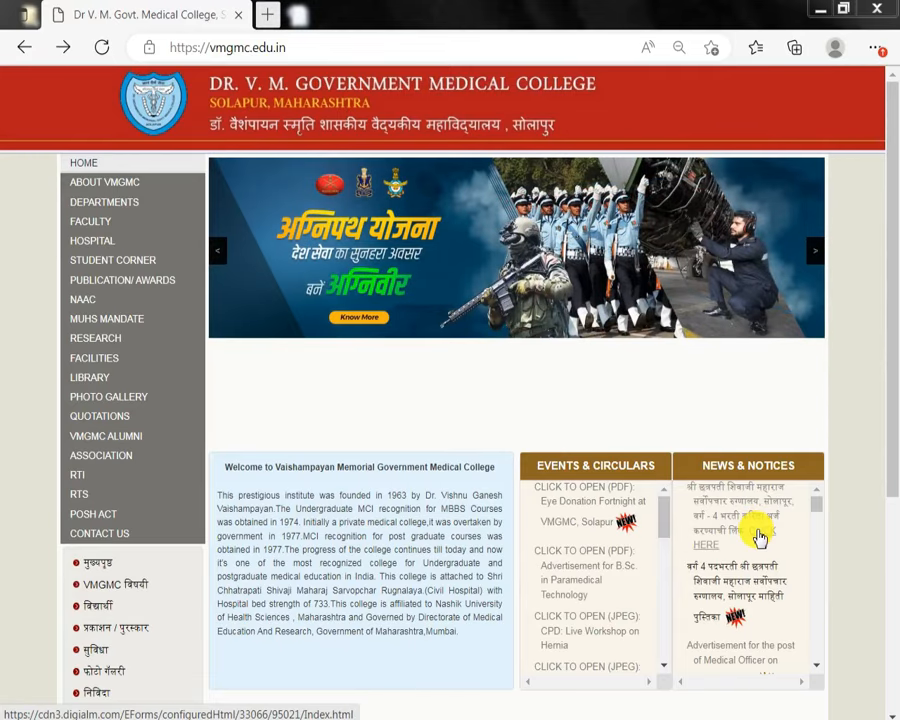
# Open the Class 4 recruitment application link from the college's news notices and open the registration form
pyautogui.click(758, 537)
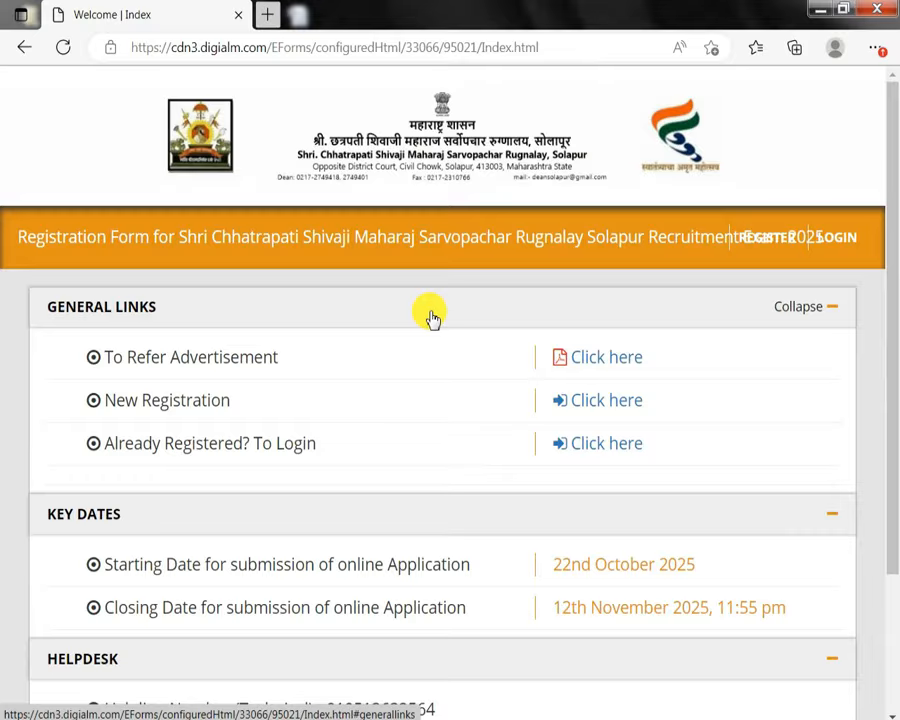
pyautogui.hotkey('ctrl', '-')
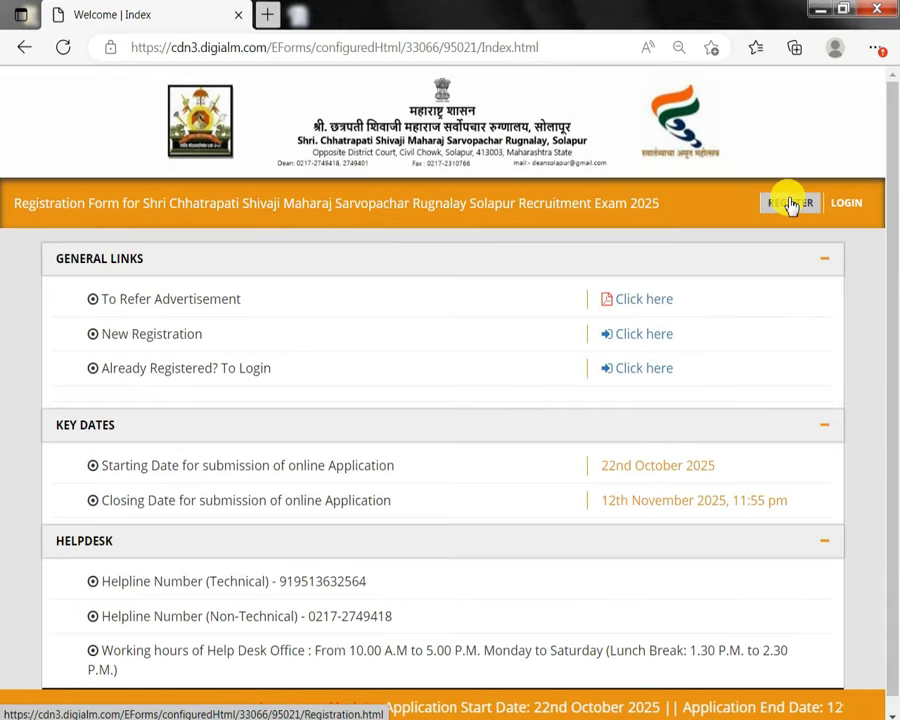
pyautogui.click(790, 203)
# Review the candidate's first, middle and last name fields and the note about matching the Matriculation/10th/SSC certificate
pyautogui.moveTo(147, 452); pyautogui.dragTo(190, 479)
pyautogui.click(192, 479)
pyautogui.moveTo(446, 452); pyautogui.dragTo(526, 455)
pyautogui.click(507, 474)
pyautogui.moveTo(700, 453); pyautogui.dragTo(741, 453)
pyautogui.click(729, 479)
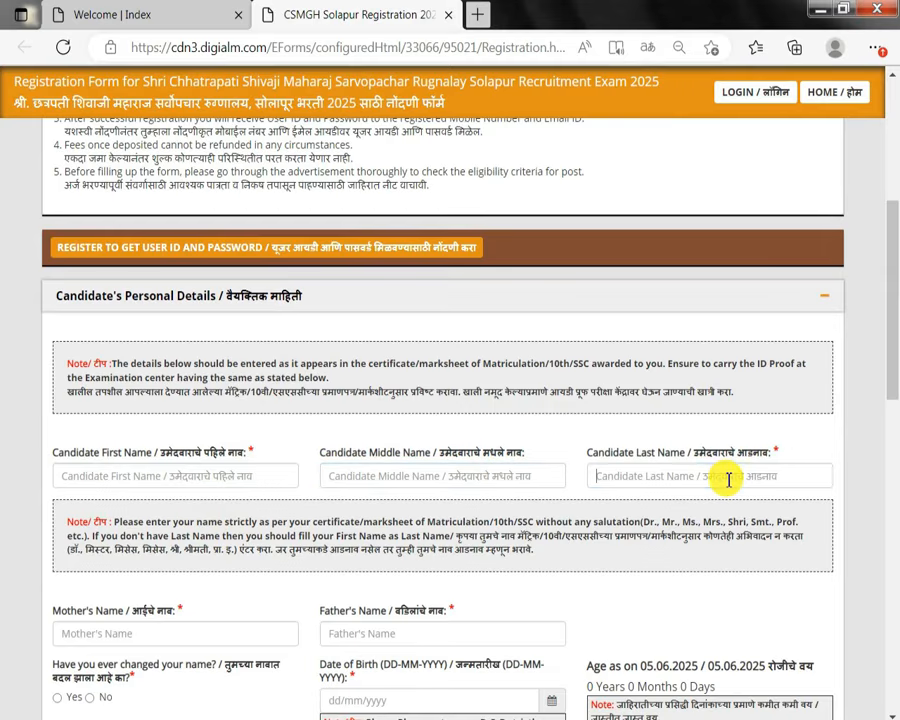
pyautogui.moveTo(201, 391); pyautogui.dragTo(347, 396)
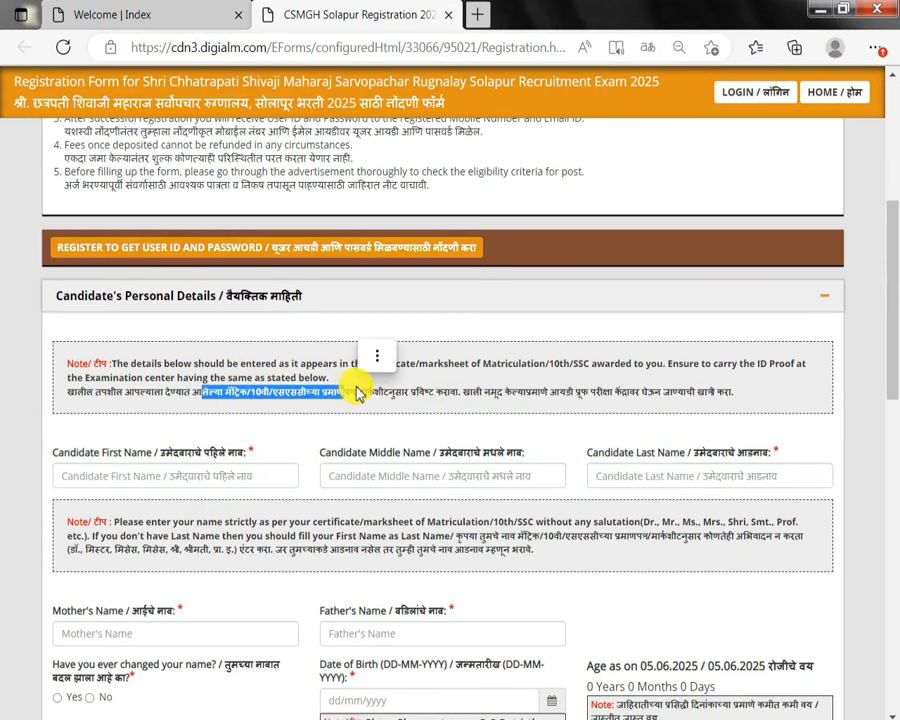
# Examine the mother's name and father's name fields
pyautogui.scroll(-1, 357, 393)
pyautogui.moveTo(54, 512); pyautogui.dragTo(138, 508)
pyautogui.click(124, 532)
pyautogui.moveTo(381, 512); pyautogui.dragTo(414, 537)
pyautogui.click(414, 537)
# Preview the new-name field by answering Yes to the name-change question, and set the answer to No
pyautogui.moveTo(80, 566); pyautogui.dragTo(160, 566)
pyautogui.scroll(-2, 117, 569)
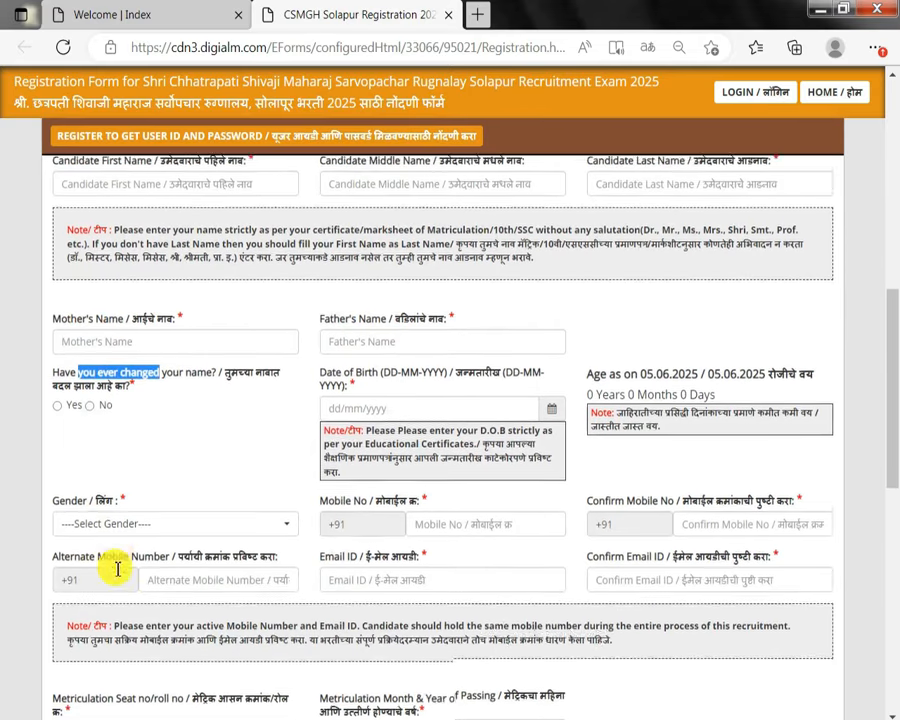
pyautogui.click(57, 400)
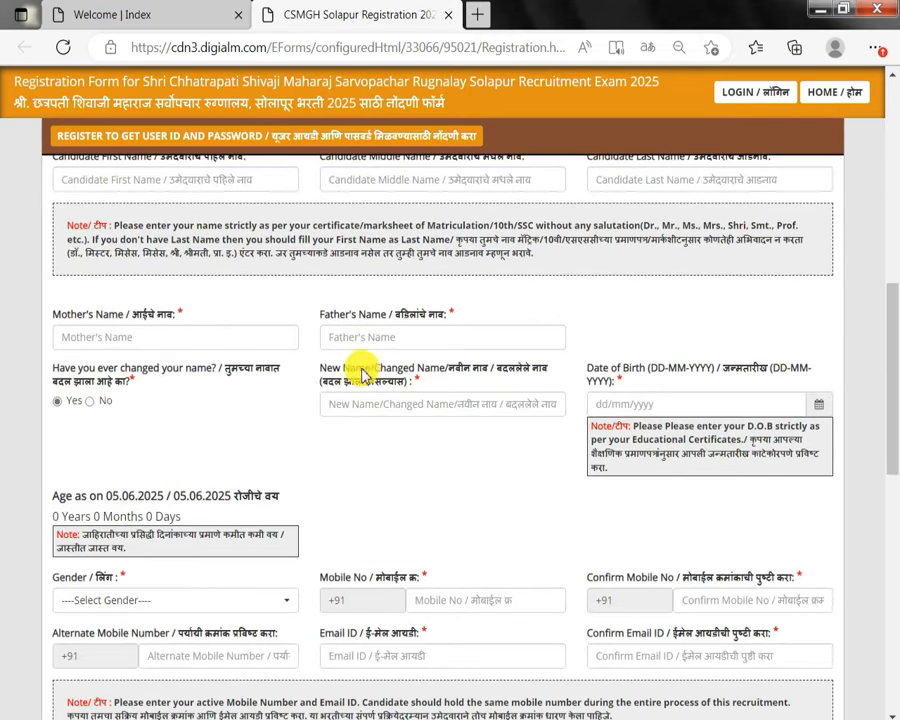
pyautogui.moveTo(323, 369); pyautogui.dragTo(398, 390)
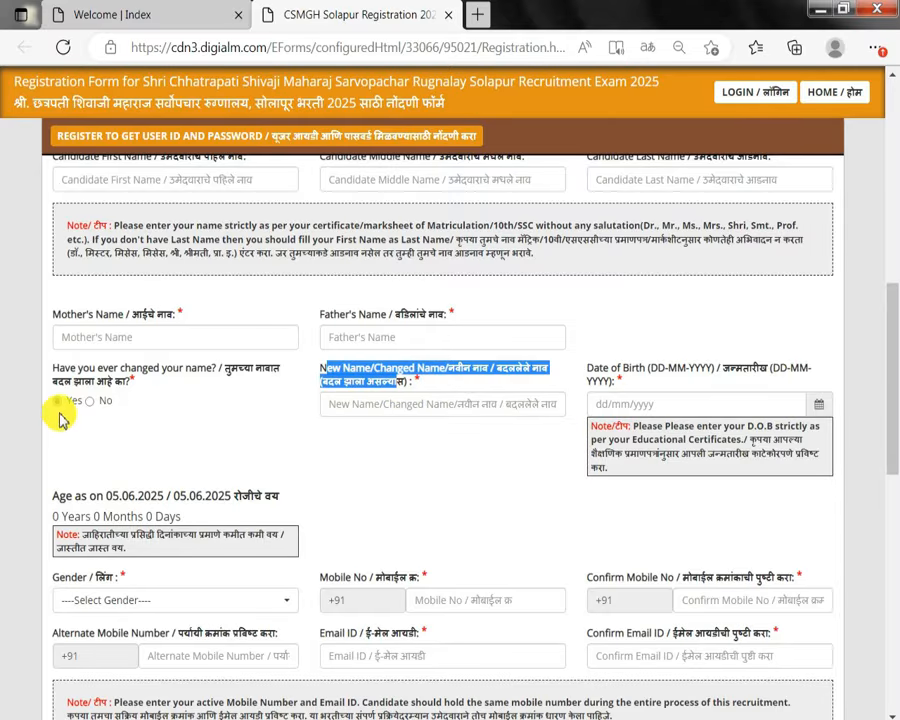
pyautogui.click(90, 400)
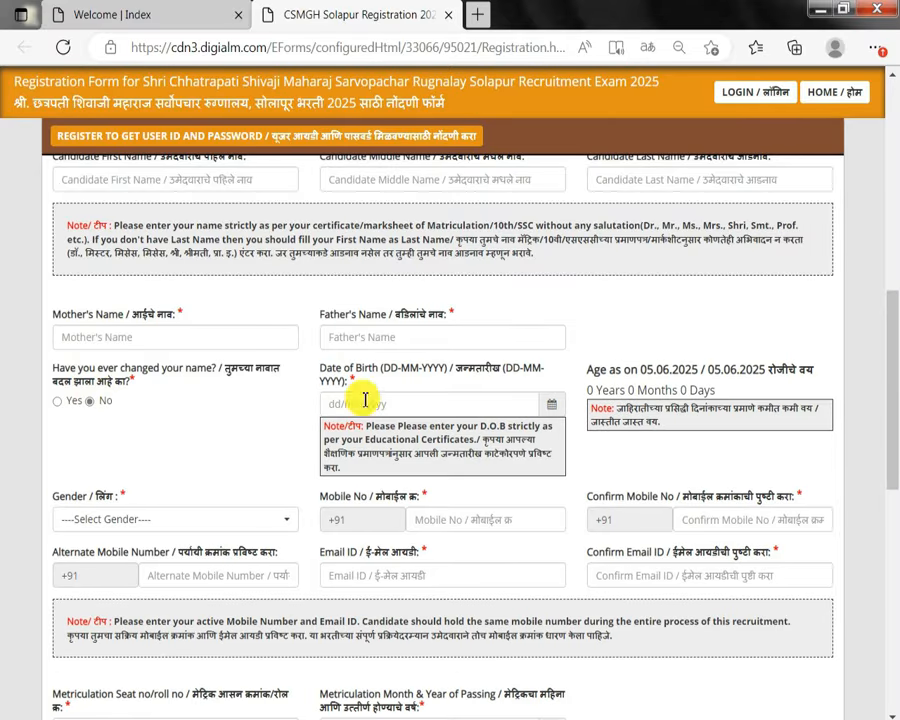
# Browse the months and years in the date of birth calendar and examine the age read-out beside it
pyautogui.click(540, 402)
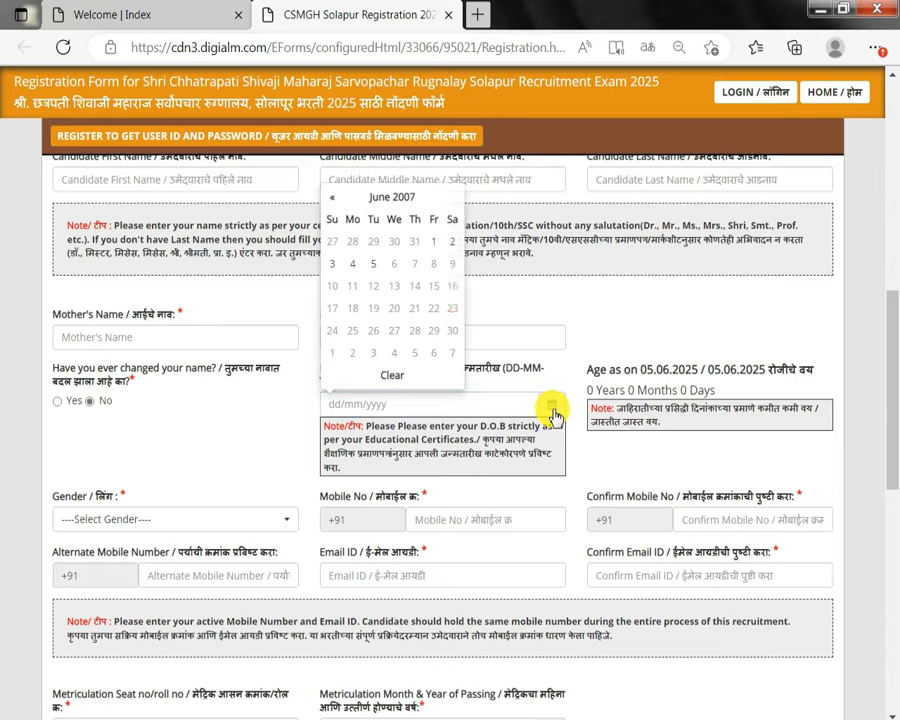
pyautogui.click(412, 201)
pyautogui.click(330, 217)
pyautogui.click(330, 217)
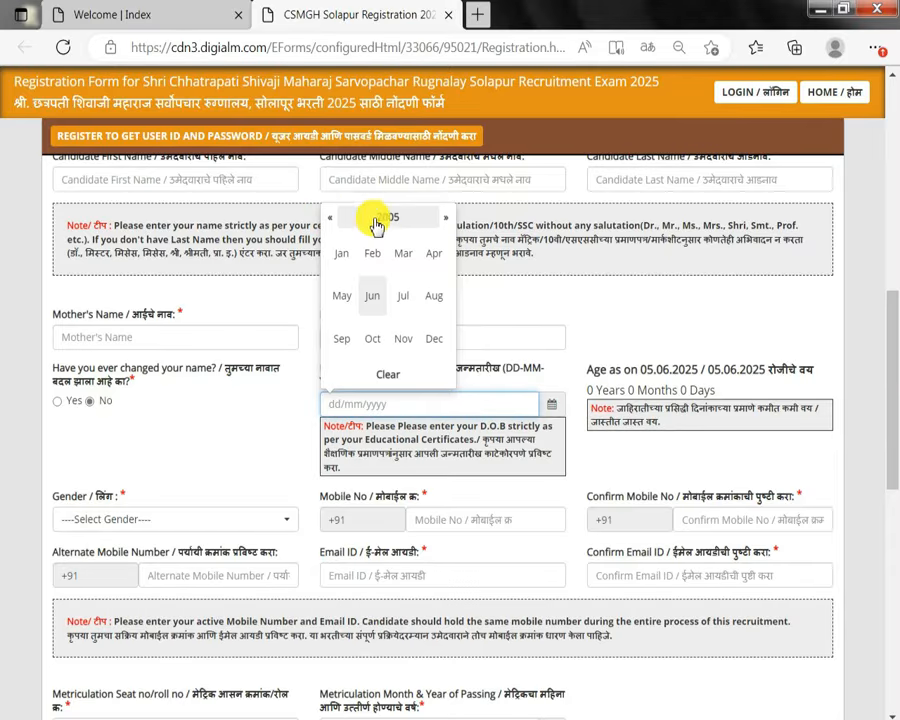
pyautogui.click(388, 217)
pyautogui.moveTo(621, 390); pyautogui.dragTo(685, 392)
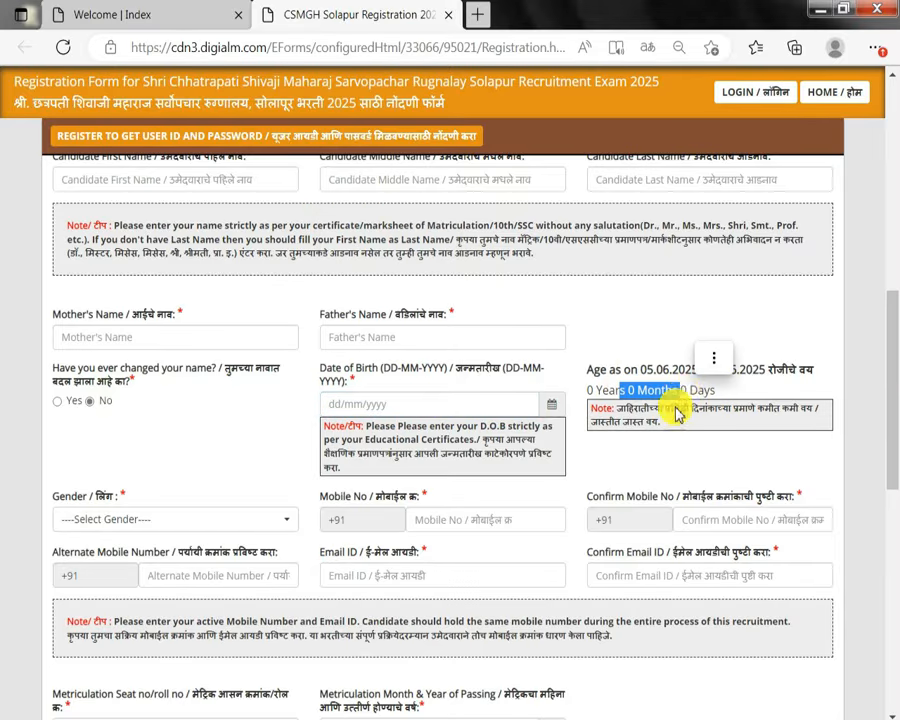
# Set the candidate's gender to Male
pyautogui.scroll(-2, 685, 400)
pyautogui.click(103, 327)
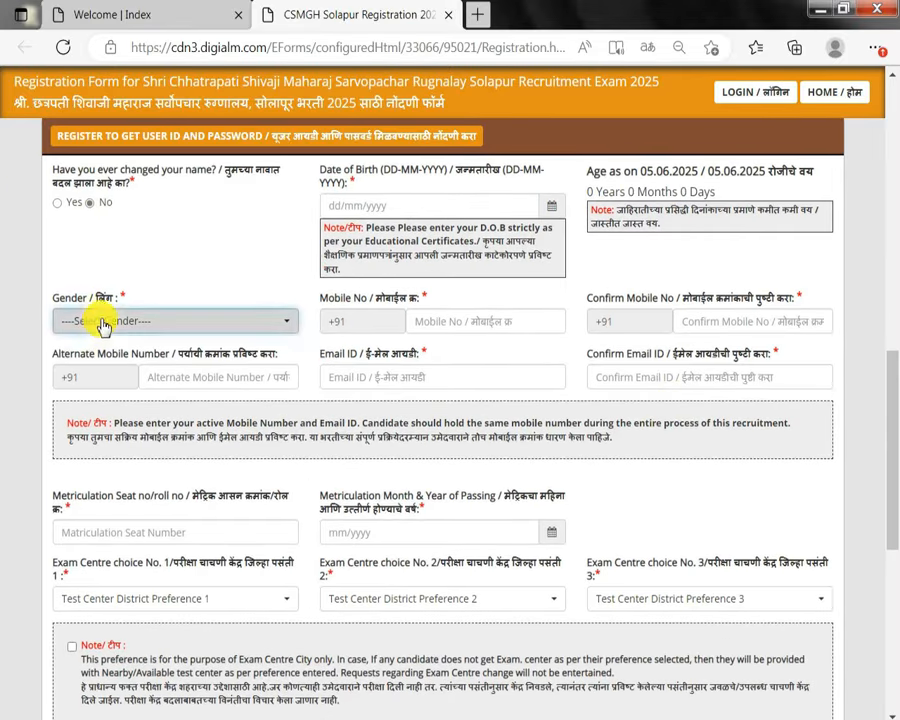
pyautogui.click(103, 324)
pyautogui.click(90, 400)
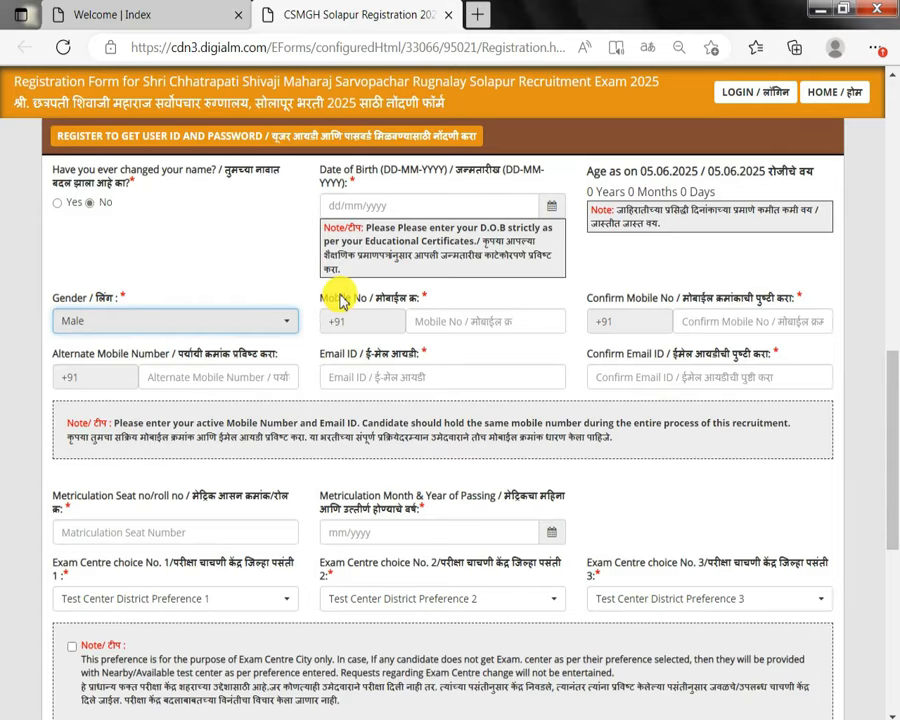
# Review the mobile number, confirm mobile number and alternate mobile number fields
pyautogui.moveTo(341, 298); pyautogui.dragTo(362, 296)
pyautogui.click(431, 322)
pyautogui.moveTo(647, 291); pyautogui.dragTo(758, 282)
pyautogui.click(743, 320)
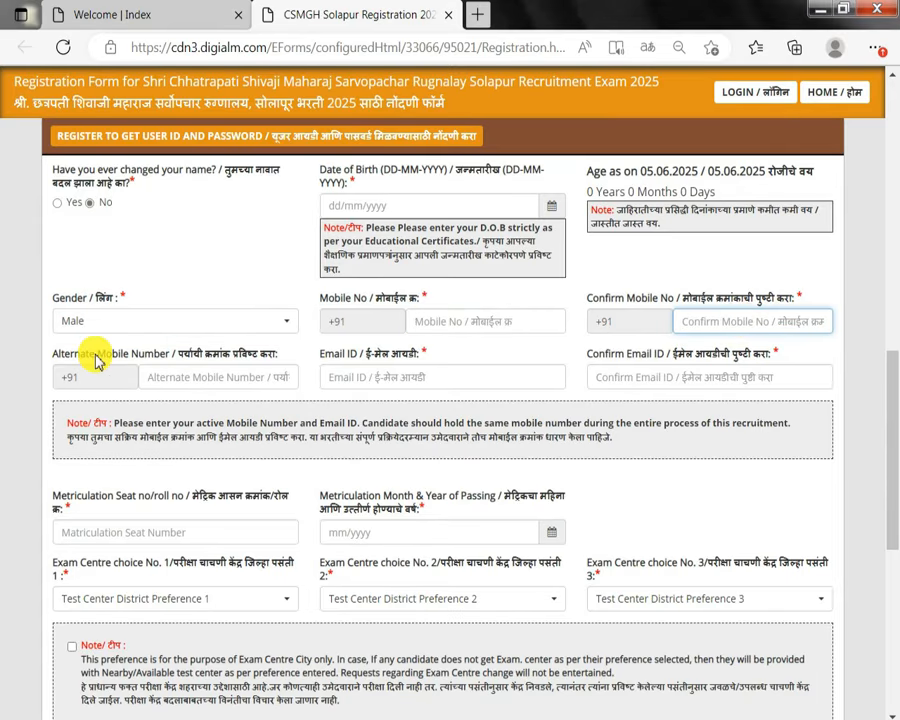
pyautogui.moveTo(96, 354); pyautogui.dragTo(227, 351)
pyautogui.click(228, 379)
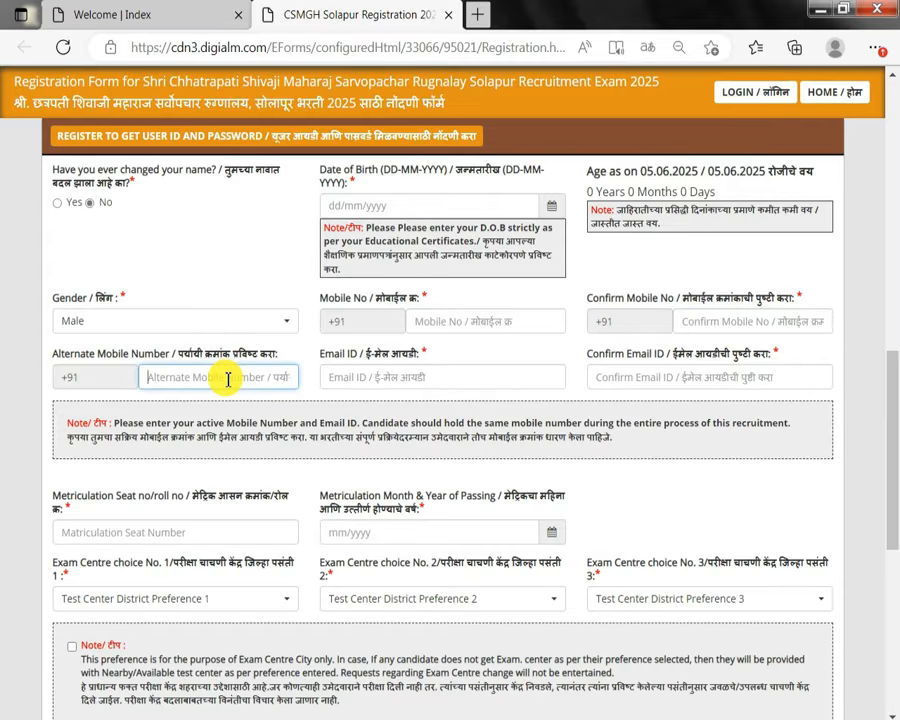
# Review the email ID and confirm email ID fields
pyautogui.doubleClick(334, 353)
pyautogui.click(369, 379)
pyautogui.moveTo(683, 357); pyautogui.dragTo(753, 341)
pyautogui.click(719, 373)
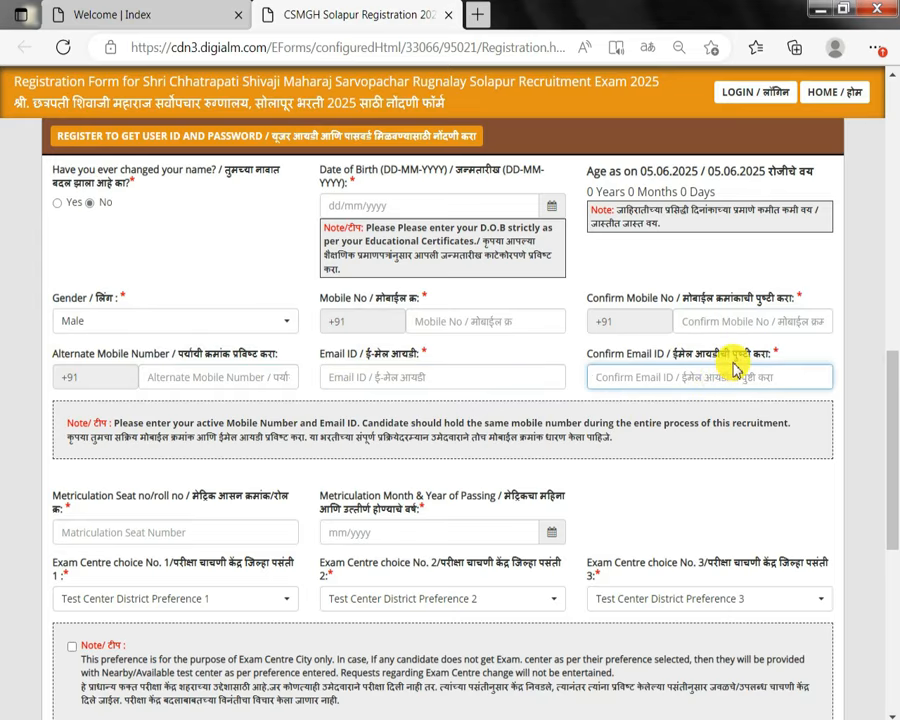
# Examine the matriculation seat number field and browse the years in the matriculation month and year of passing calendar
pyautogui.scroll(-1, 734, 368)
pyautogui.moveTo(75, 397); pyautogui.dragTo(222, 407)
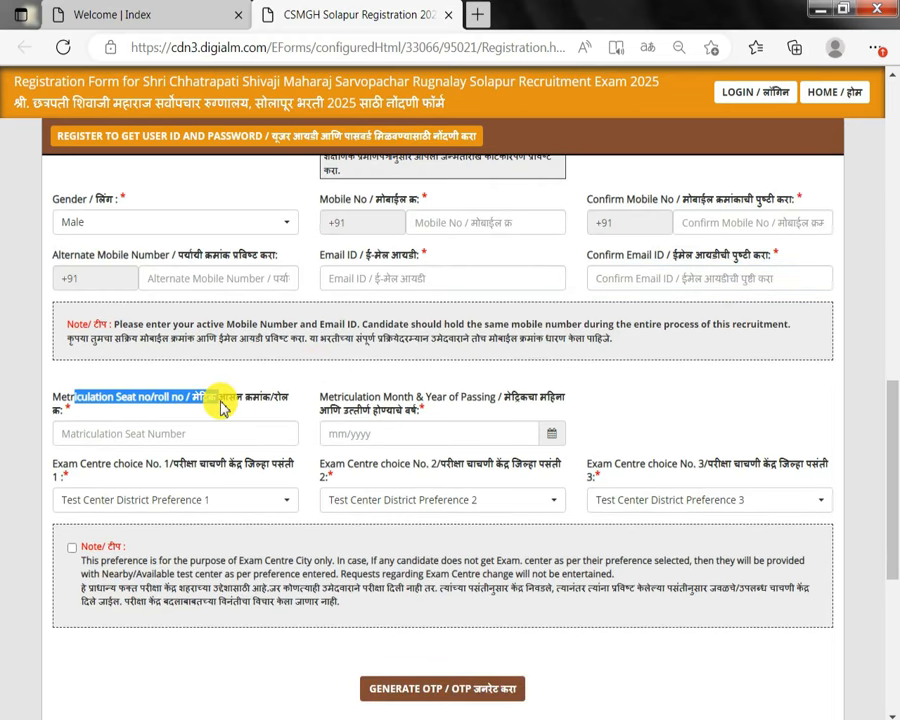
pyautogui.click(170, 432)
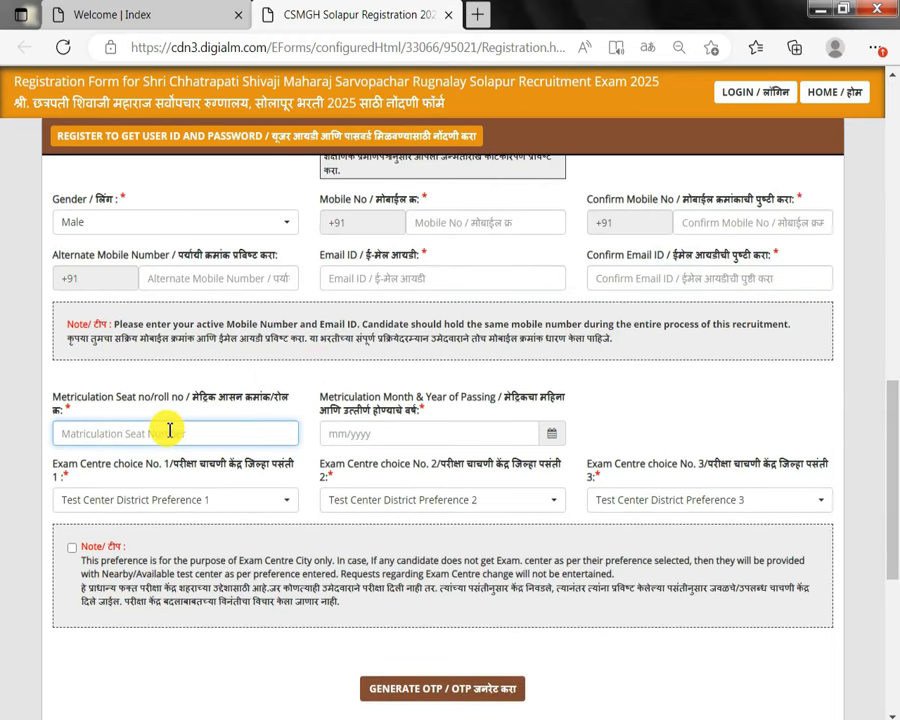
pyautogui.click(522, 433)
pyautogui.click(400, 247)
pyautogui.click(331, 250)
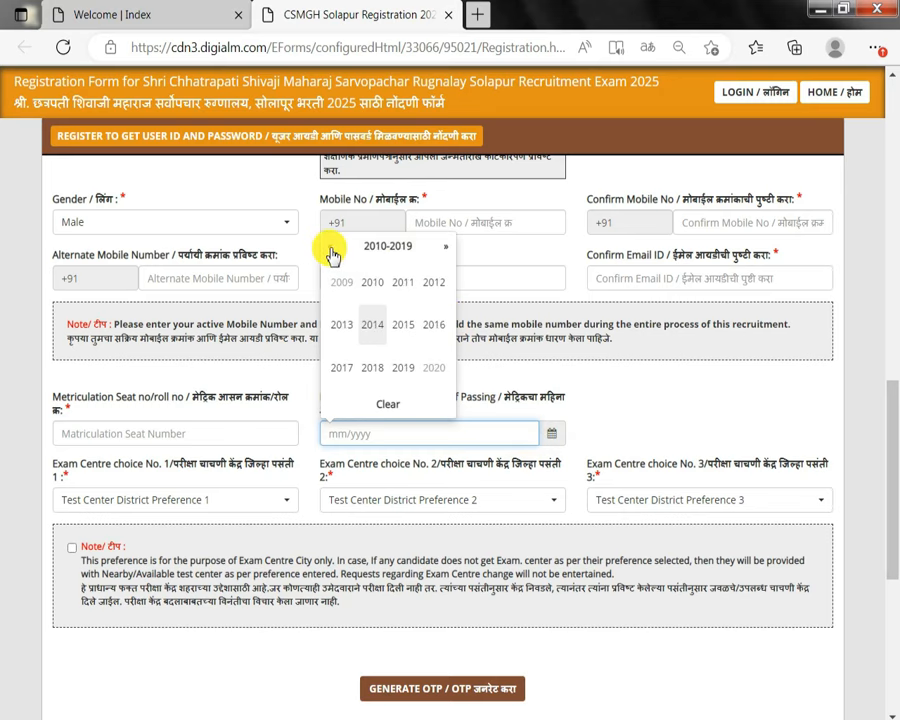
pyautogui.click(331, 250)
pyautogui.click(677, 409)
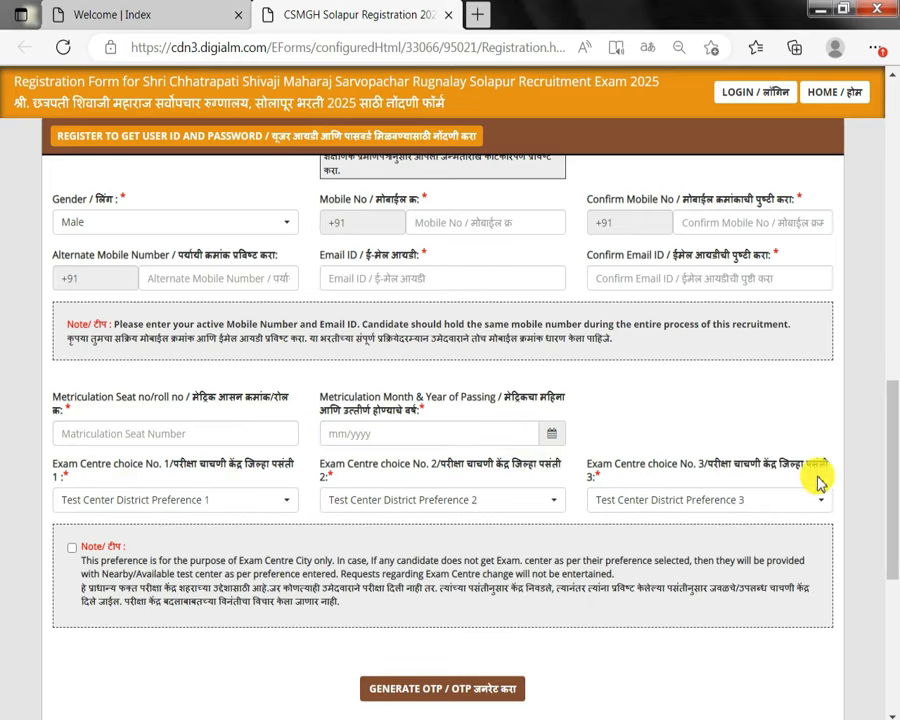
# Set the exam centre choices 1, 2 and 3 to Kolhapur, Sangali and Pune
pyautogui.click(288, 499)
pyautogui.scroll(-4, 187, 330)
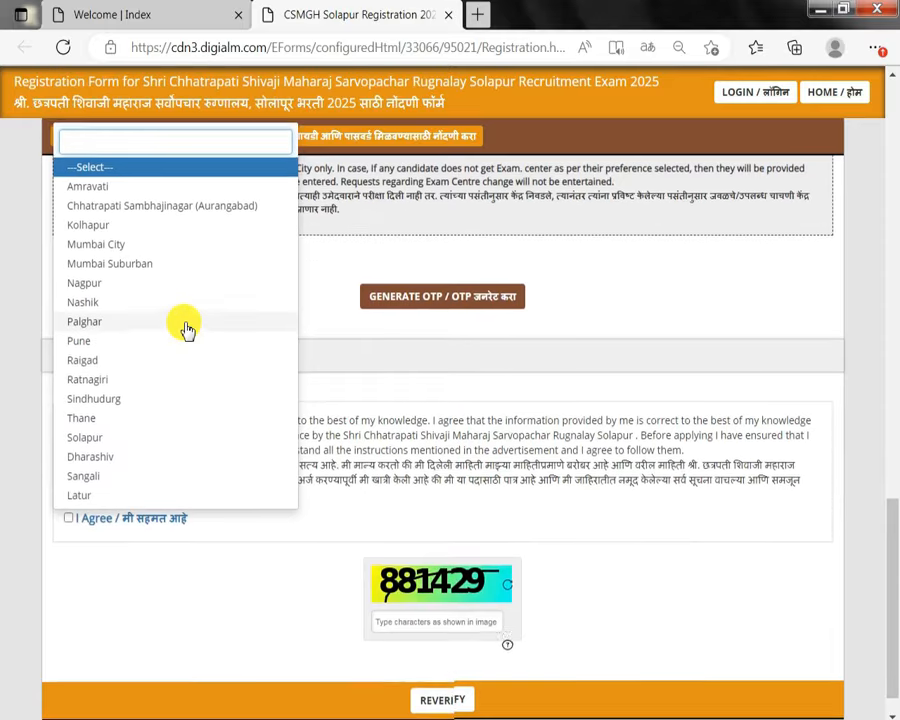
pyautogui.click(97, 221)
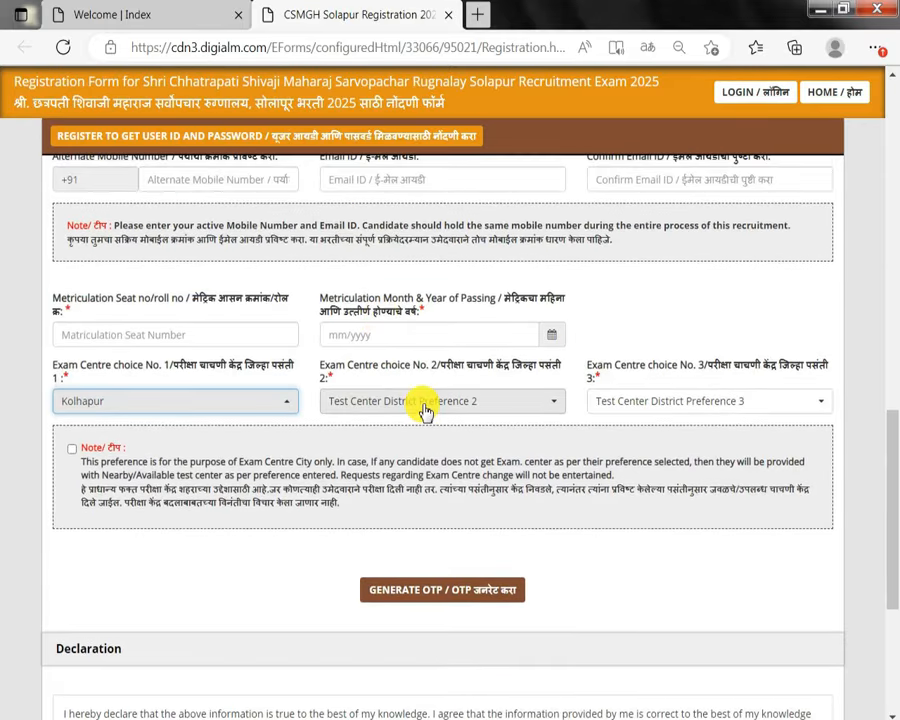
pyautogui.click(425, 405)
pyautogui.click(395, 352)
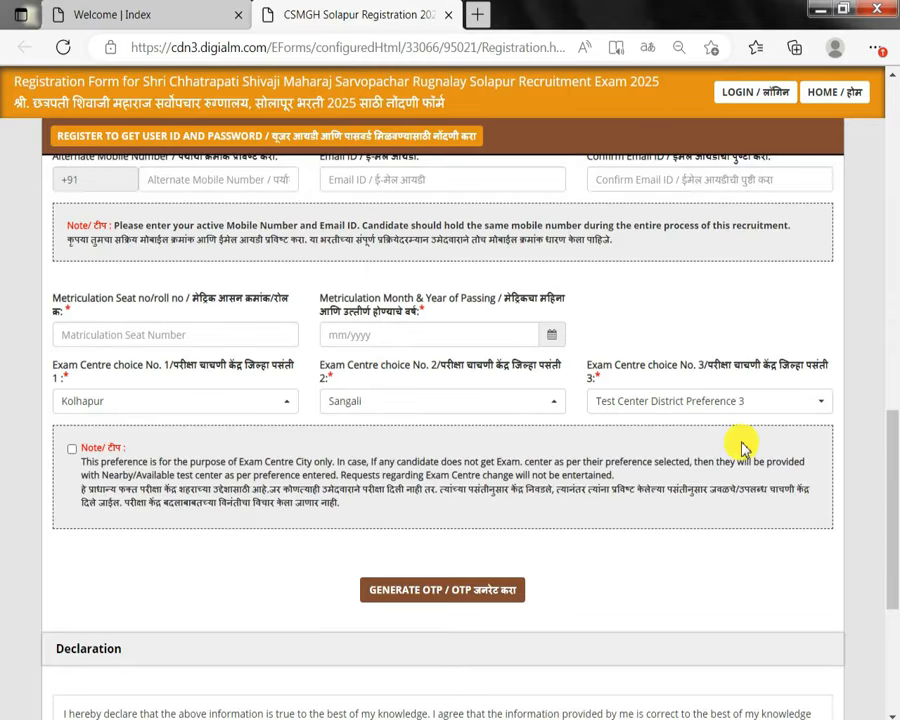
pyautogui.click(725, 403)
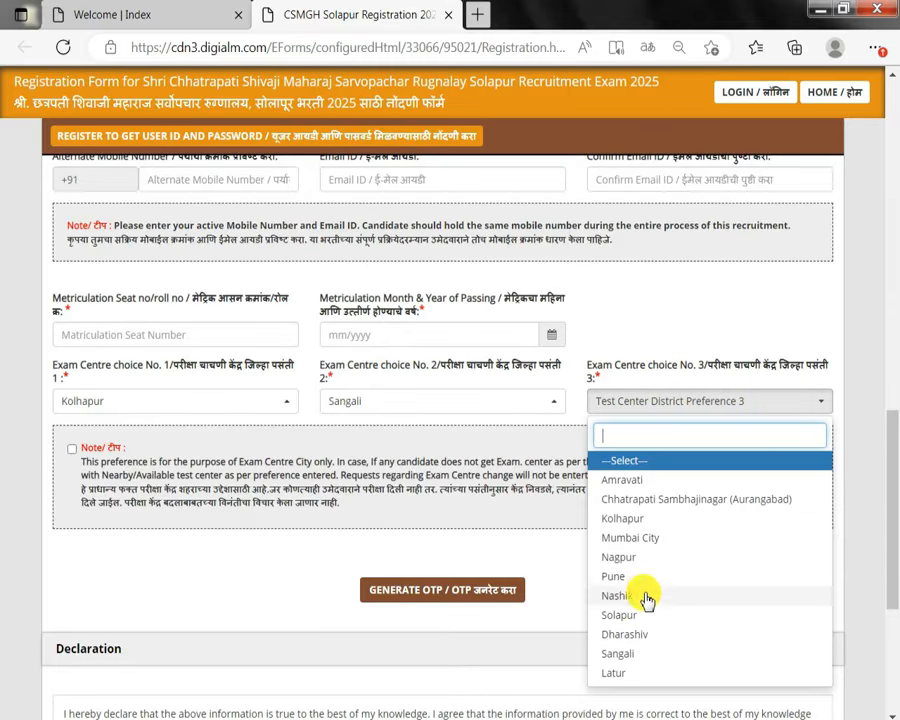
pyautogui.click(642, 580)
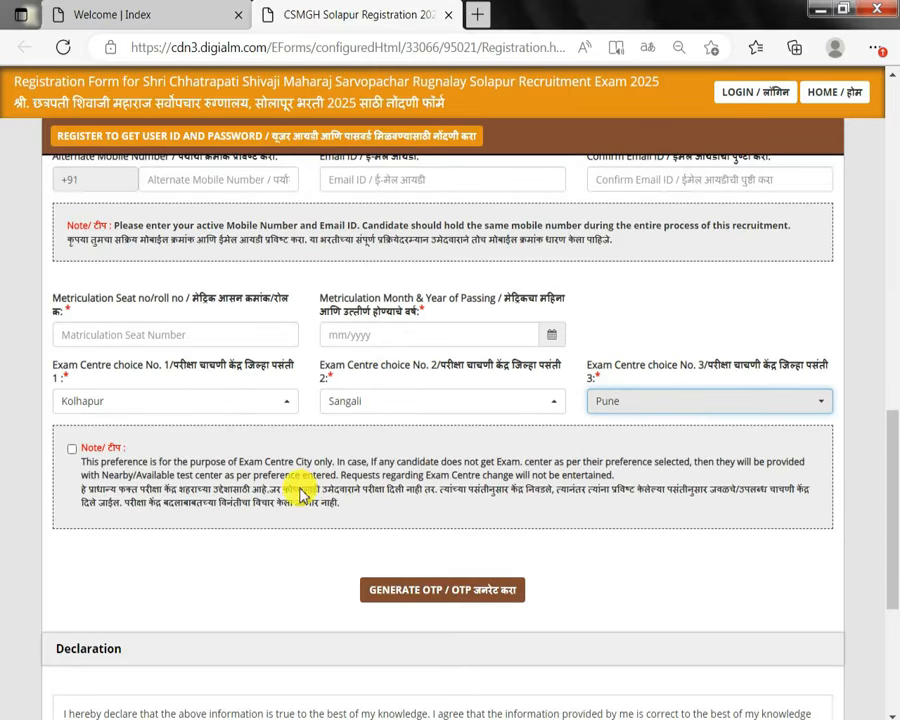
# Accept the exam centre preference note and generate the OTP by submitting the captcha characters
pyautogui.click(71, 449)
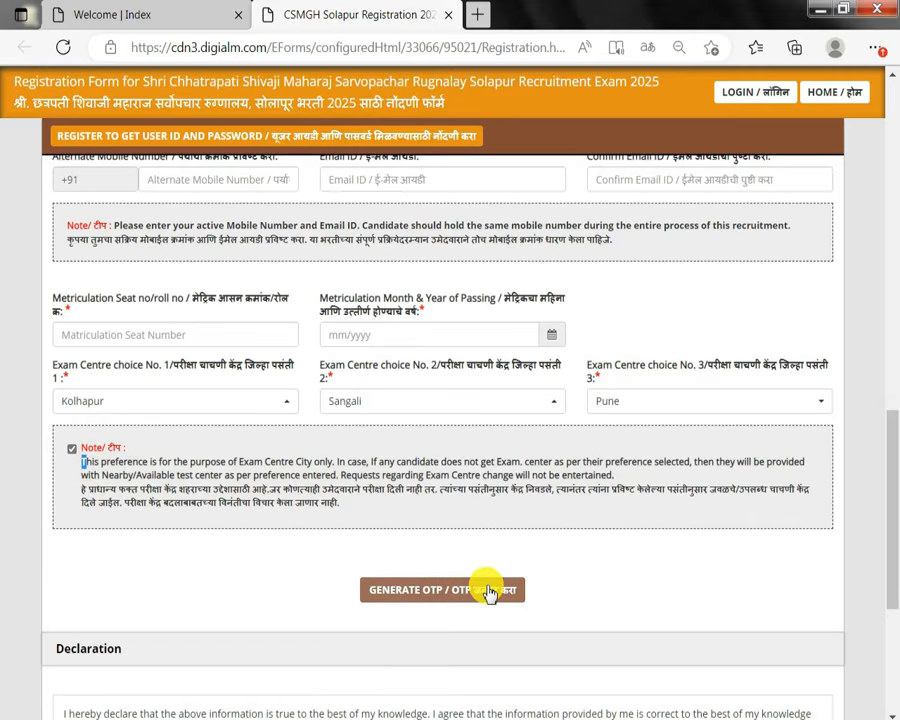
pyautogui.scroll(-1, 489, 592)
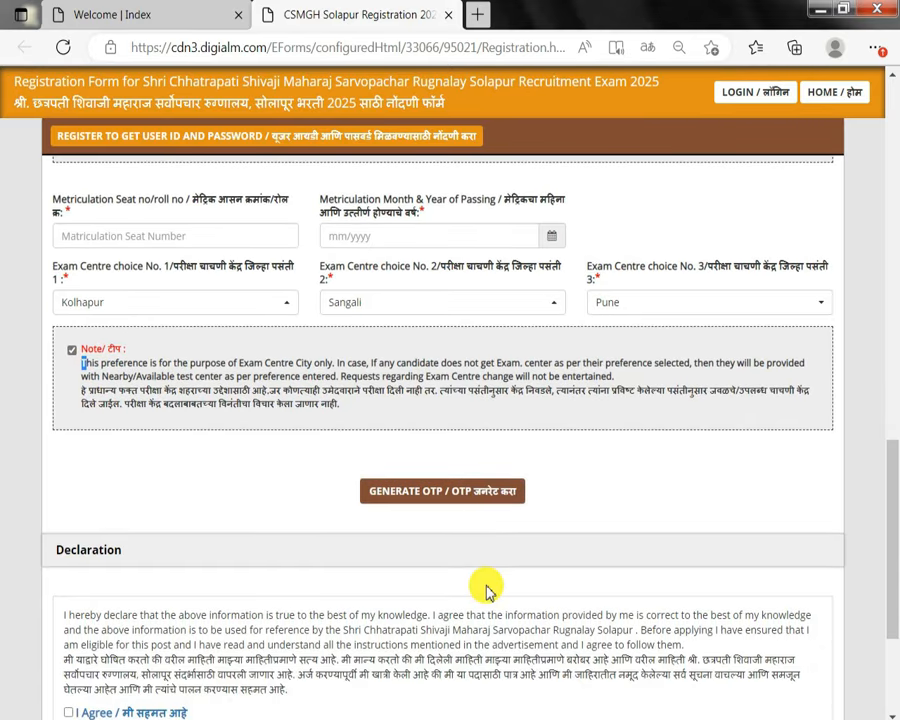
pyautogui.scroll(-1, 487, 588)
pyautogui.scroll(1, 487, 586)
pyautogui.click(442, 466)
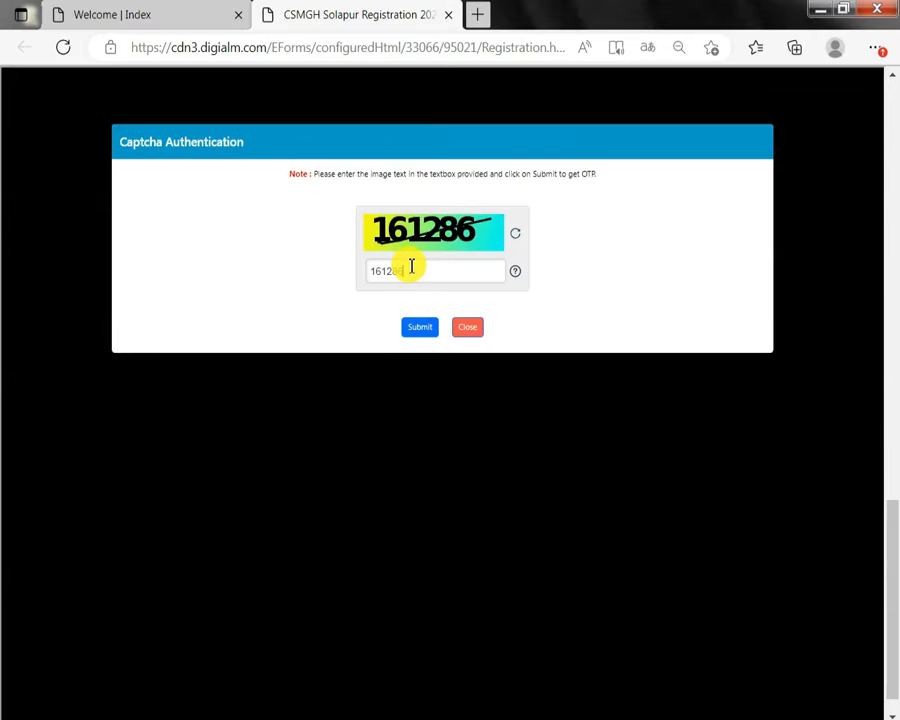
pyautogui.click(420, 330)
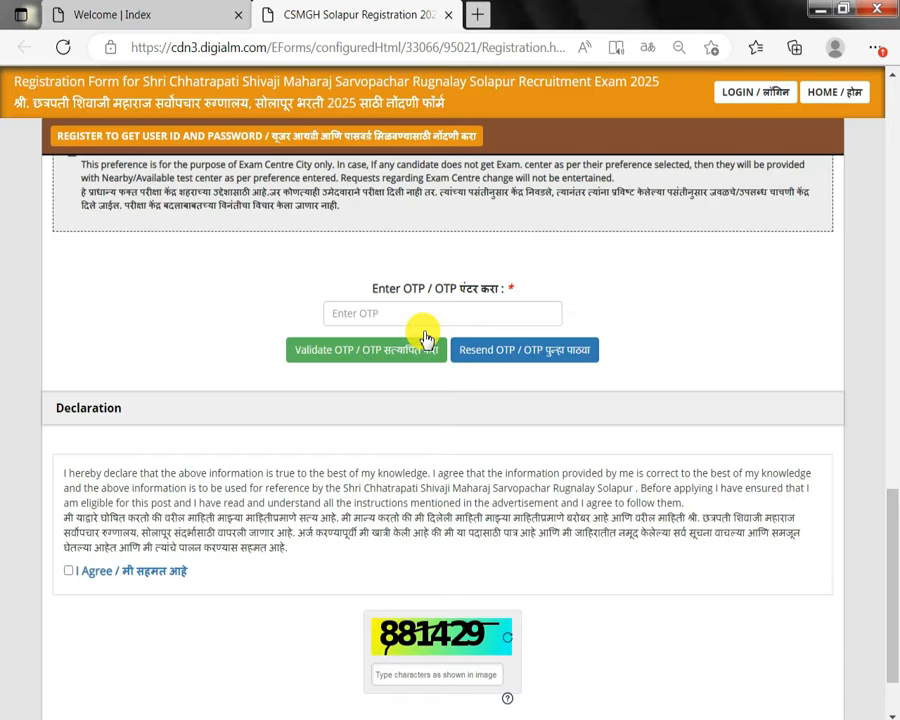
# Enter the received OTP in the form and validate it, dismissing the alerts
pyautogui.click(524, 198)
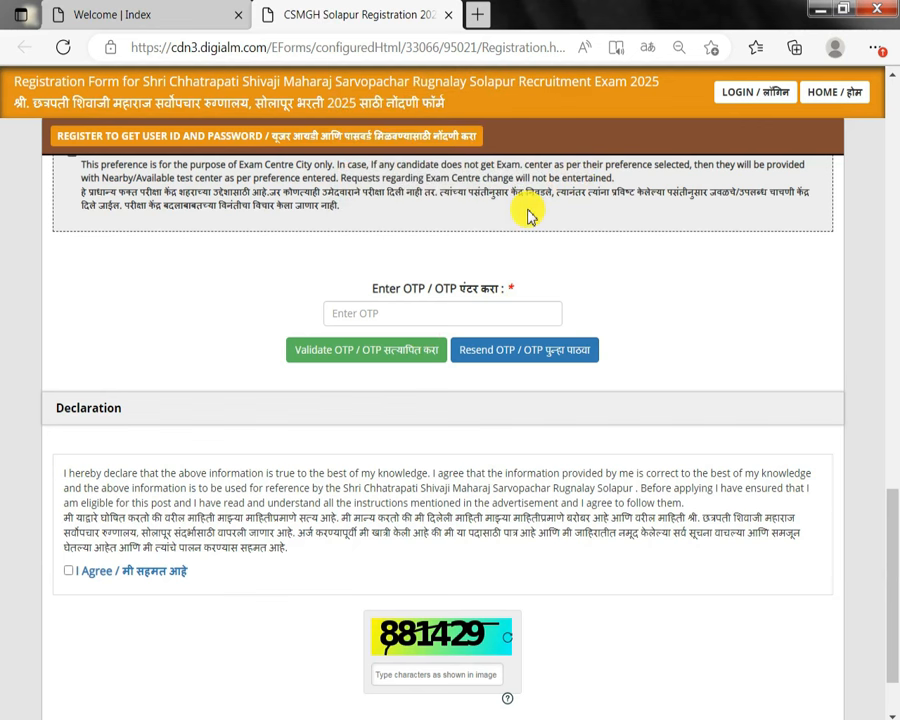
pyautogui.click(419, 313)
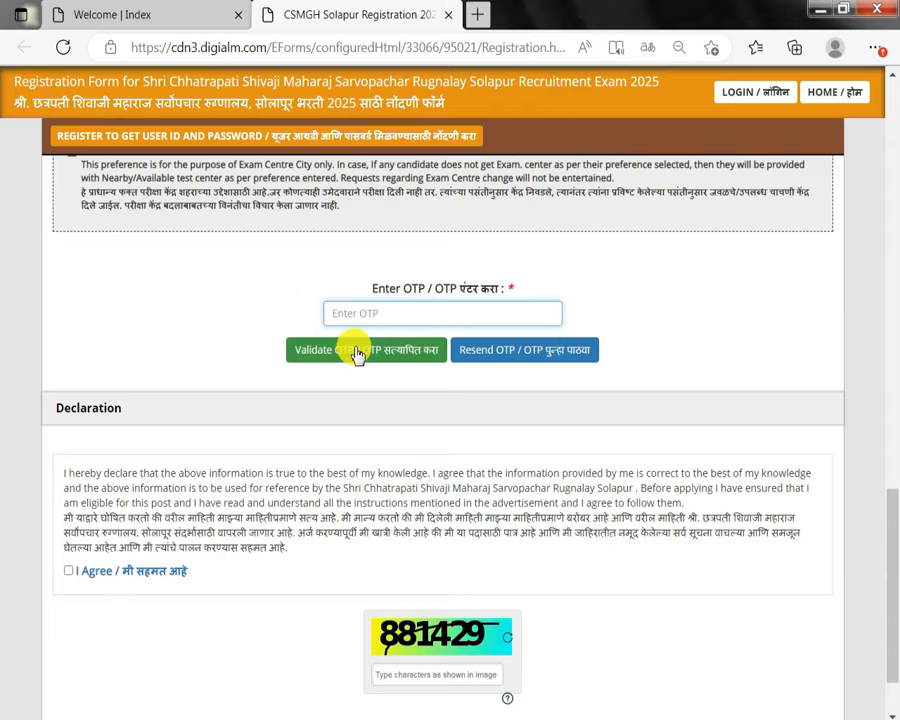
pyautogui.hotkey('ctrl', 'v')
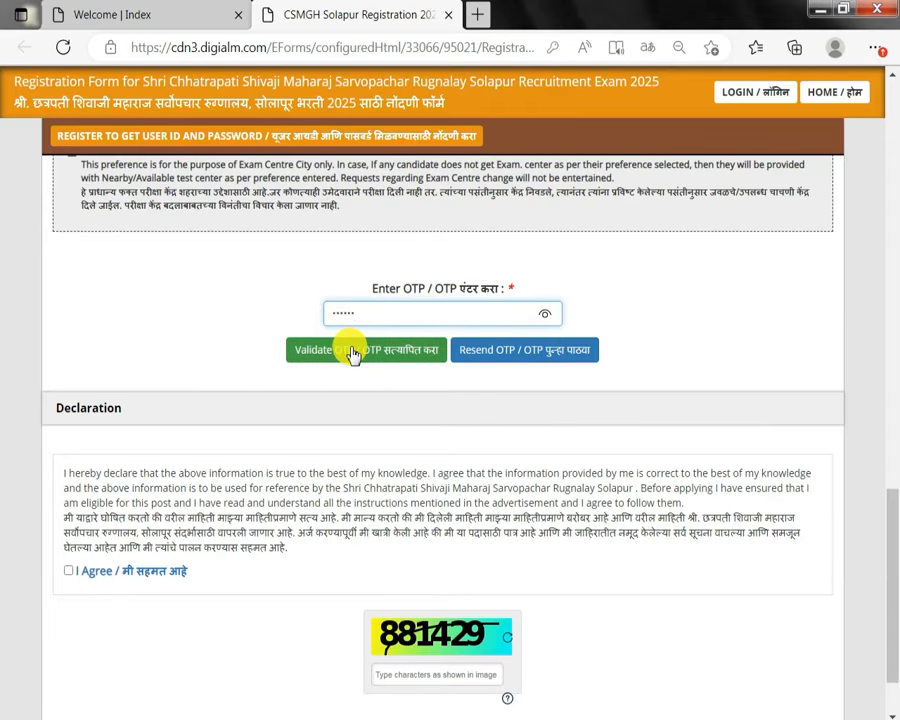
pyautogui.click(352, 352)
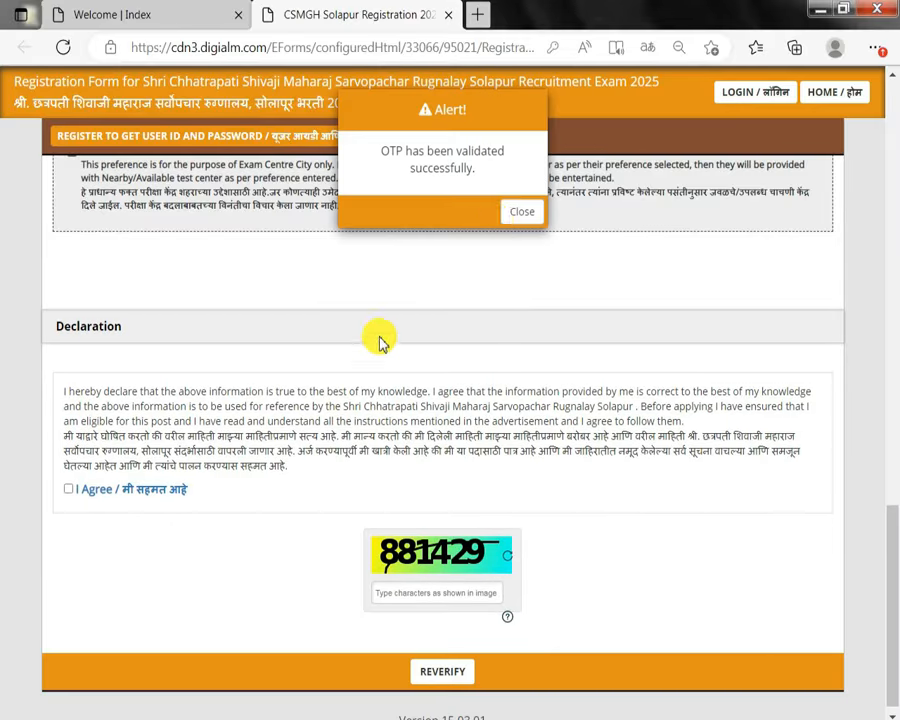
pyautogui.click(527, 216)
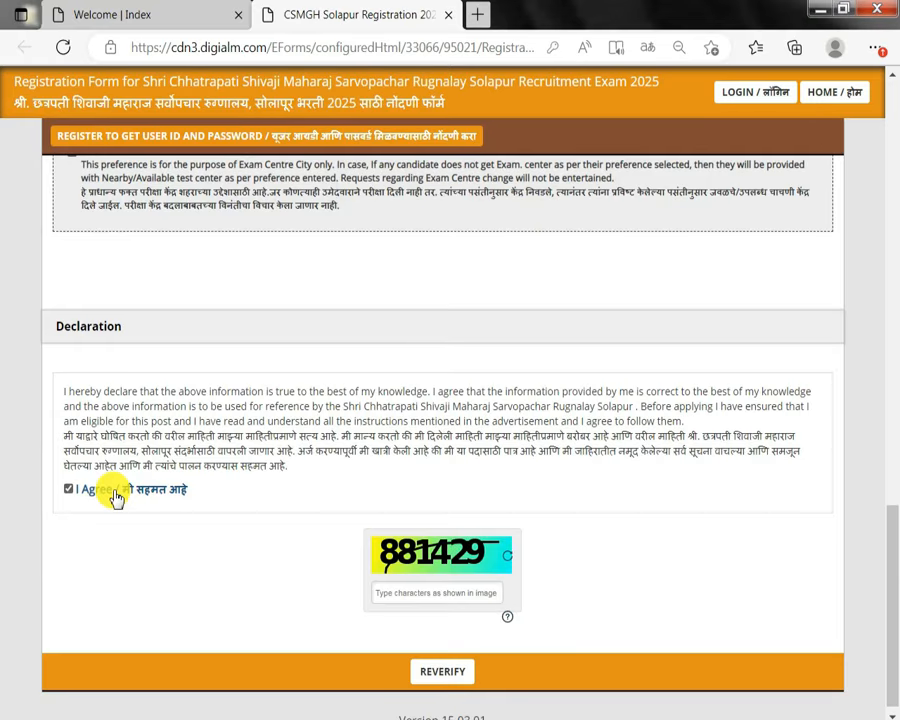
# Reverify the form with the captcha characters and mark the gender and exam centre choices 1 to 3 as displayed correctly
pyautogui.scroll(-1, 240, 535)
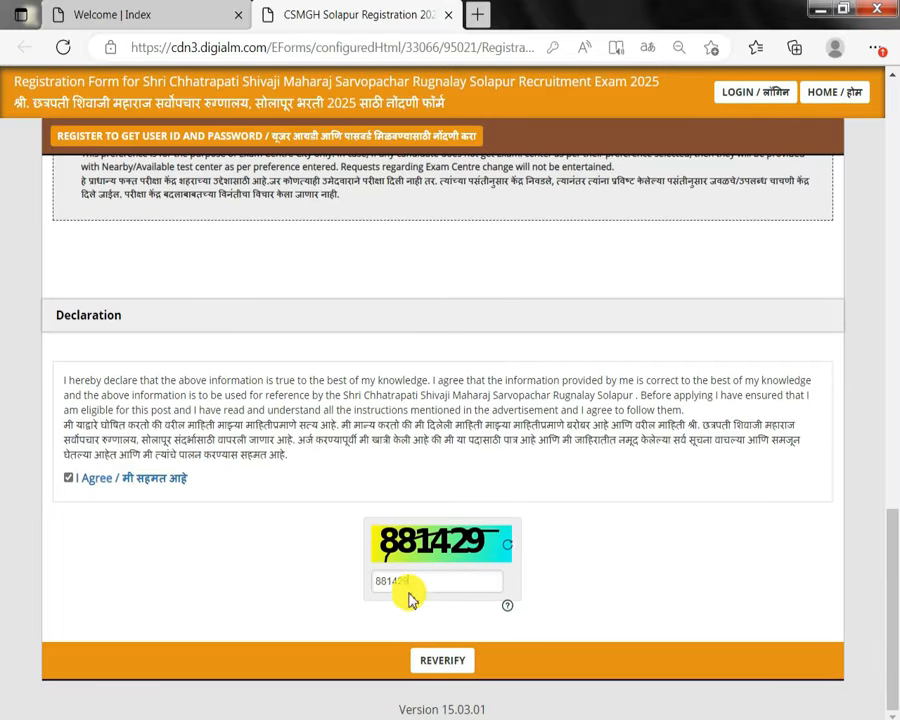
pyautogui.click(437, 662)
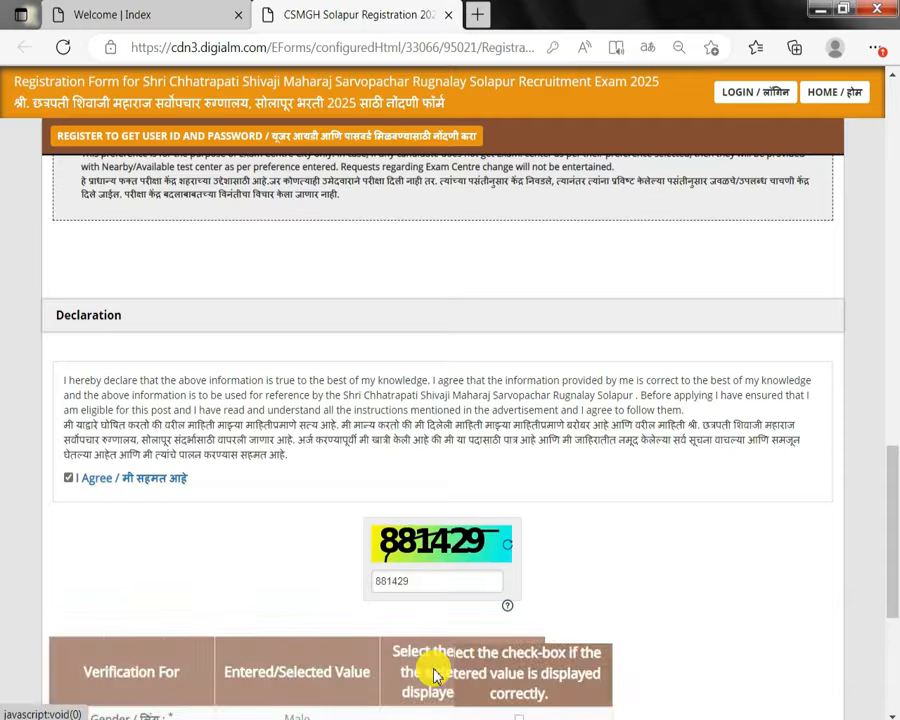
pyautogui.scroll(-1, 440, 620)
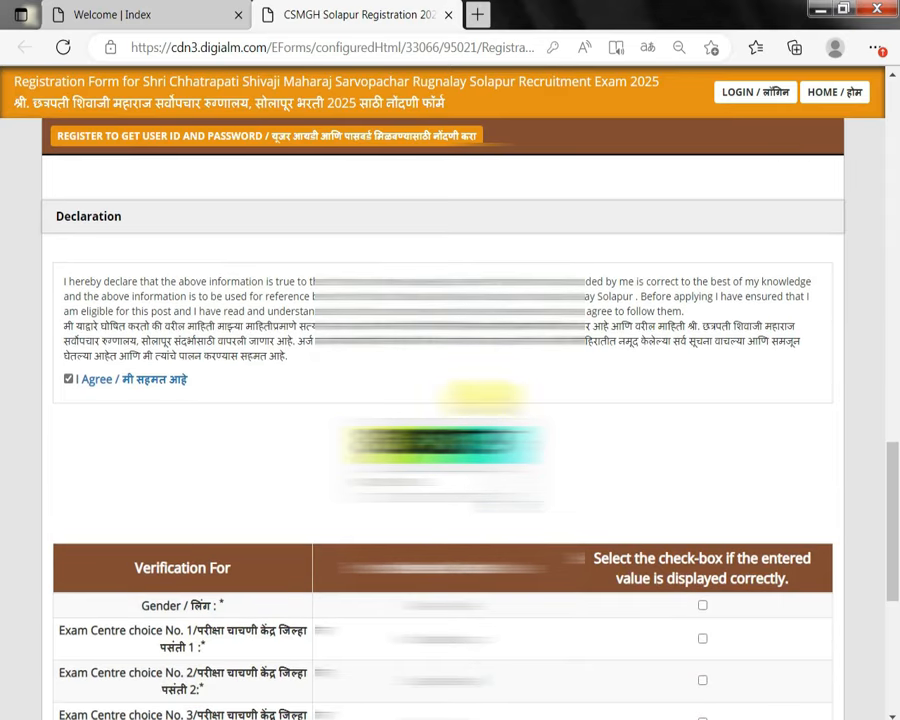
pyautogui.scroll(-2, 690, 400)
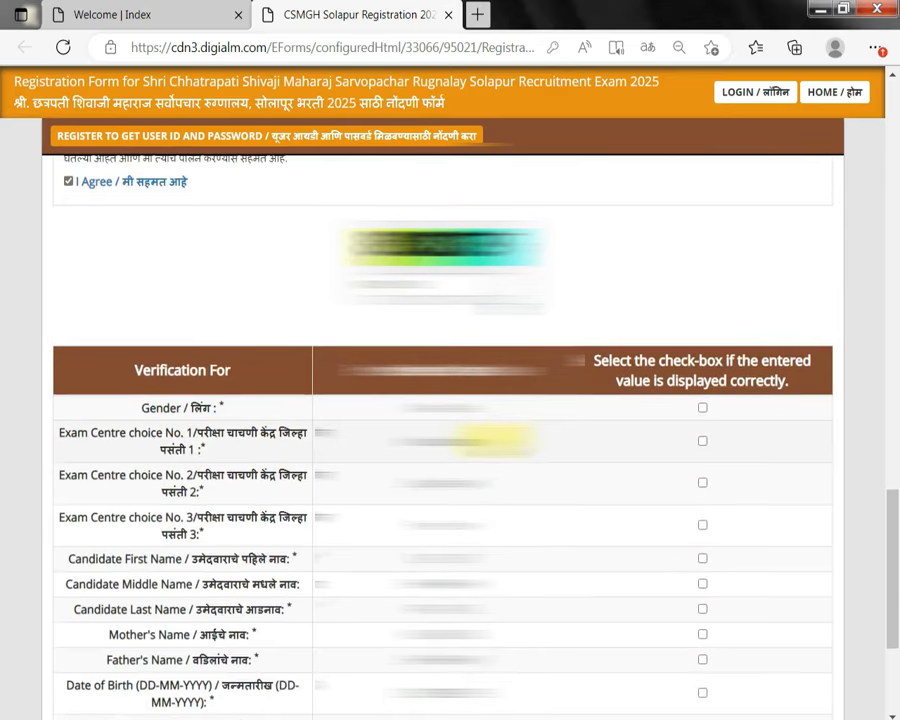
pyautogui.click(703, 409)
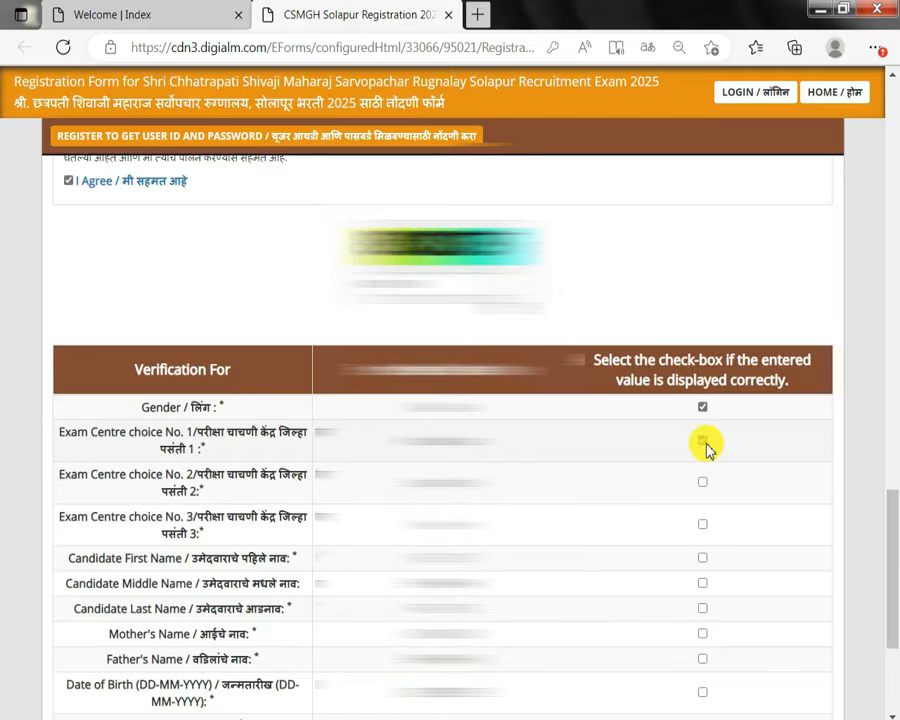
pyautogui.click(704, 442)
pyautogui.click(703, 485)
pyautogui.scroll(-2, 704, 485)
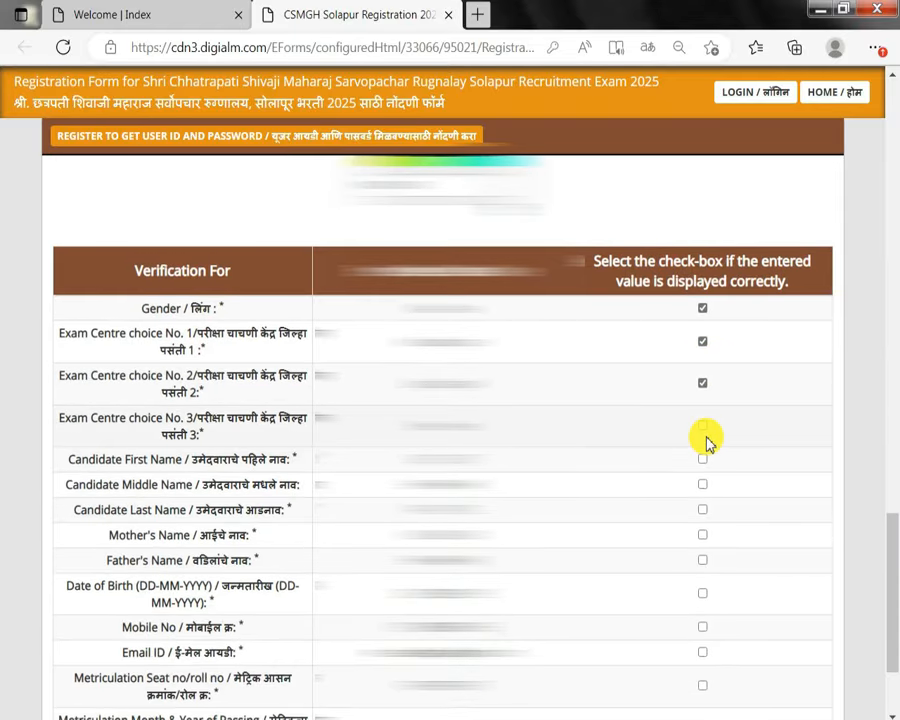
pyautogui.click(704, 428)
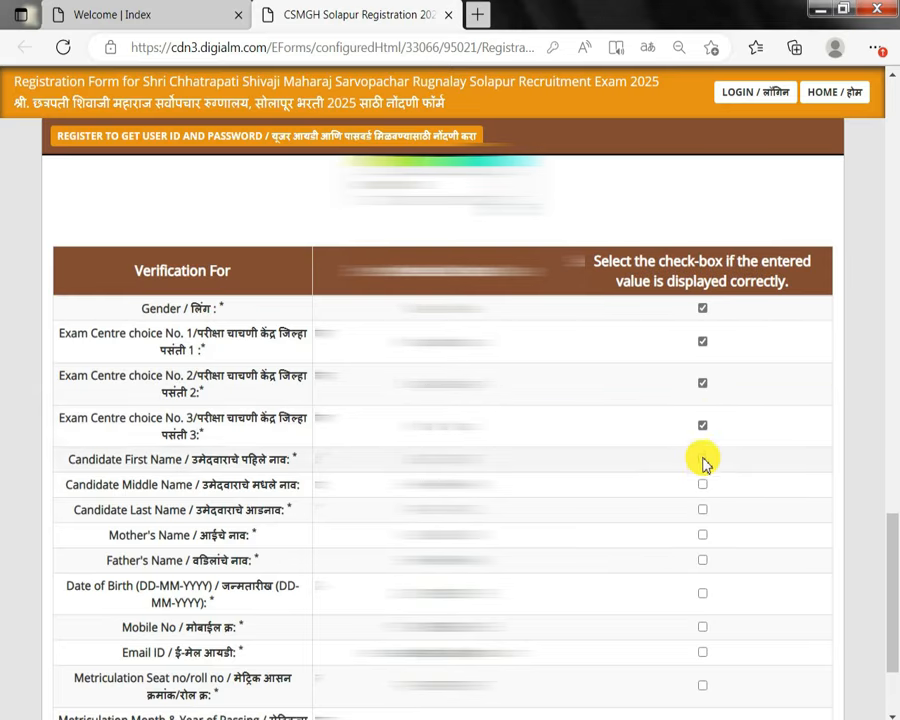
# Mark the candidate's first, middle and last names, both parents' names and the date of birth as displayed correctly
pyautogui.click(703, 459)
pyautogui.click(704, 486)
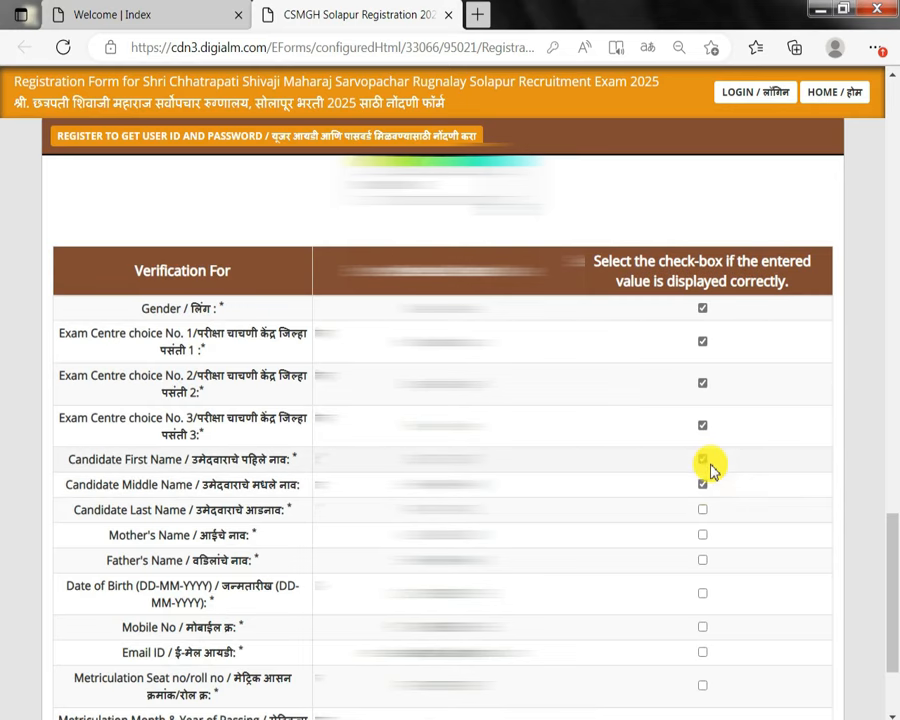
pyautogui.scroll(-2, 711, 470)
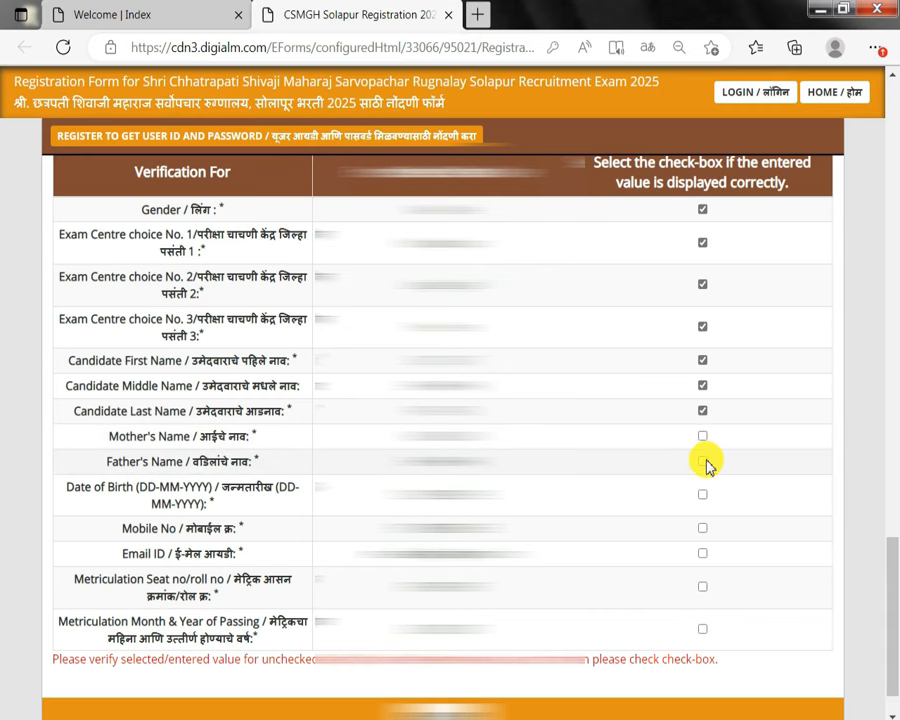
pyautogui.click(704, 461)
pyautogui.click(702, 437)
pyautogui.click(703, 496)
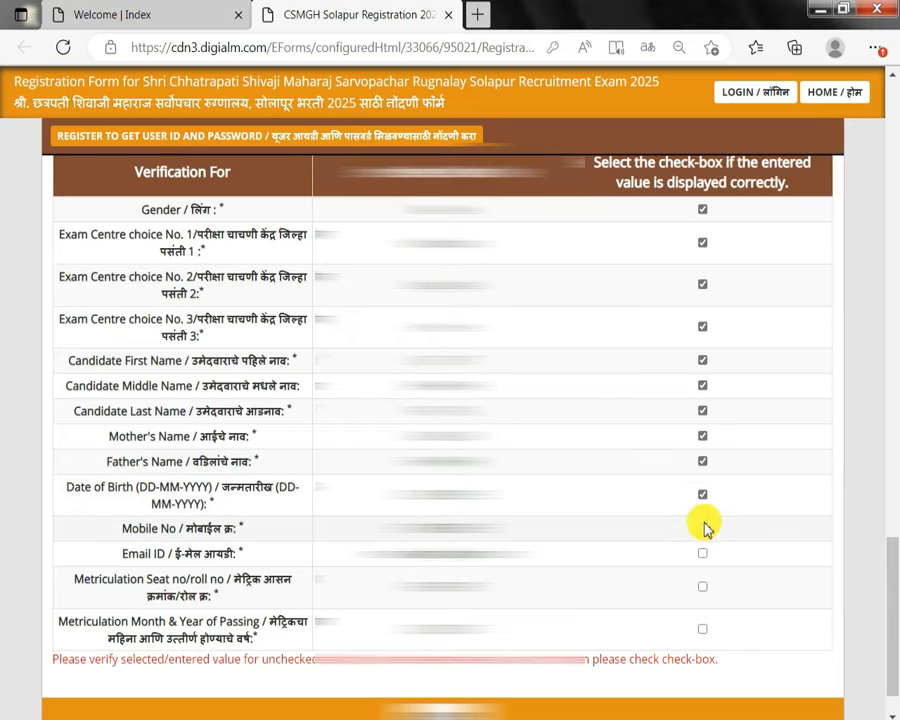
# Mark the mobile number, email ID, matriculation seat number and matriculation month and year of passing as displayed correctly
pyautogui.click(703, 530)
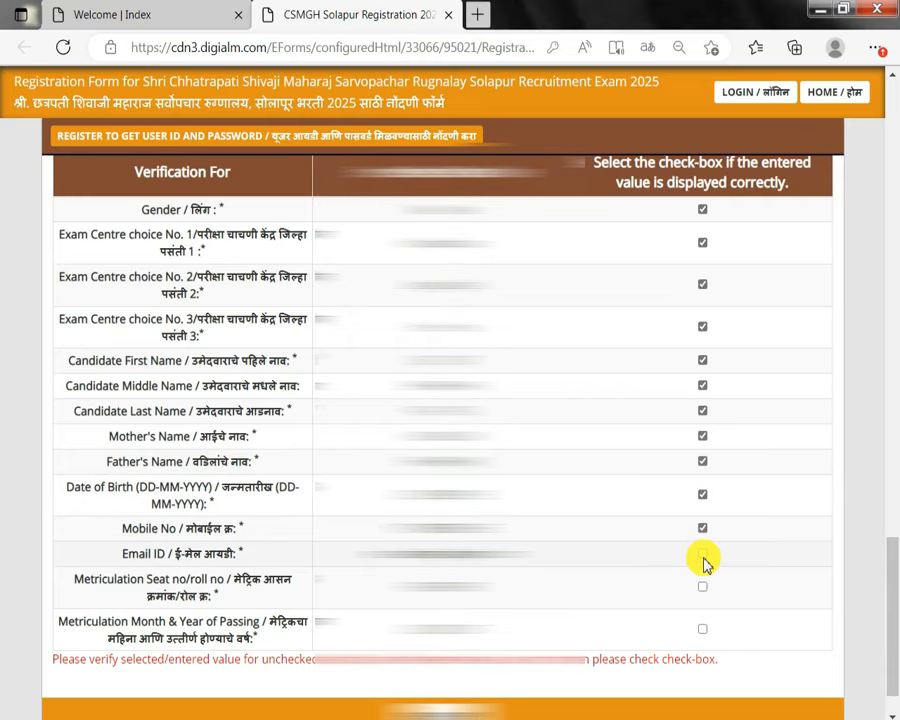
pyautogui.click(703, 555)
pyautogui.click(703, 588)
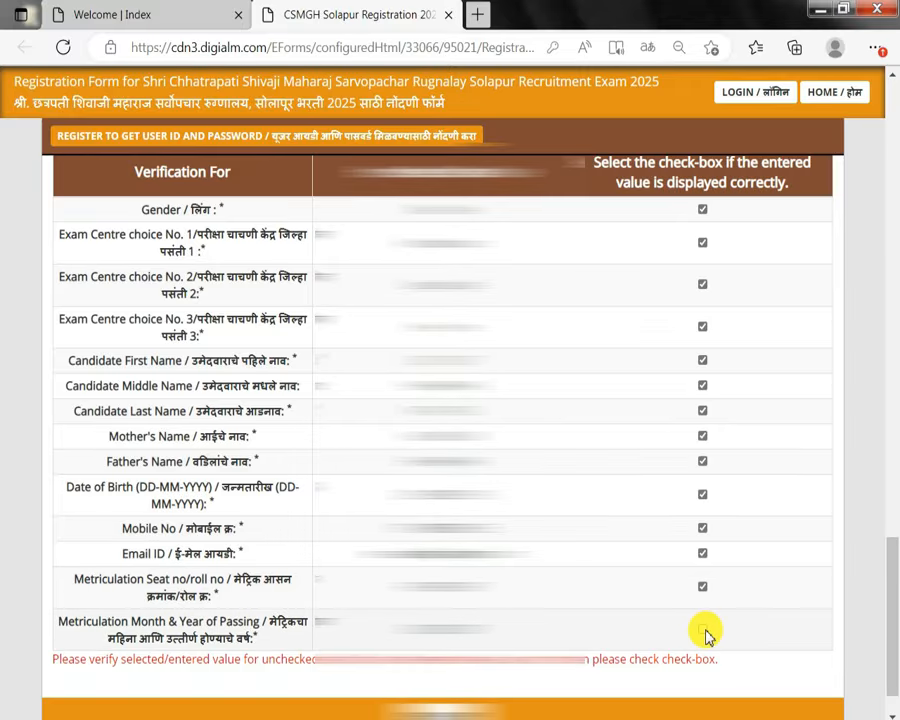
pyautogui.scroll(1, 666, 578)
pyautogui.scroll(-1, 595, 526)
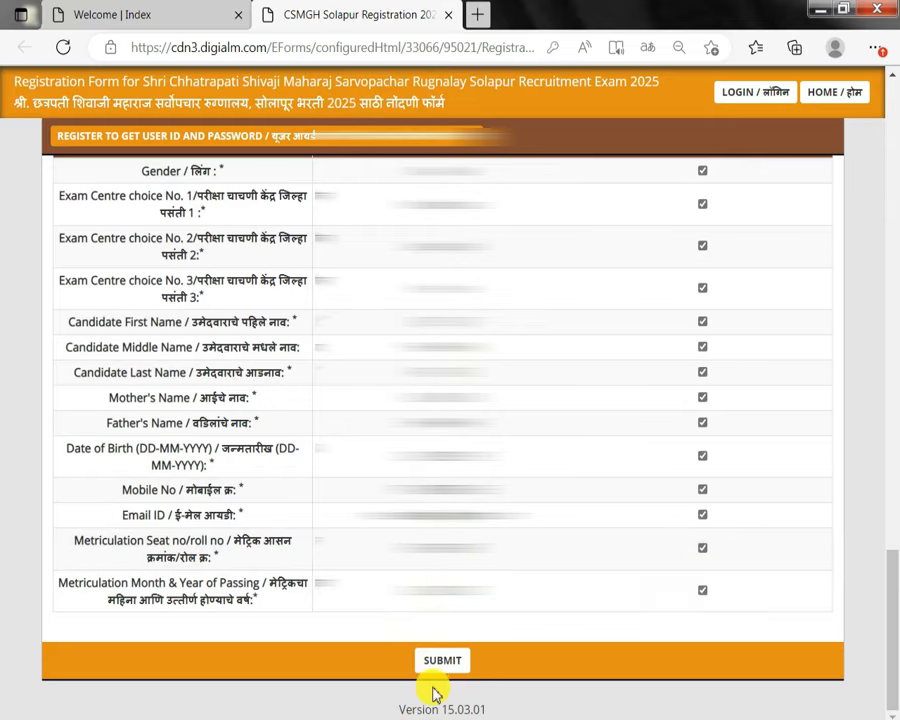
# Submit the verified registration, accept the confirmation alert, and close the note after highlighting the registration number
pyautogui.click(447, 663)
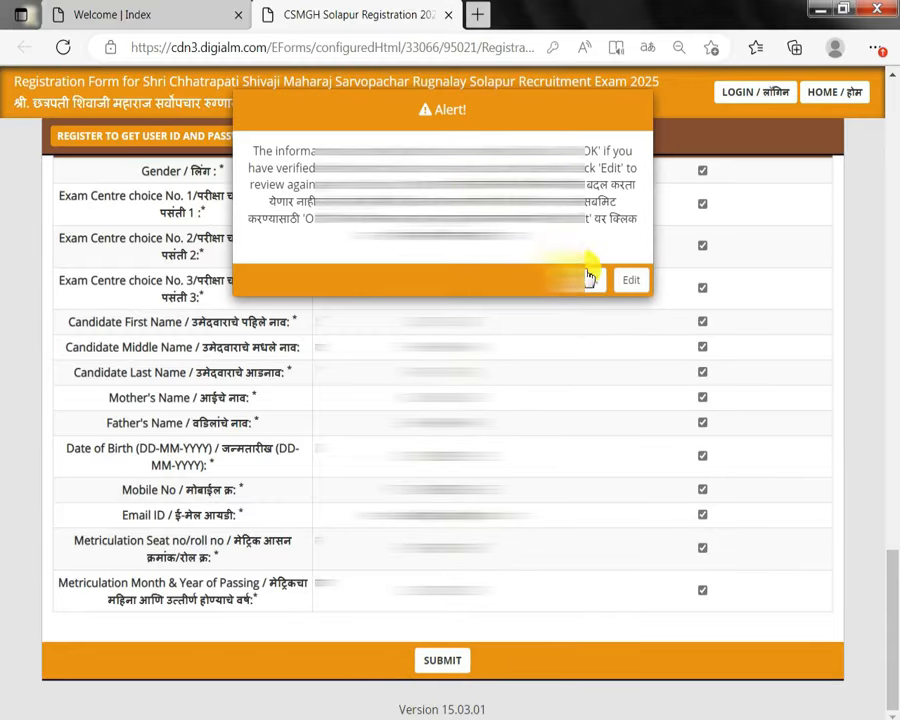
pyautogui.click(593, 268)
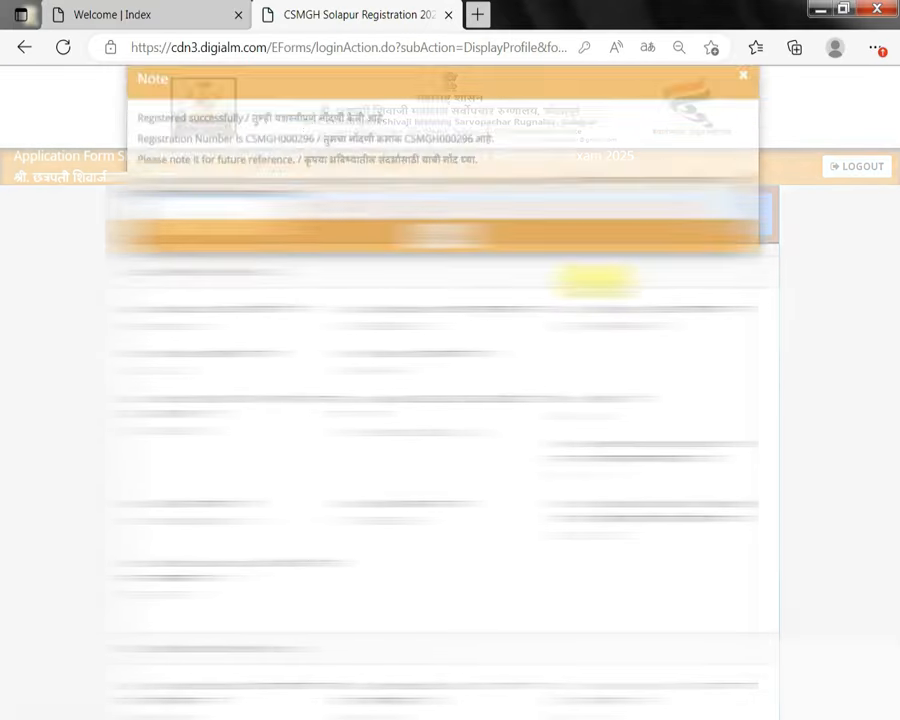
pyautogui.moveTo(248, 167); pyautogui.dragTo(395, 166)
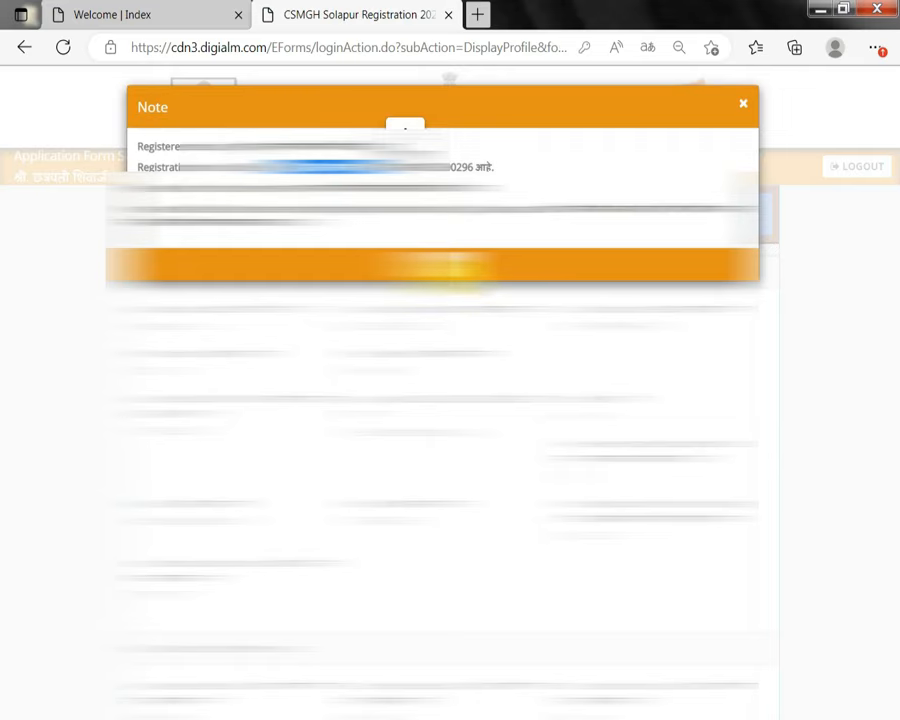
pyautogui.click(440, 265)
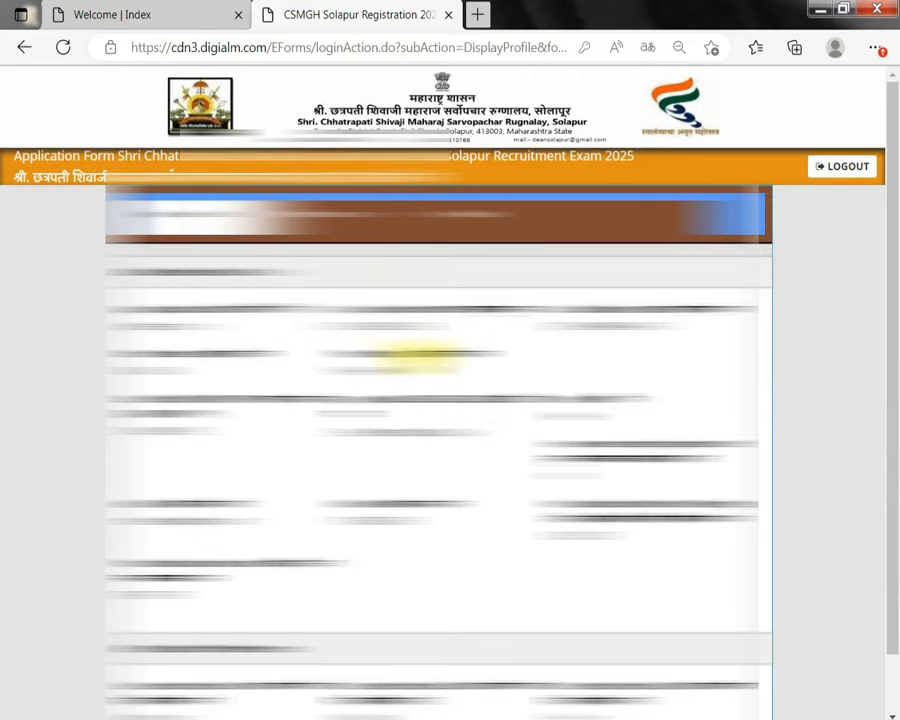
# Open the post selection section and add a new post application
pyautogui.scroll(-1, 418, 355)
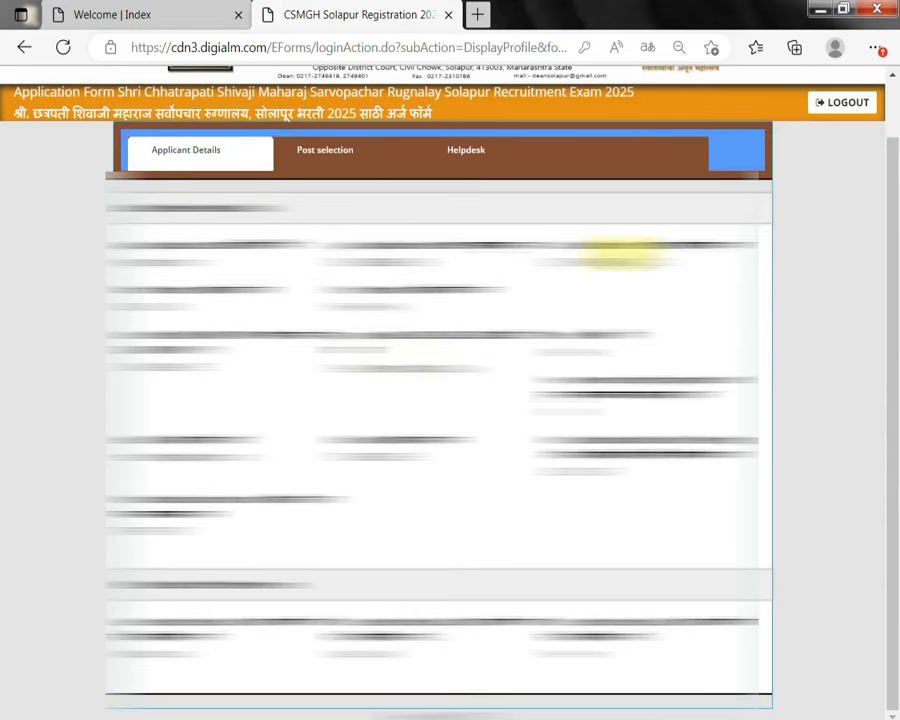
pyautogui.doubleClick(330, 158)
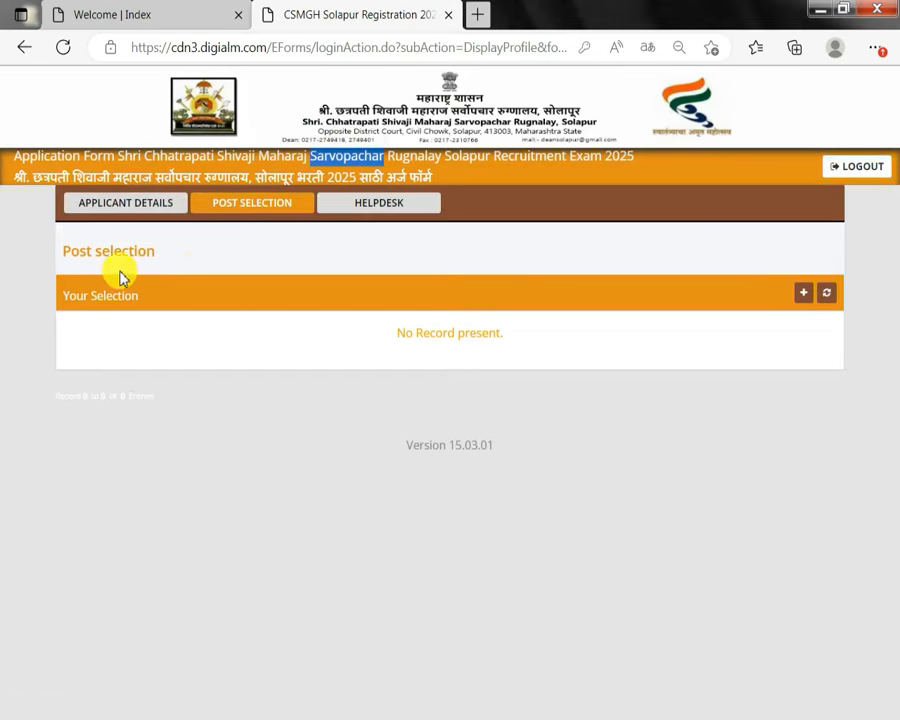
pyautogui.click(800, 297)
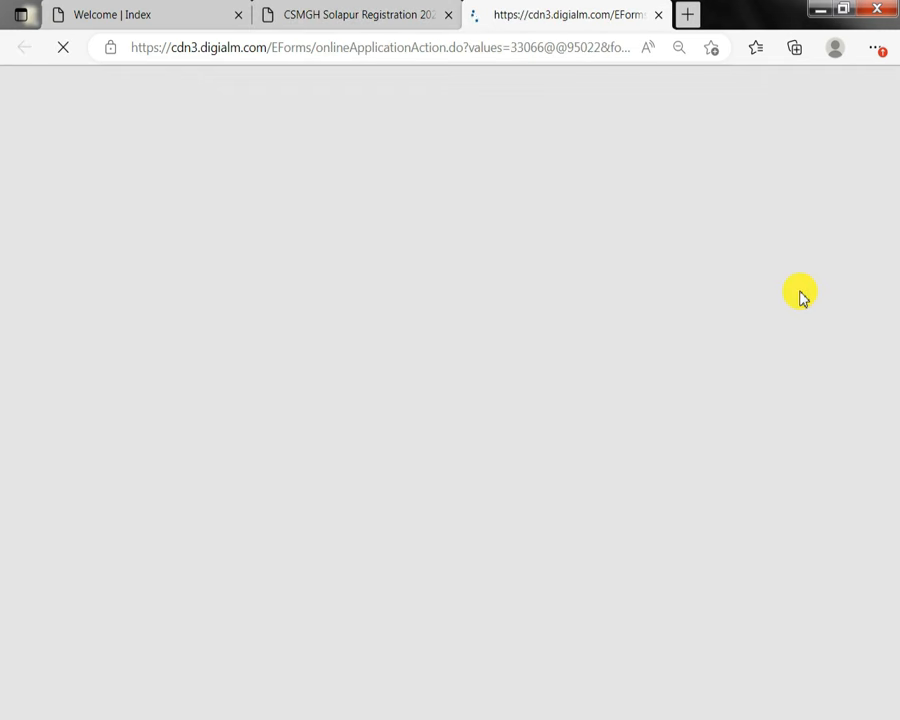
pyautogui.click(609, 258)
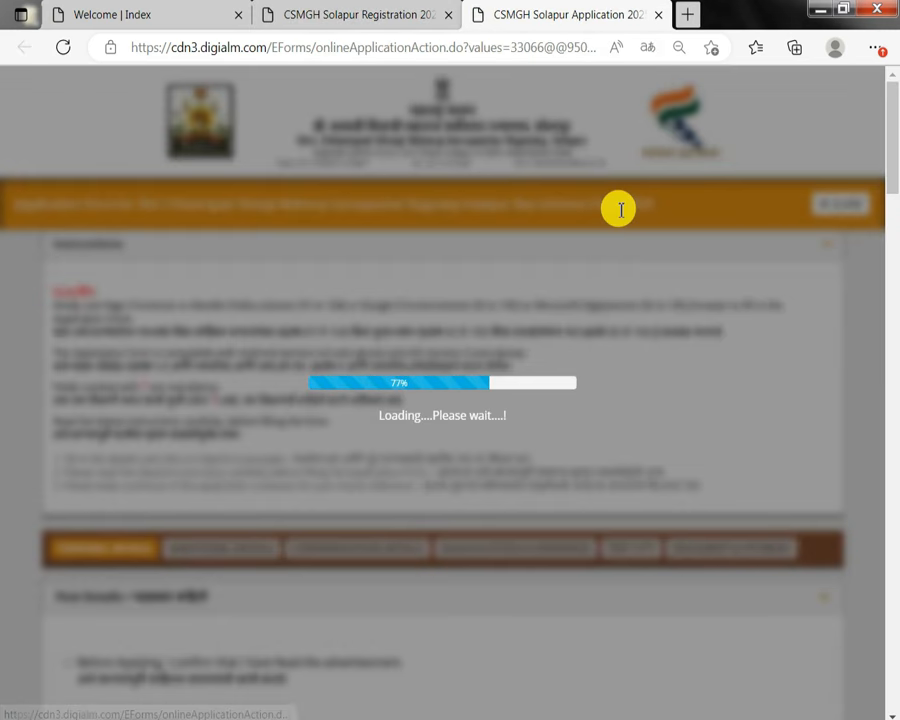
# Select WARD SERVANT as the post to apply for in the application form's post details
pyautogui.scroll(-1, 621, 209)
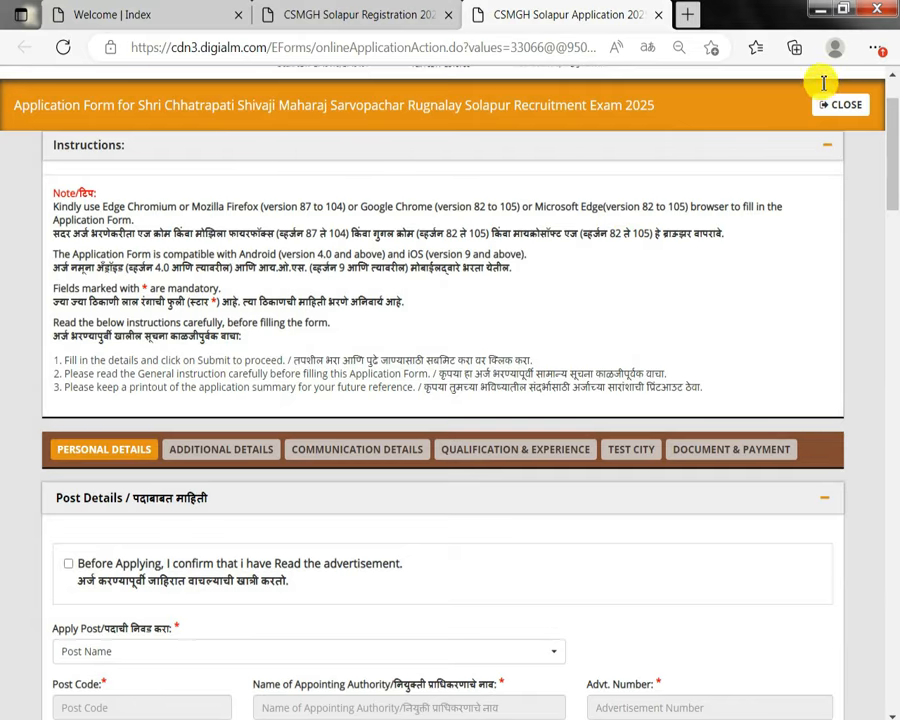
pyautogui.scroll(-1, 884, 165)
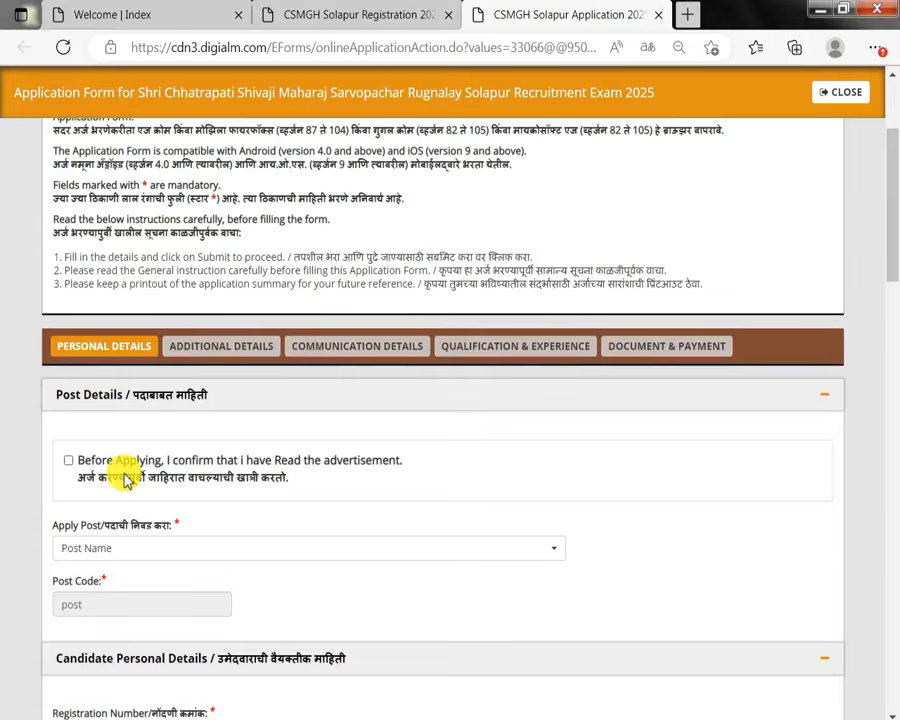
pyautogui.click(127, 557)
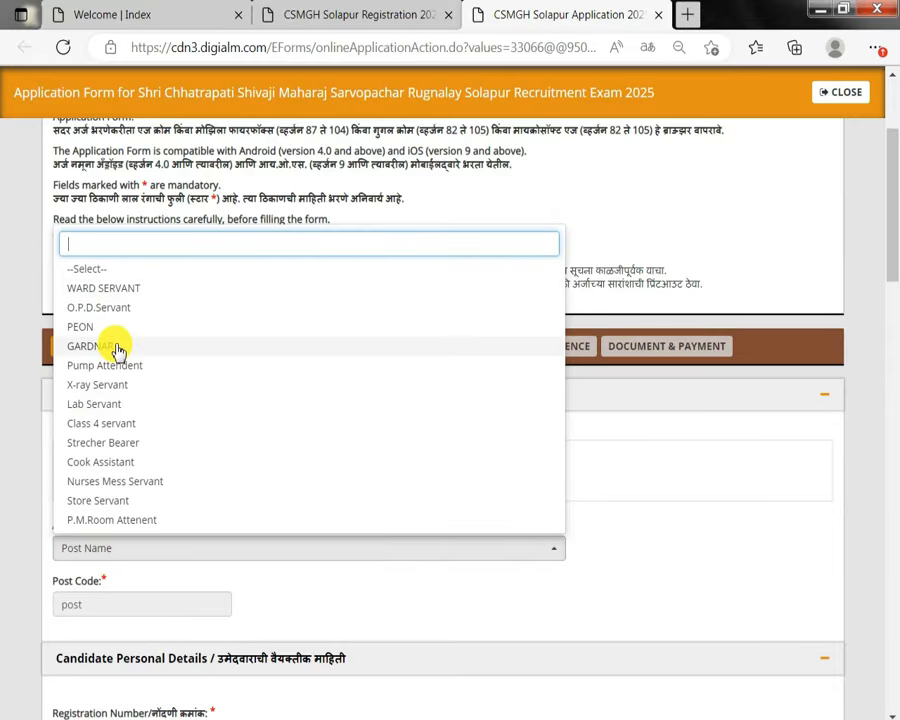
pyautogui.click(122, 293)
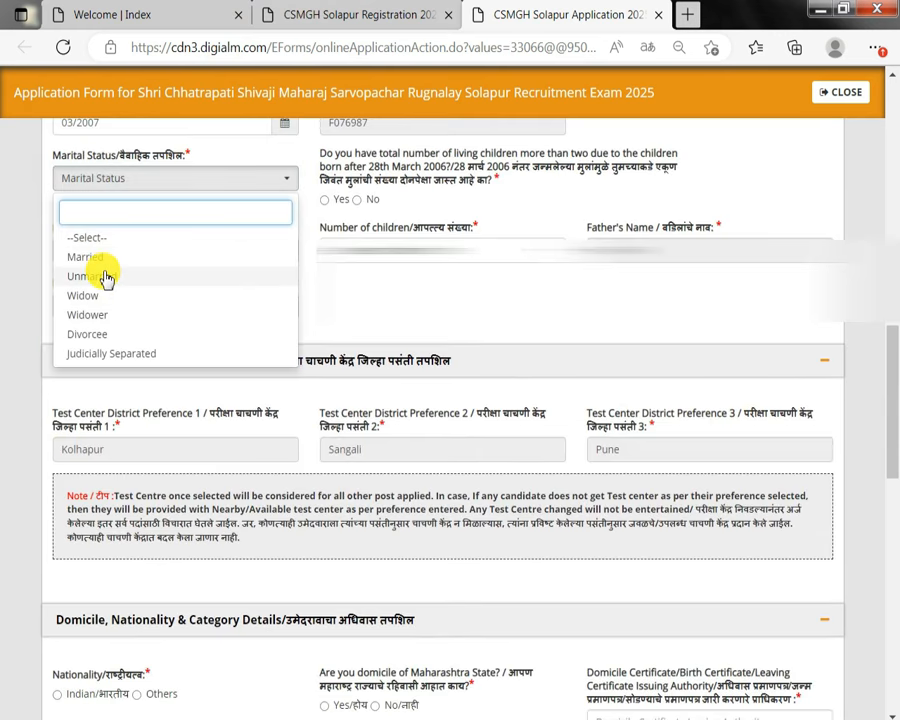
# Set the candidate's marital status to Unmarried and the nationality to Indian
pyautogui.click(106, 277)
pyautogui.scroll(-2, 237, 320)
pyautogui.scroll(-2, 237, 322)
pyautogui.scroll(1, 100, 295)
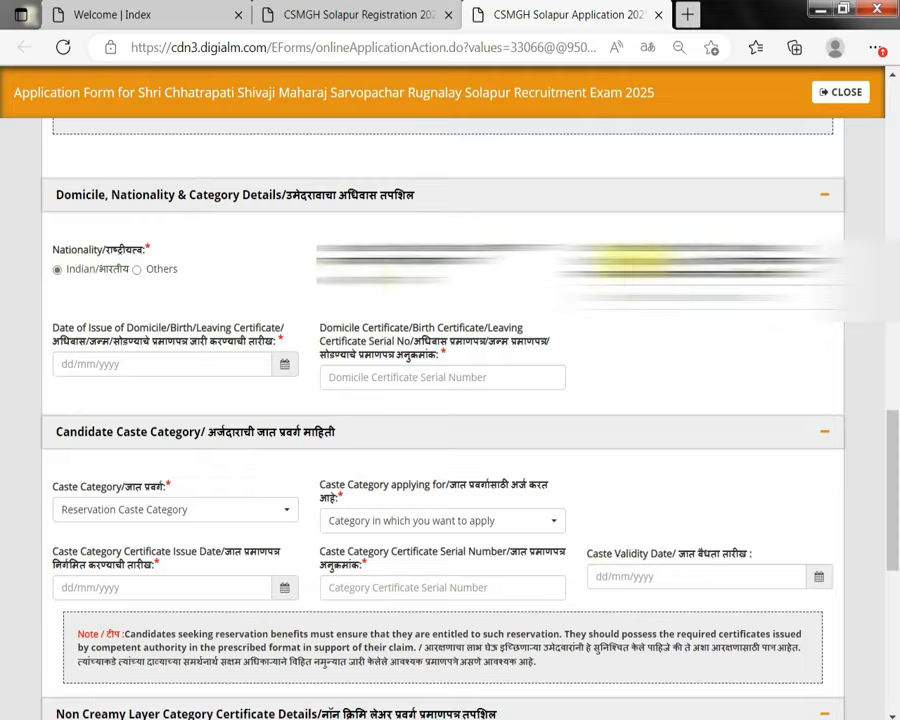
# Examine the domicile certificate's issuing authority, date of issue and serial number fields
pyautogui.moveTo(617, 261); pyautogui.dragTo(738, 257)
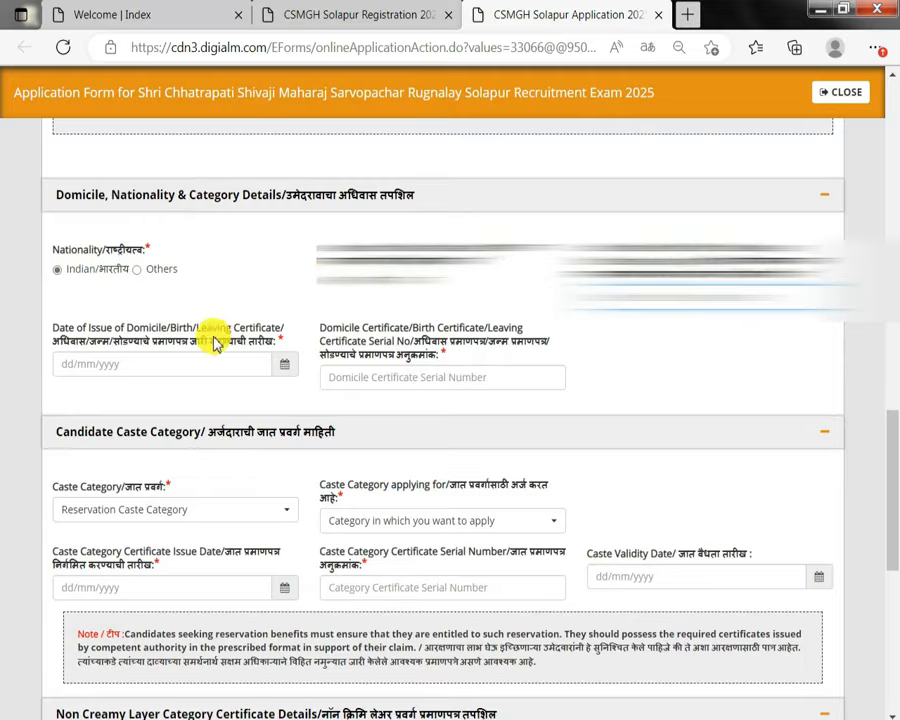
pyautogui.click(157, 364)
pyautogui.click(390, 387)
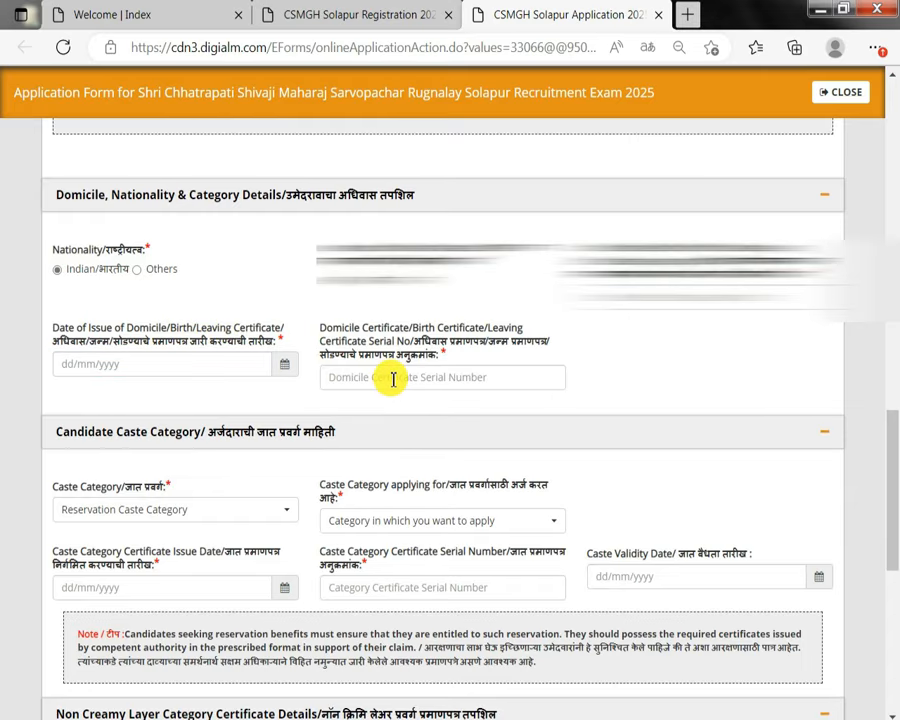
# Set both the caste category and the caste category applying for to Socially and Economically Backward Classes (SEBC)
pyautogui.scroll(-3, 390, 378)
pyautogui.click(99, 318)
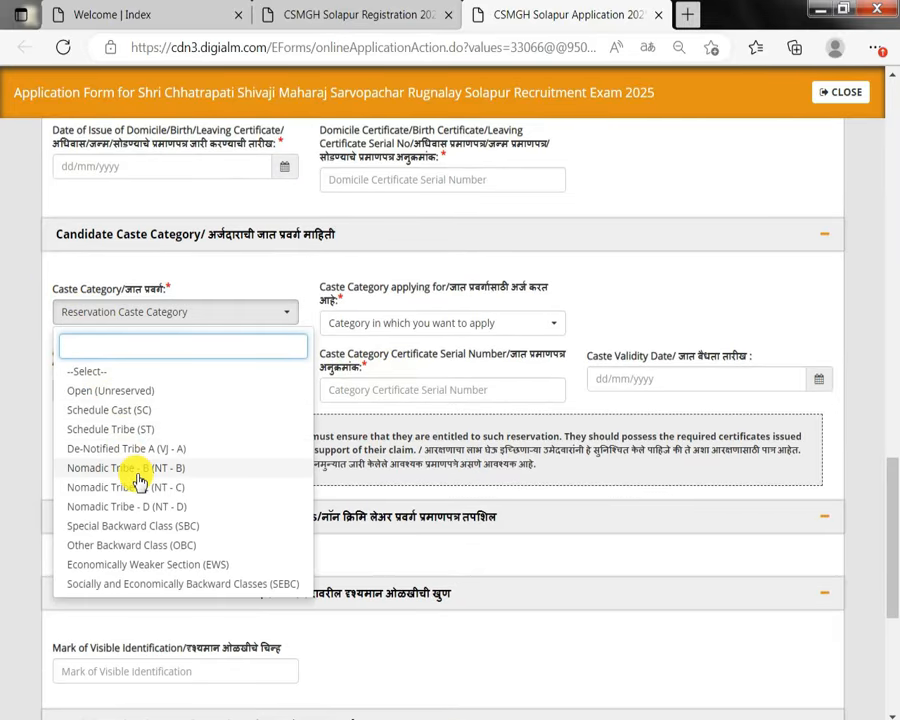
pyautogui.click(242, 584)
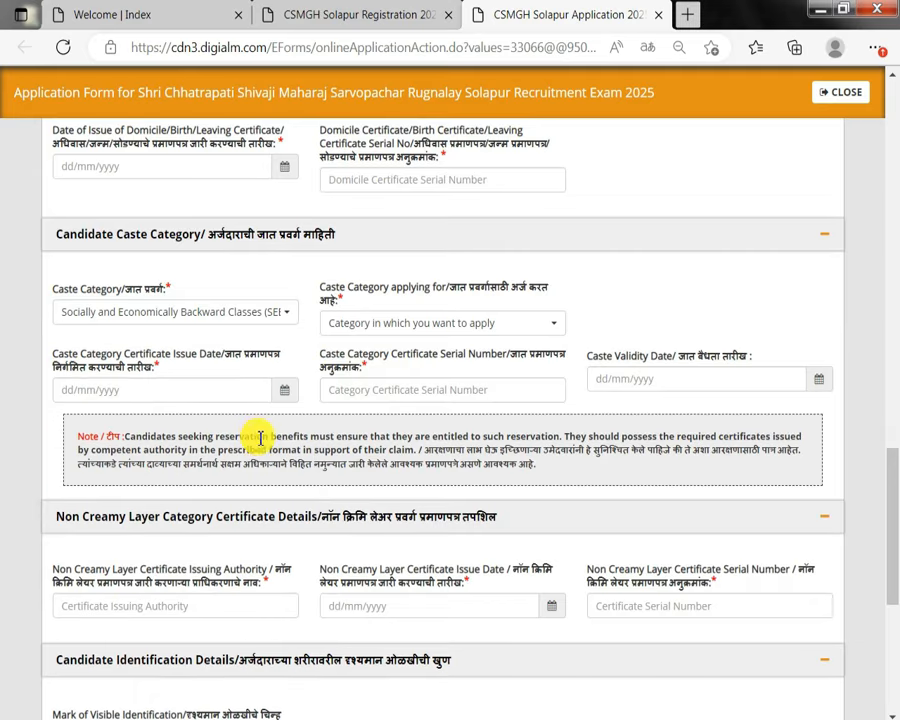
pyautogui.click(372, 324)
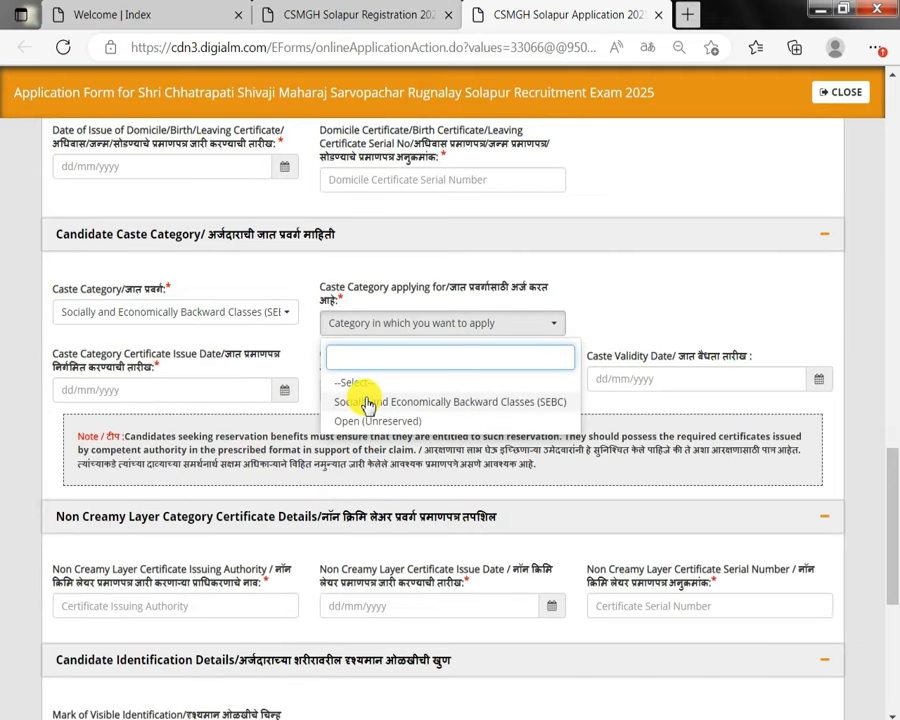
pyautogui.click(362, 404)
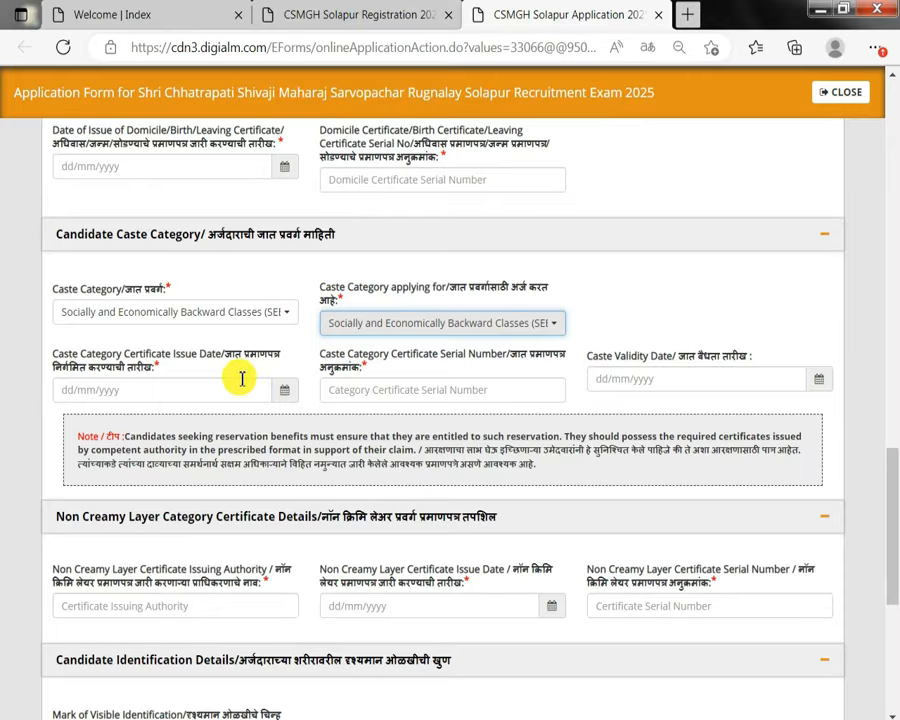
# Examine the caste certificate's issue date, serial number and validity date fields
pyautogui.moveTo(105, 358); pyautogui.dragTo(143, 362)
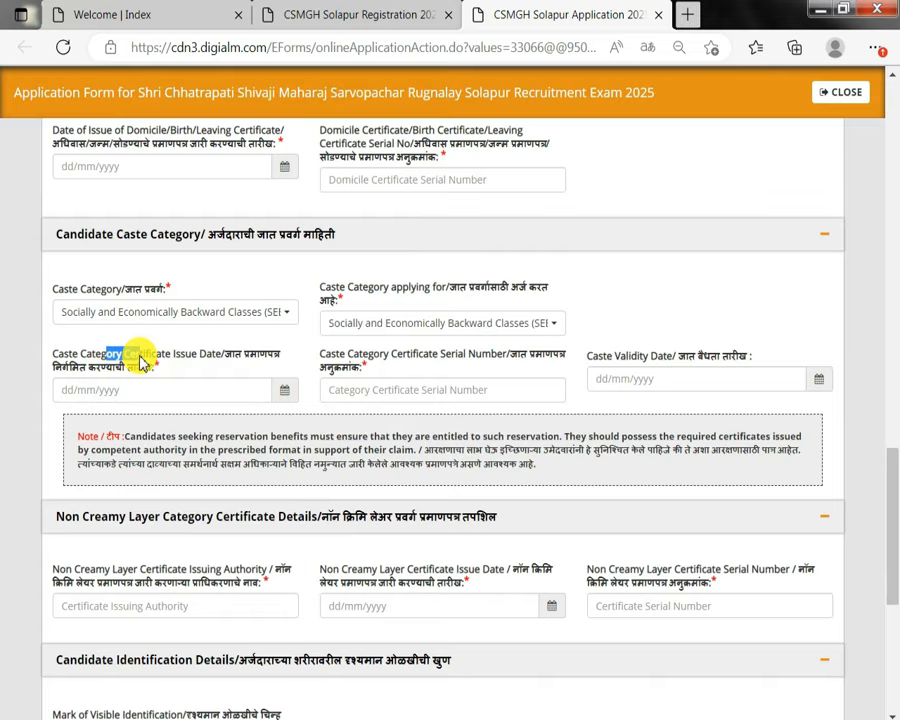
pyautogui.click(157, 391)
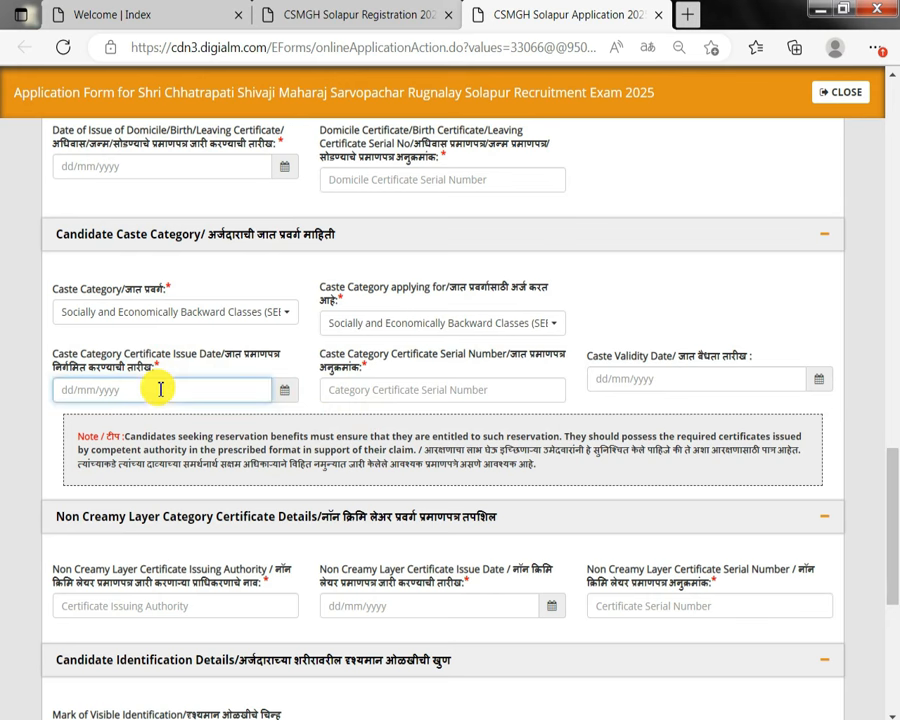
pyautogui.doubleClick(356, 367)
pyautogui.click(600, 378)
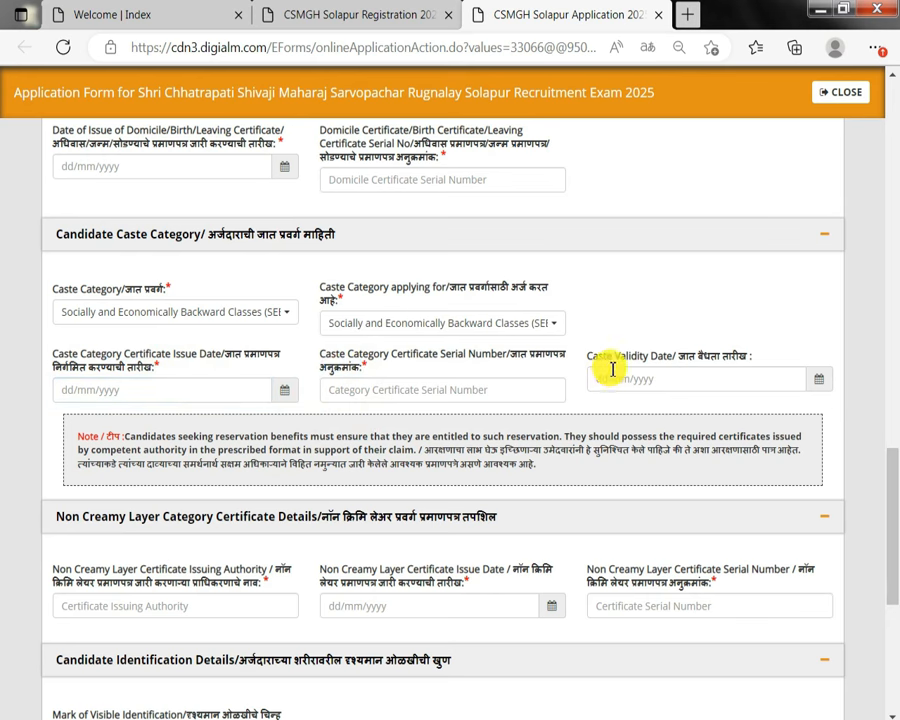
# Examine the caste validity date field and the non creamy layer certificate's issuing authority, issue date and serial number fields
pyautogui.scroll(-1, 408, 282)
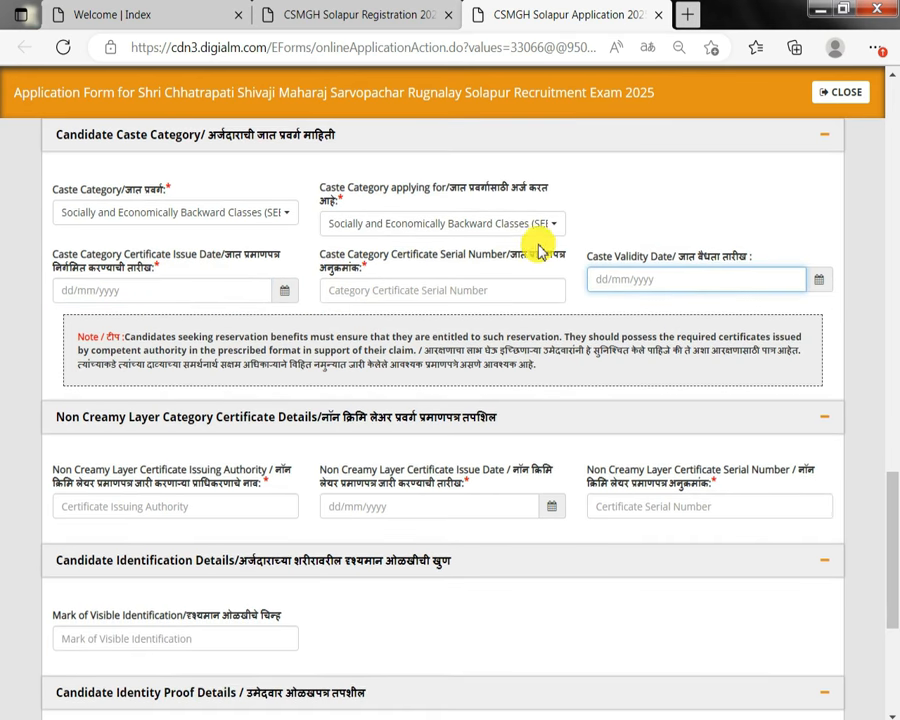
pyautogui.moveTo(627, 257); pyautogui.dragTo(695, 258)
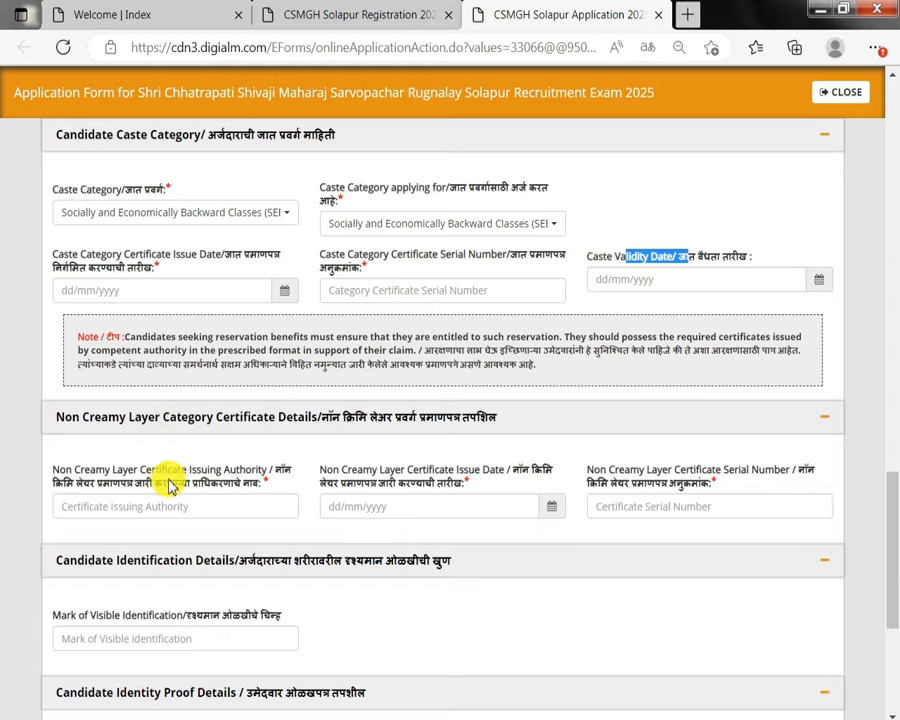
pyautogui.click(130, 470)
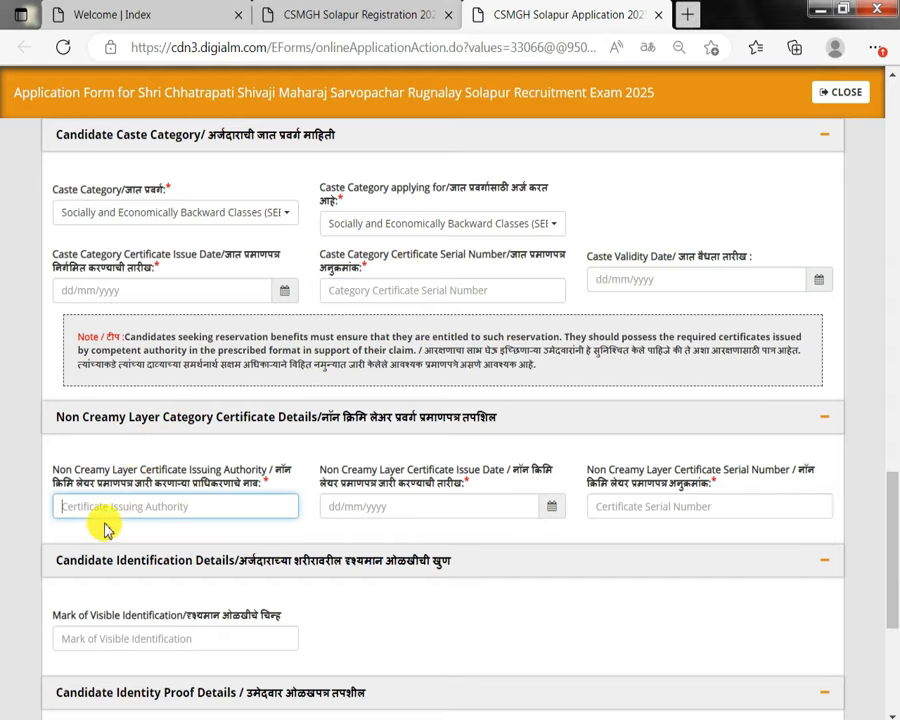
pyautogui.moveTo(387, 471); pyautogui.dragTo(502, 488)
pyautogui.click(624, 494)
# Set both the caste category and the caste category applying for to Open (Unreserved)
pyautogui.click(190, 212)
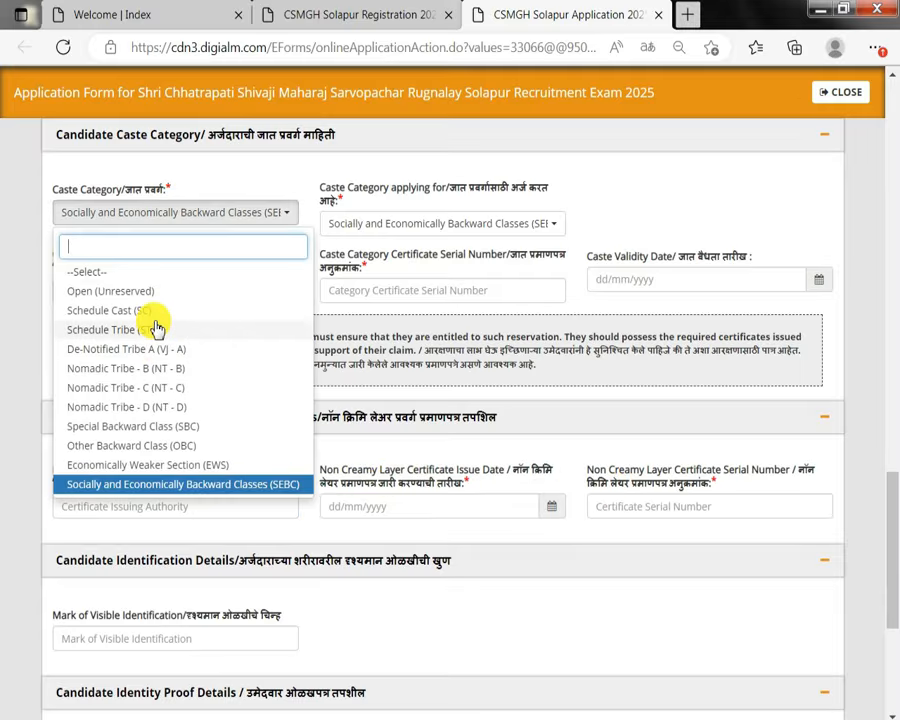
pyautogui.click(120, 329)
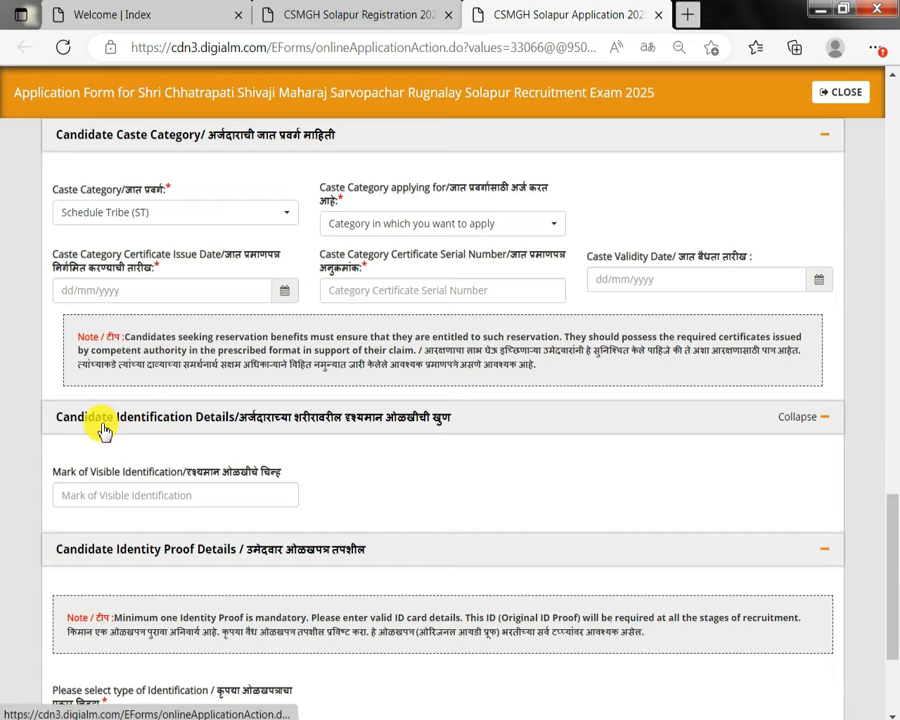
pyautogui.click(155, 209)
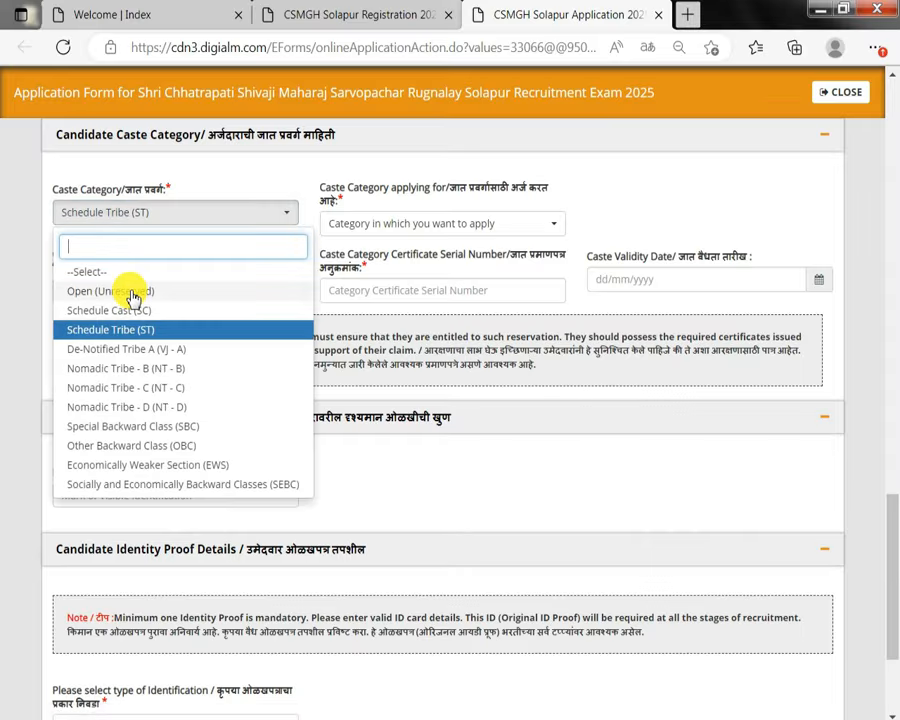
pyautogui.click(133, 296)
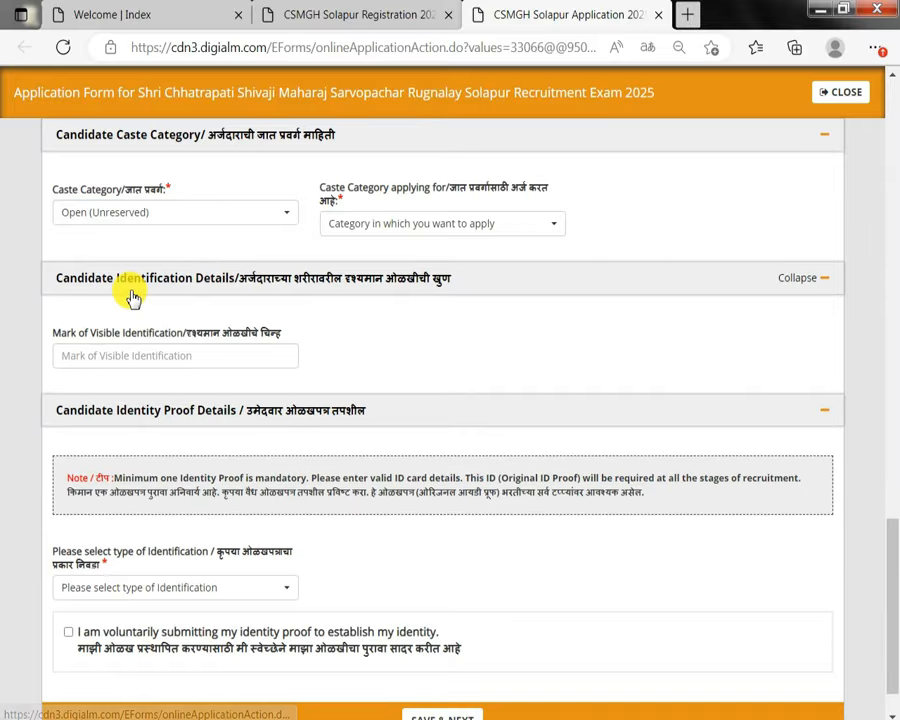
pyautogui.click(373, 224)
pyautogui.click(360, 302)
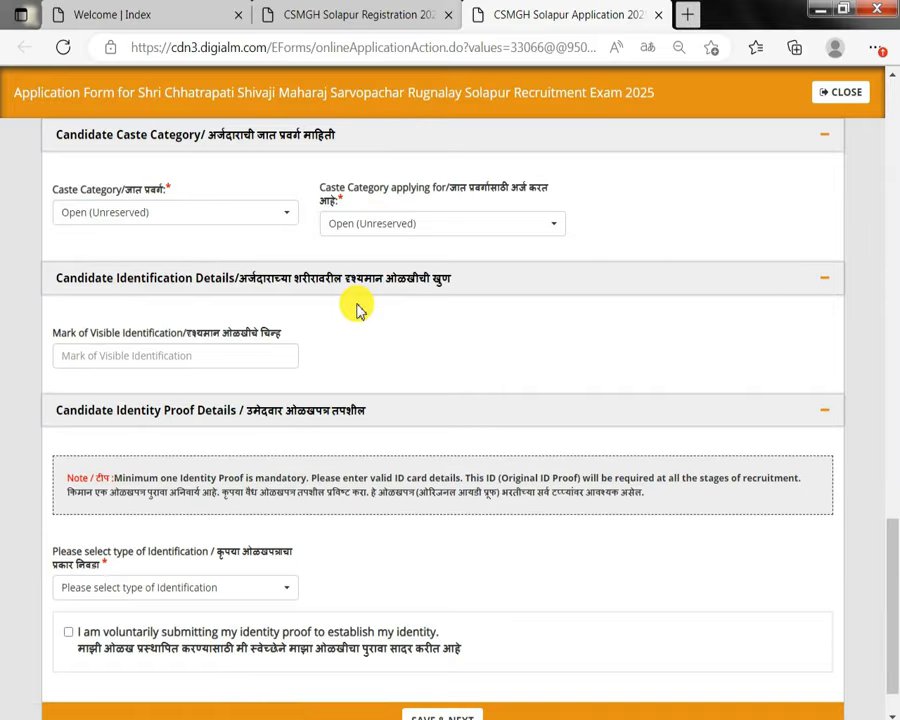
# Check the visible identification mark field and select Pan Card as the candidate's type of identification
pyautogui.moveTo(71, 333); pyautogui.dragTo(119, 333)
pyautogui.click(121, 355)
pyautogui.scroll(-1, 123, 358)
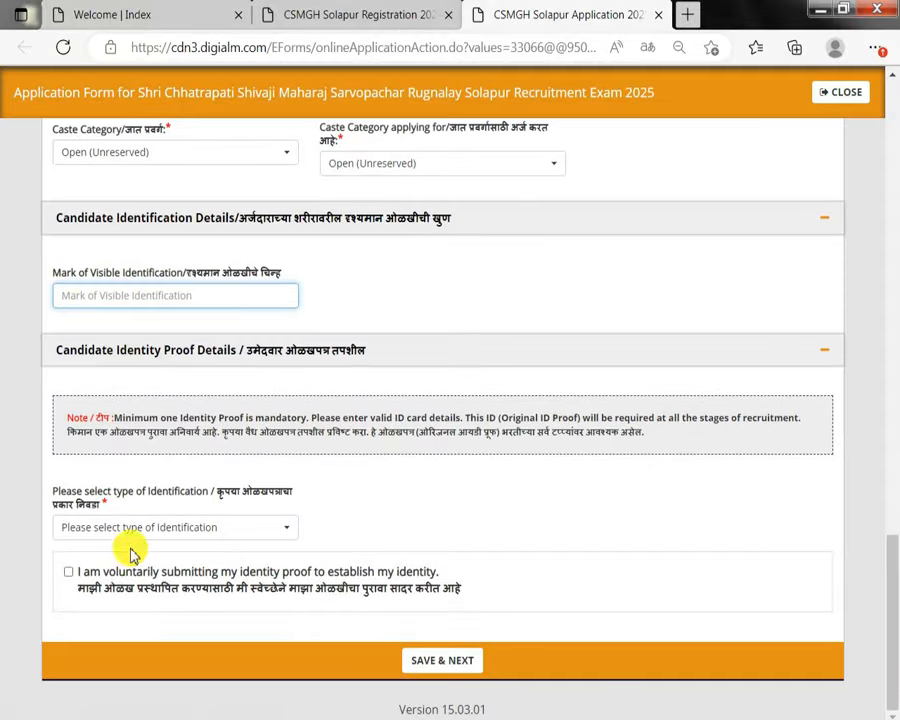
pyautogui.click(145, 530)
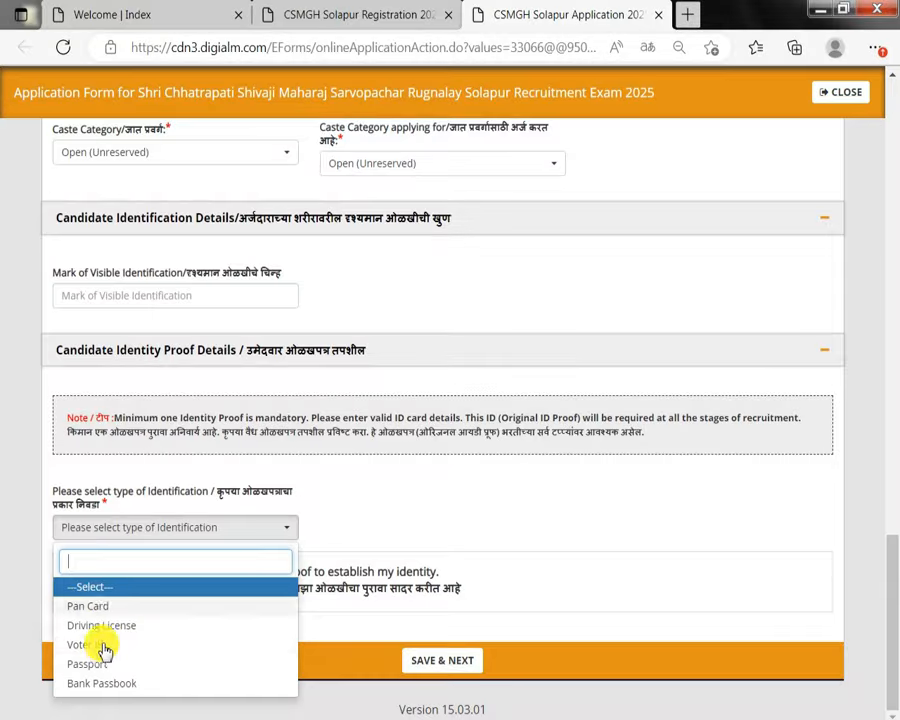
pyautogui.click(78, 606)
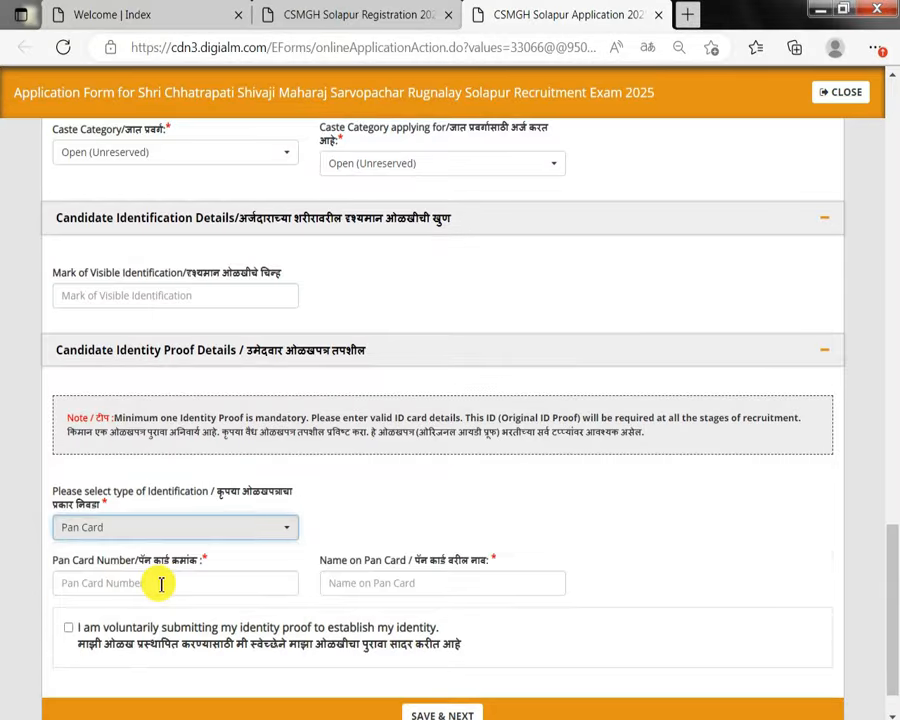
# Accept the voluntary identity proof declaration and save the personal details section
pyautogui.moveTo(86, 565); pyautogui.dragTo(112, 560)
pyautogui.click(372, 578)
pyautogui.click(330, 640)
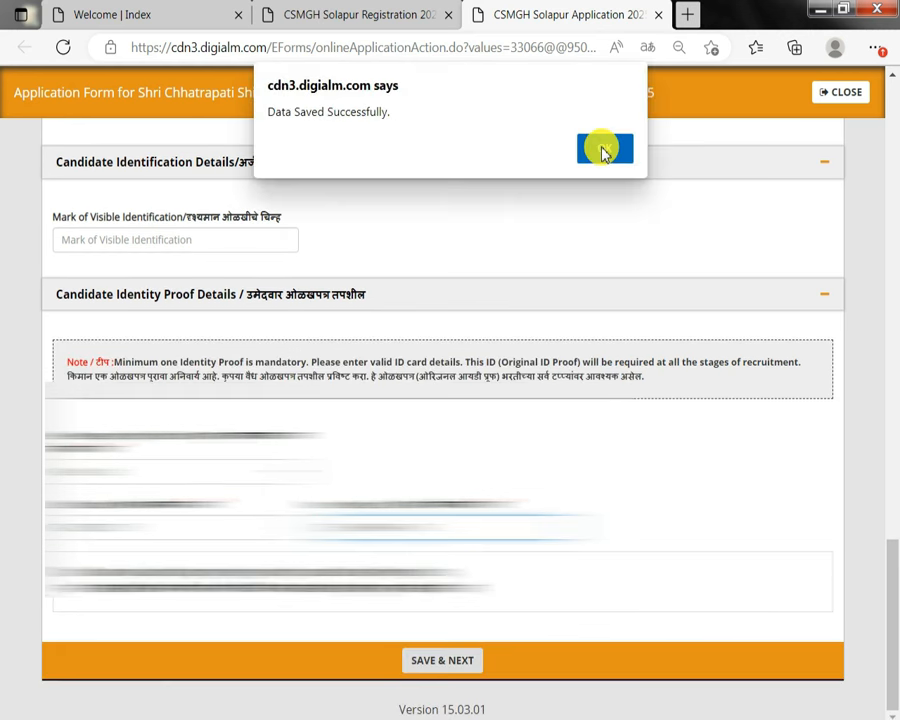
pyautogui.click(603, 150)
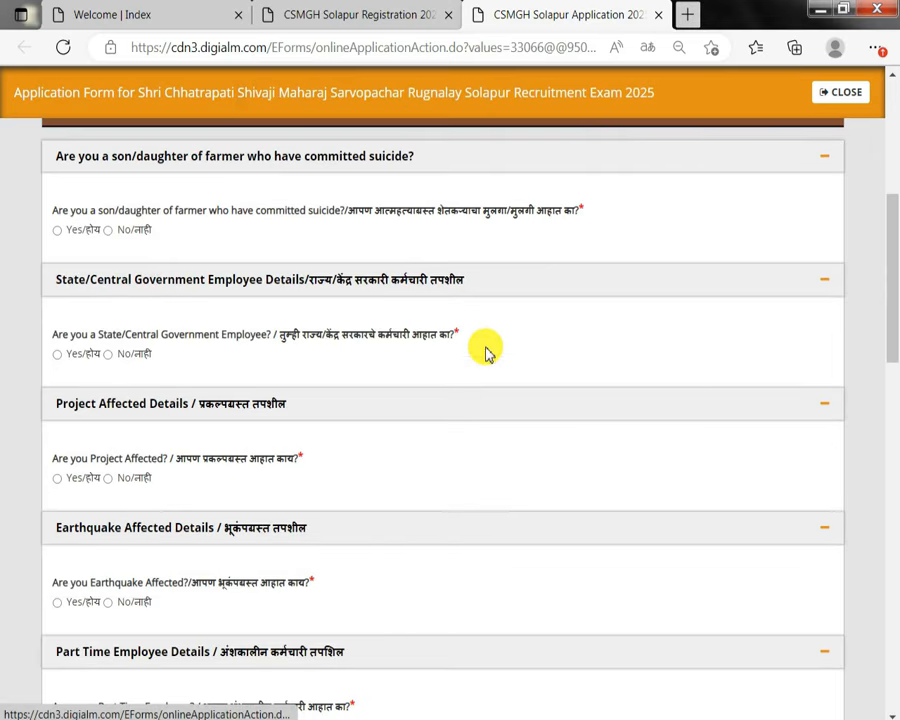
# Check the certificate fields for a child of a farmer who committed suicide, and set the answer to No
pyautogui.scroll(1, 426, 380)
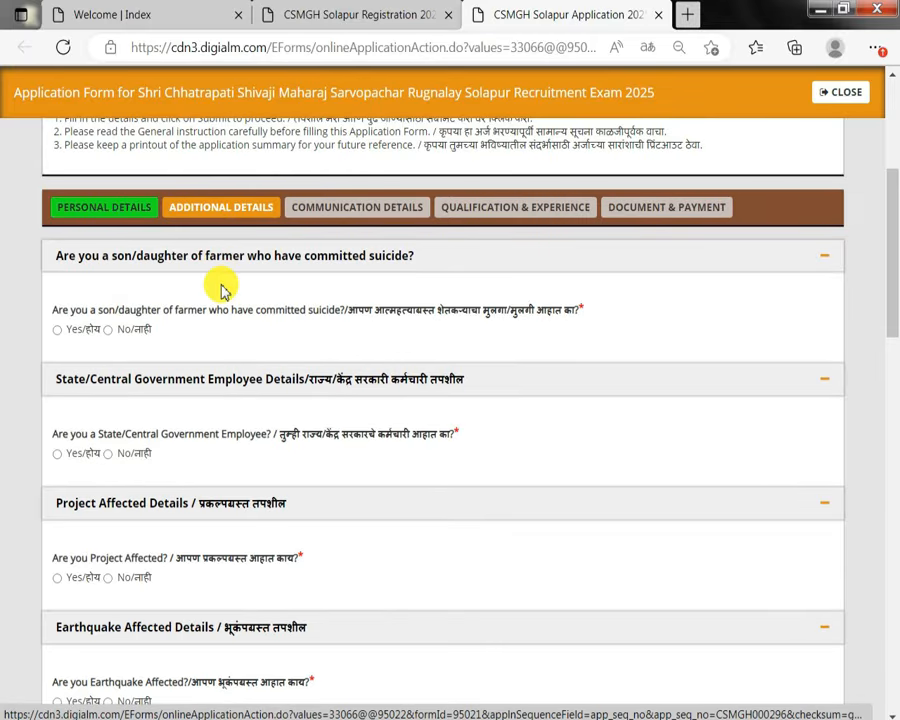
pyautogui.moveTo(84, 310); pyautogui.dragTo(50, 310)
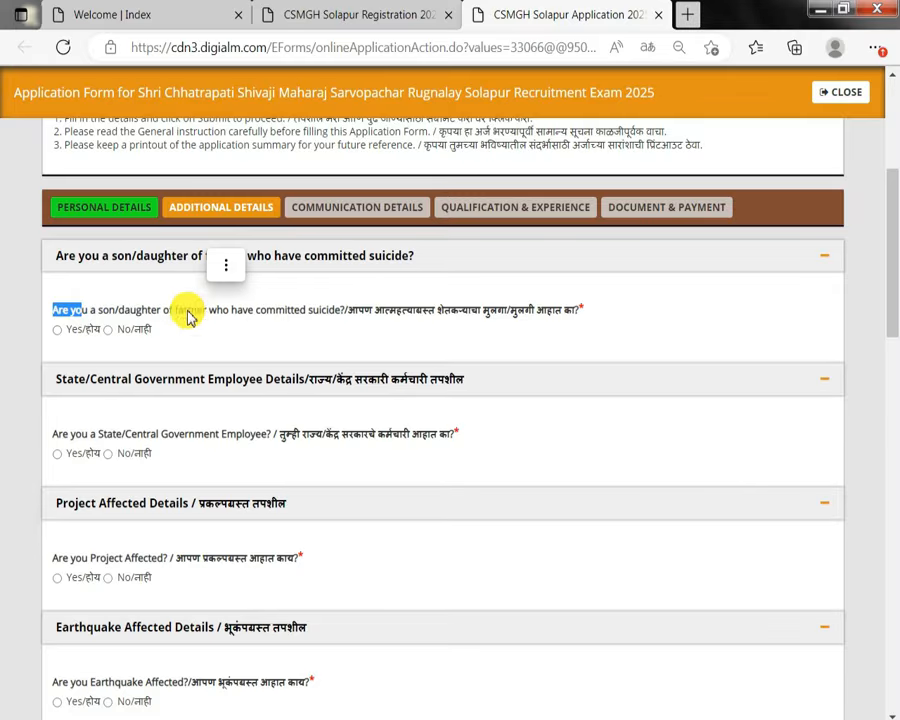
pyautogui.click(70, 331)
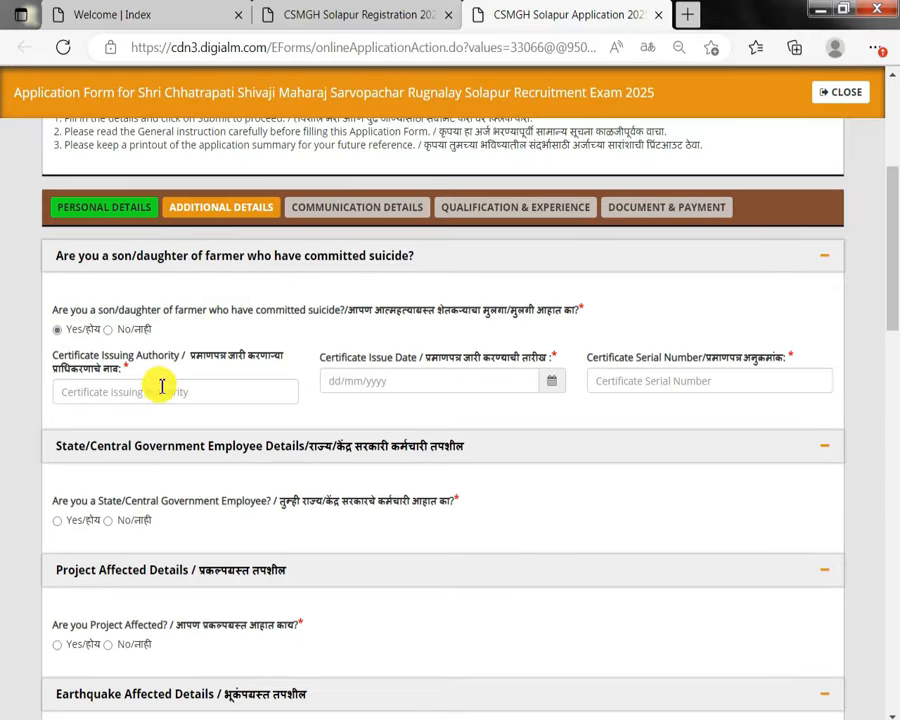
pyautogui.moveTo(102, 331); pyautogui.dragTo(675, 360)
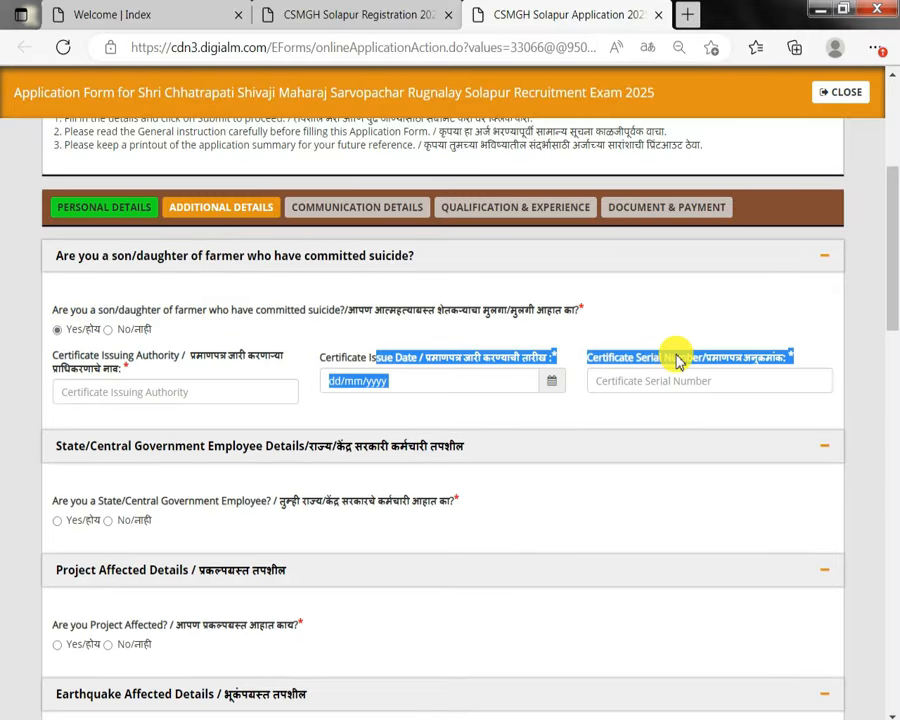
pyautogui.click(133, 333)
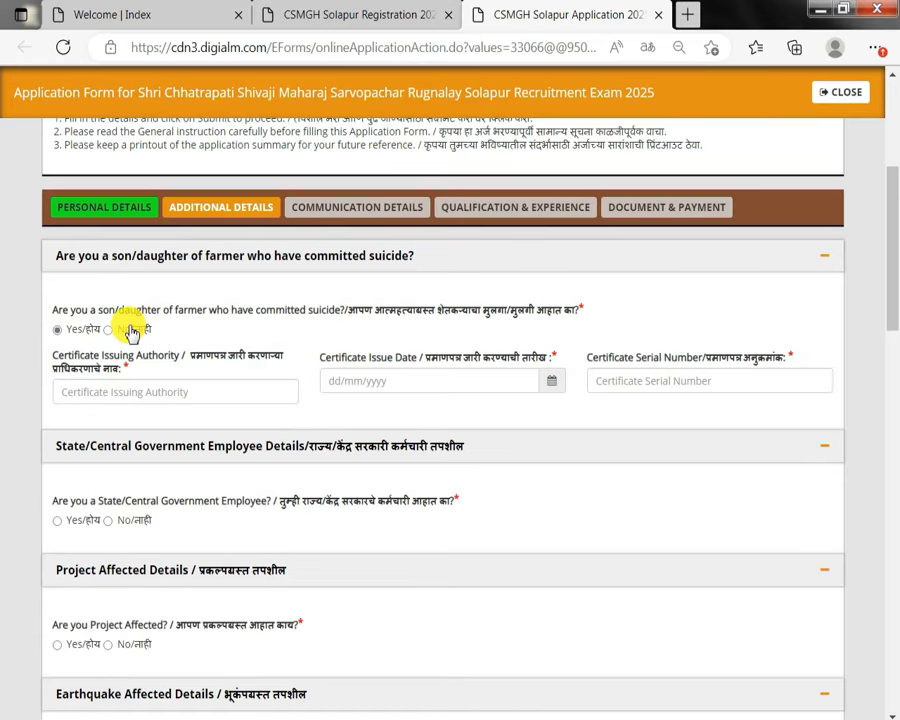
pyautogui.click(133, 333)
# Check the Yes option's note for State/Central Government employees, and set the answer to No
pyautogui.moveTo(392, 434); pyautogui.dragTo(66, 455)
pyautogui.click(66, 455)
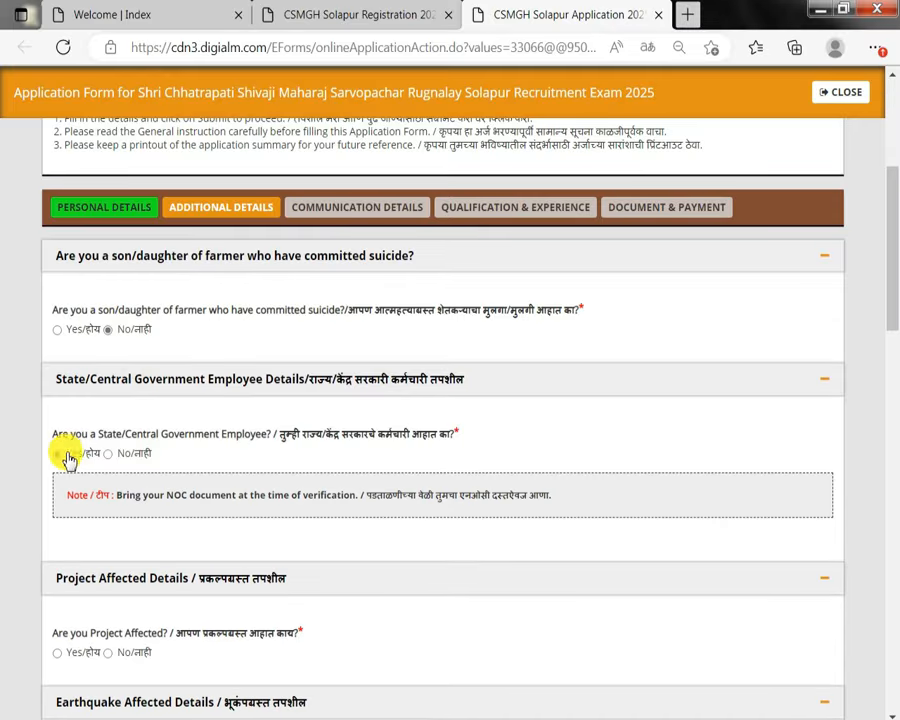
pyautogui.click(133, 456)
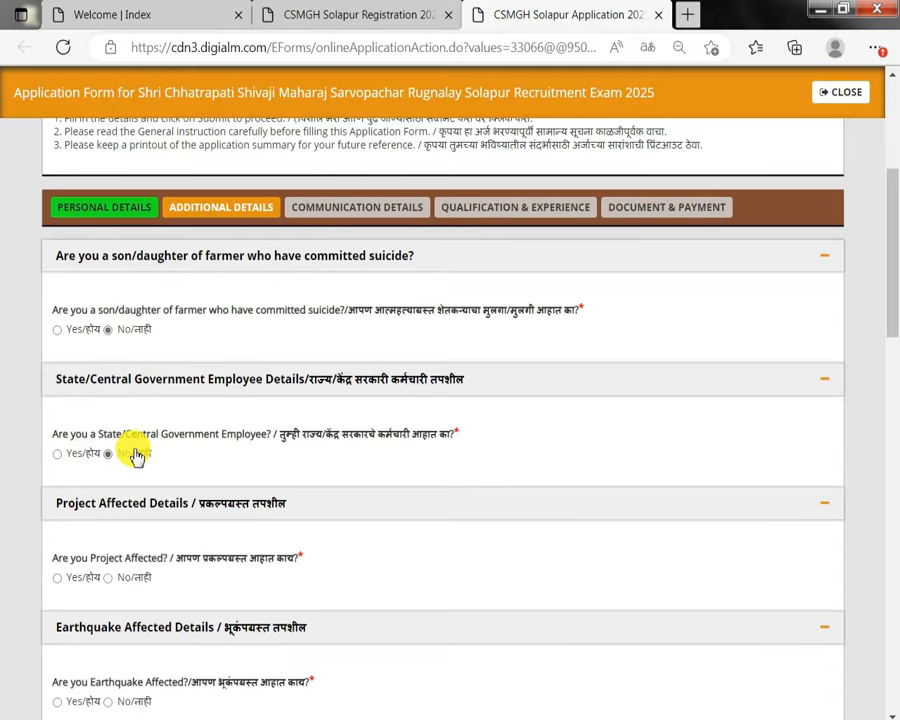
# Check the certificate fields required for project affected candidates, and set the Project Affected answer to No
pyautogui.scroll(-1, 132, 452)
pyautogui.moveTo(82, 452); pyautogui.dragTo(214, 461)
pyautogui.click(78, 484)
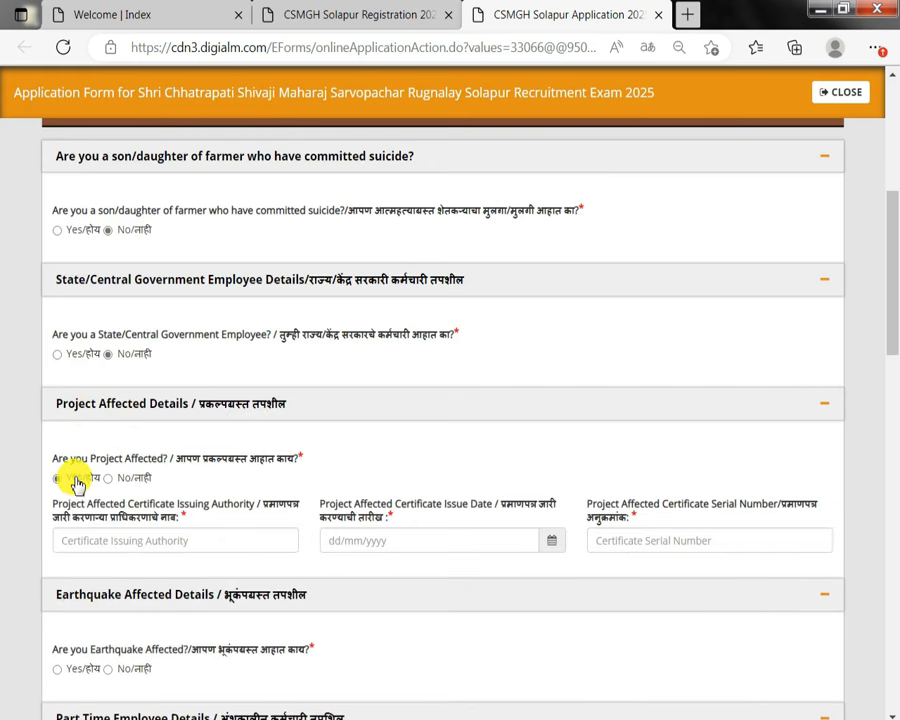
pyautogui.moveTo(93, 506); pyautogui.dragTo(671, 510)
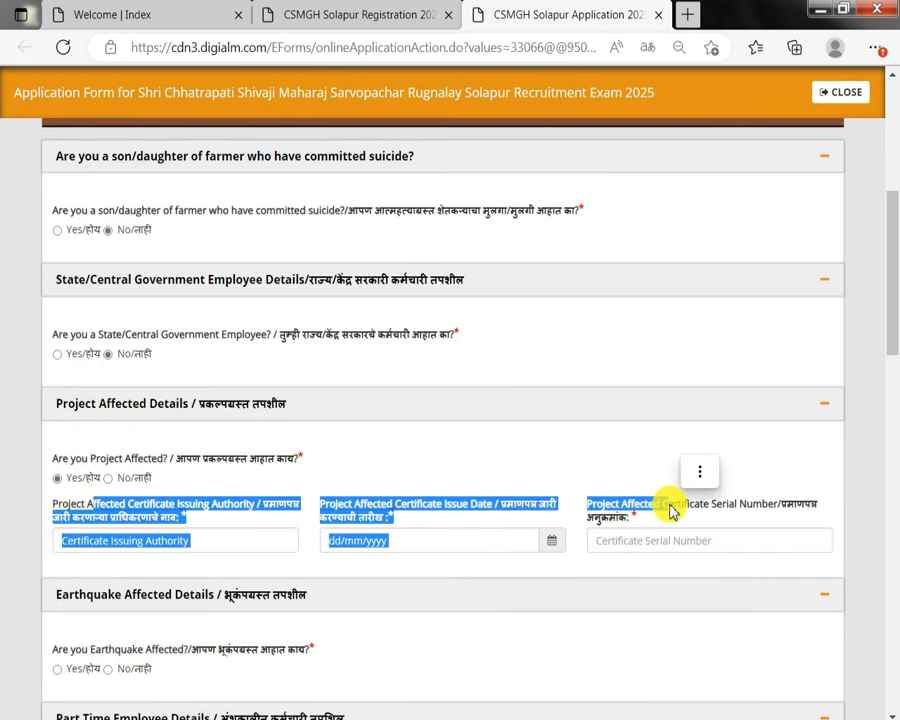
pyautogui.click(137, 478)
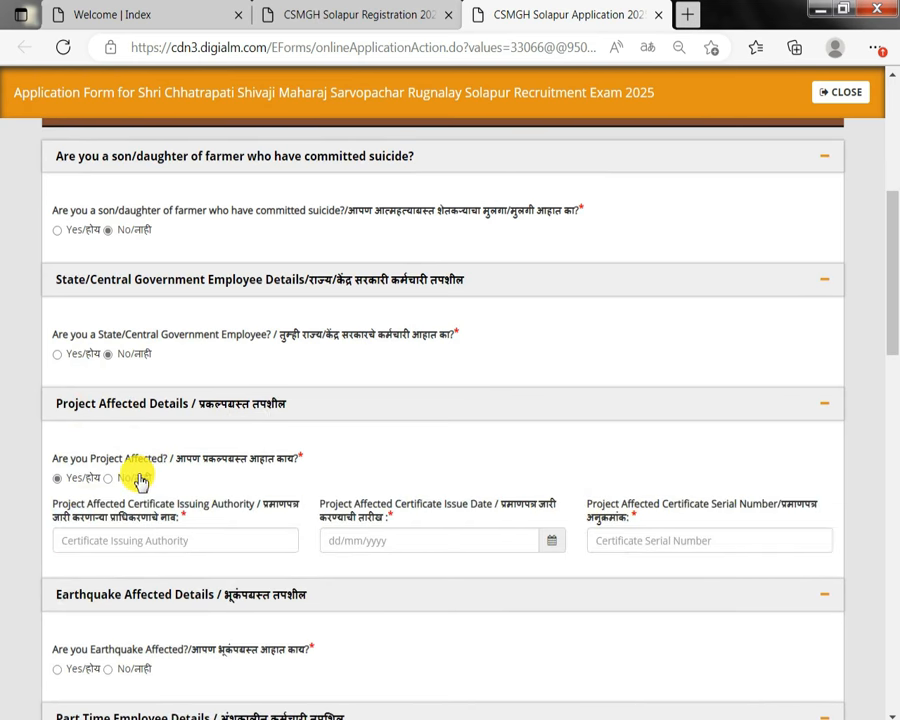
# Check the certificate fields required for earthquake affected candidates, and set the Earthquake Affected answer to No
pyautogui.scroll(-2, 137, 478)
pyautogui.moveTo(106, 385); pyautogui.dragTo(285, 395)
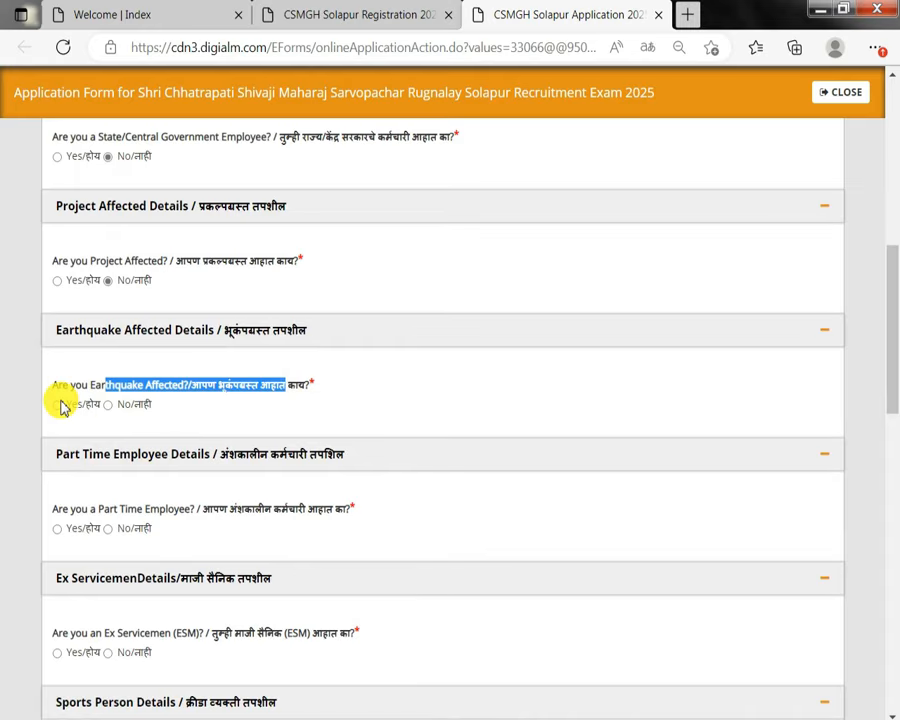
pyautogui.click(57, 404)
pyautogui.moveTo(126, 431); pyautogui.dragTo(563, 446)
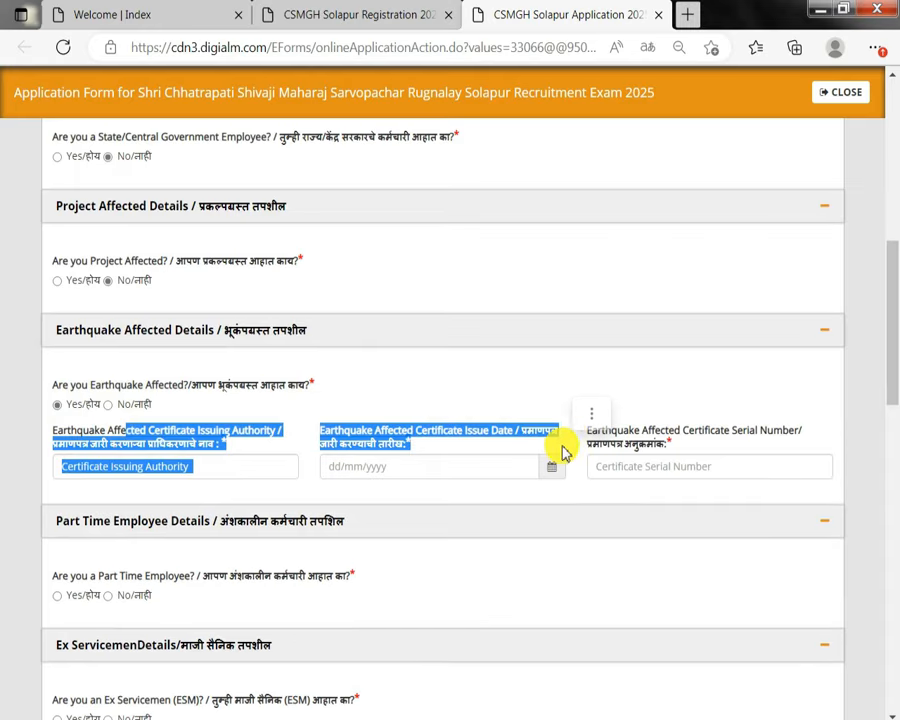
pyautogui.click(112, 404)
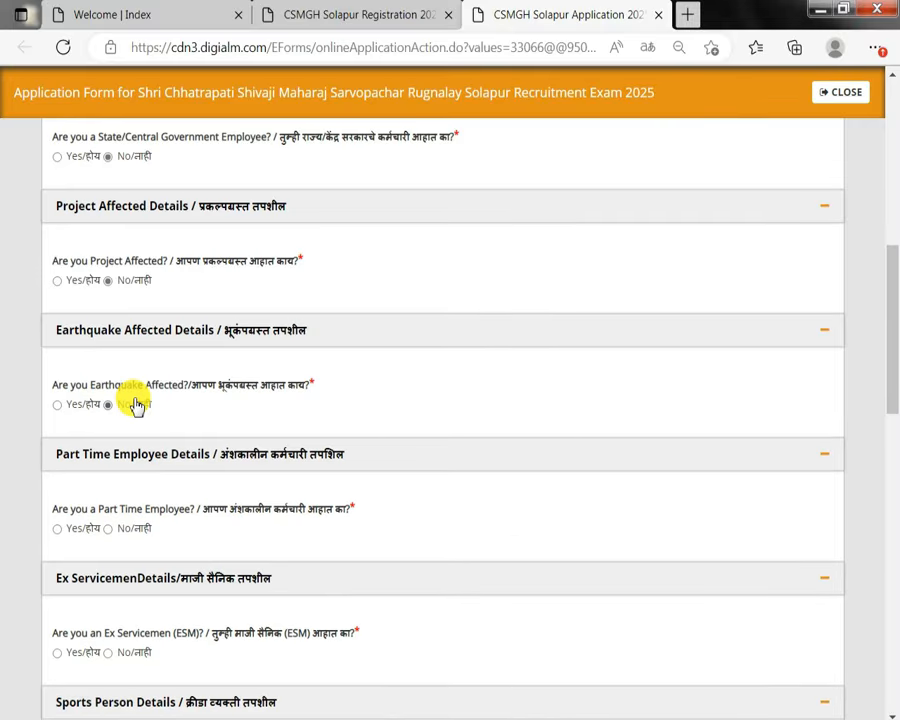
# Check the certificate fields required for part time employees, and set the Part Time Employee answer to No
pyautogui.scroll(-1, 112, 404)
pyautogui.moveTo(90, 408); pyautogui.dragTo(265, 412)
pyautogui.click(92, 437)
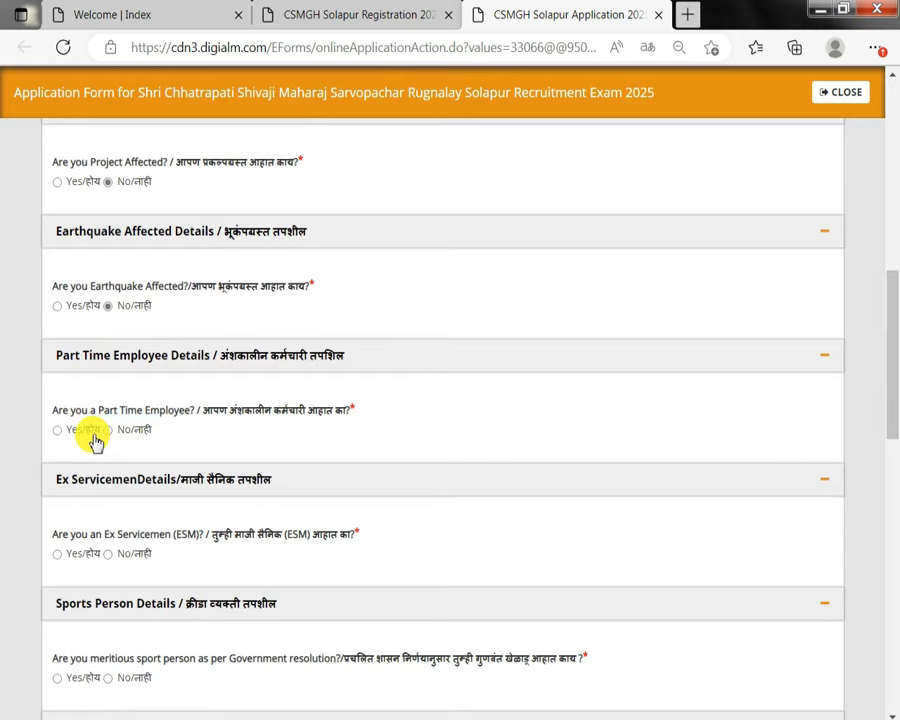
pyautogui.moveTo(124, 457); pyautogui.dragTo(195, 459)
pyautogui.moveTo(388, 457); pyautogui.dragTo(482, 459)
pyautogui.moveTo(640, 455); pyautogui.dragTo(743, 468)
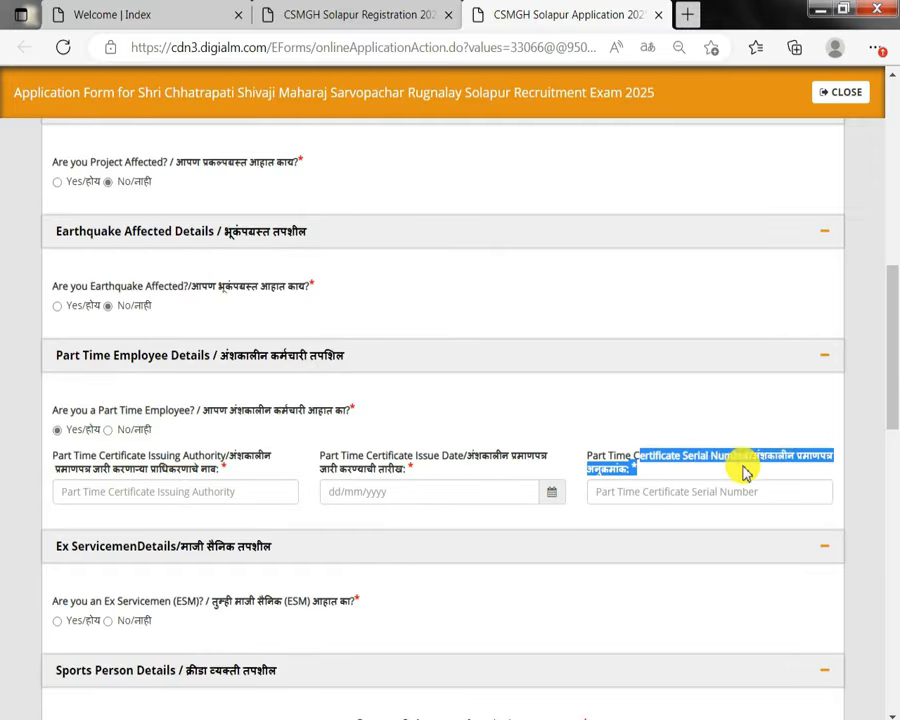
pyautogui.click(140, 432)
# Check the service date fields required for ex-servicemen, and set the Ex Servicemen (ESM) answer to No
pyautogui.scroll(-1, 140, 432)
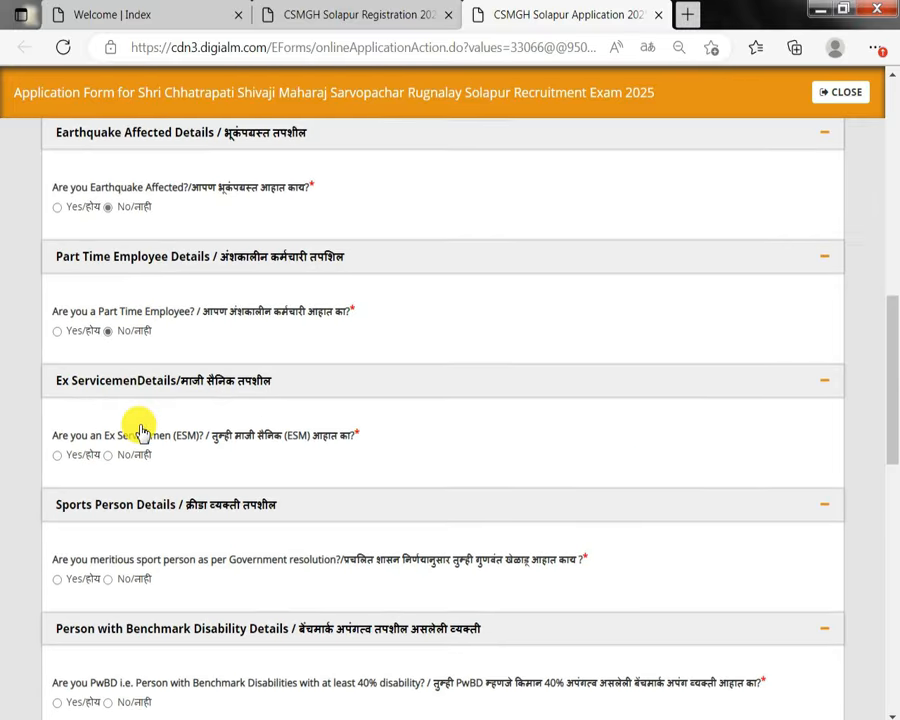
pyautogui.tripleClick(140, 432)
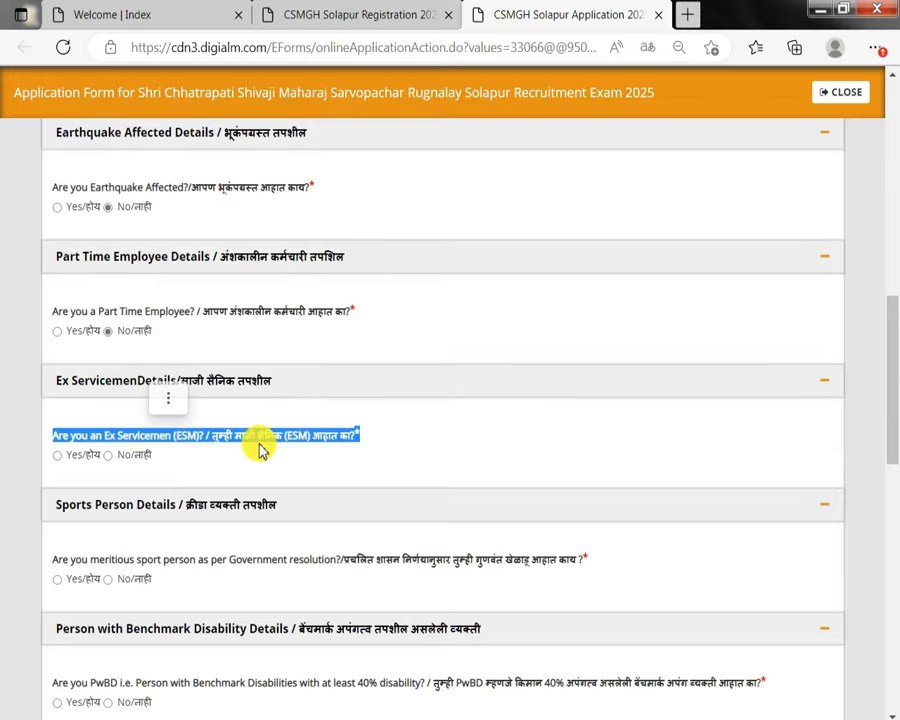
pyautogui.click(80, 460)
pyautogui.click(58, 455)
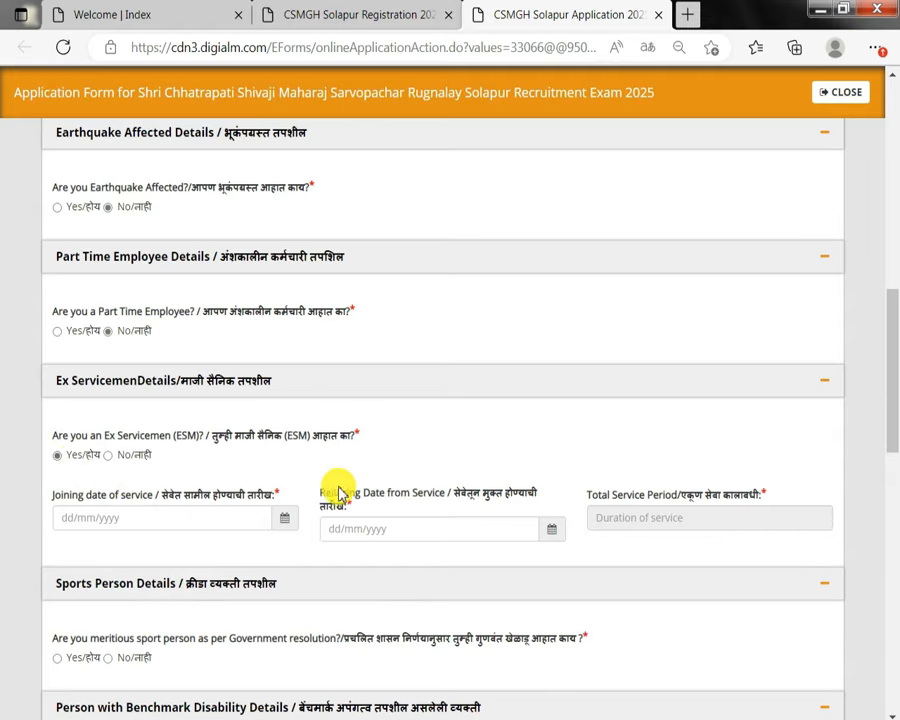
pyautogui.moveTo(349, 492); pyautogui.dragTo(460, 492)
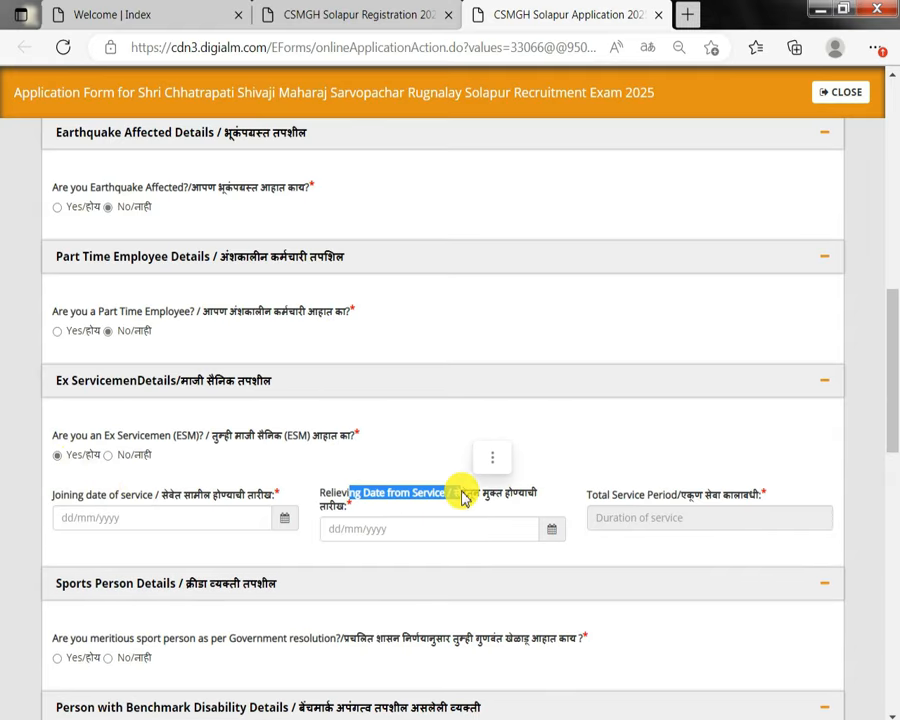
pyautogui.click(127, 458)
# Answer Yes to the meritorious sports person question and choose State Level, Senior State Championship/Inter District Senior Championship, and Gold Medal - 1st
pyautogui.scroll(-1, 126, 456)
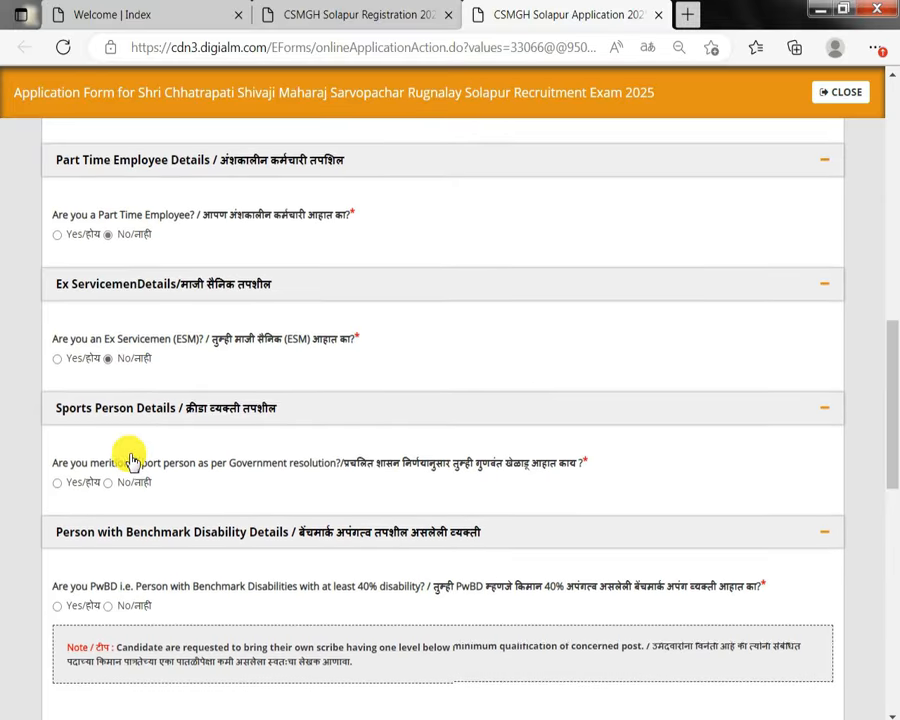
pyautogui.moveTo(128, 460); pyautogui.dragTo(588, 461)
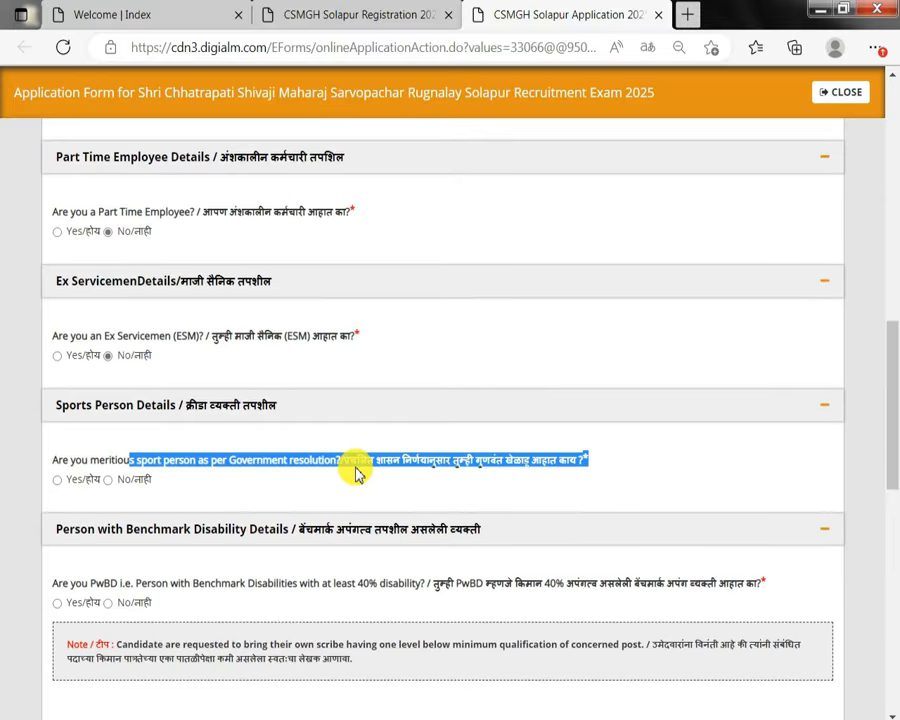
pyautogui.click(66, 482)
pyautogui.click(104, 533)
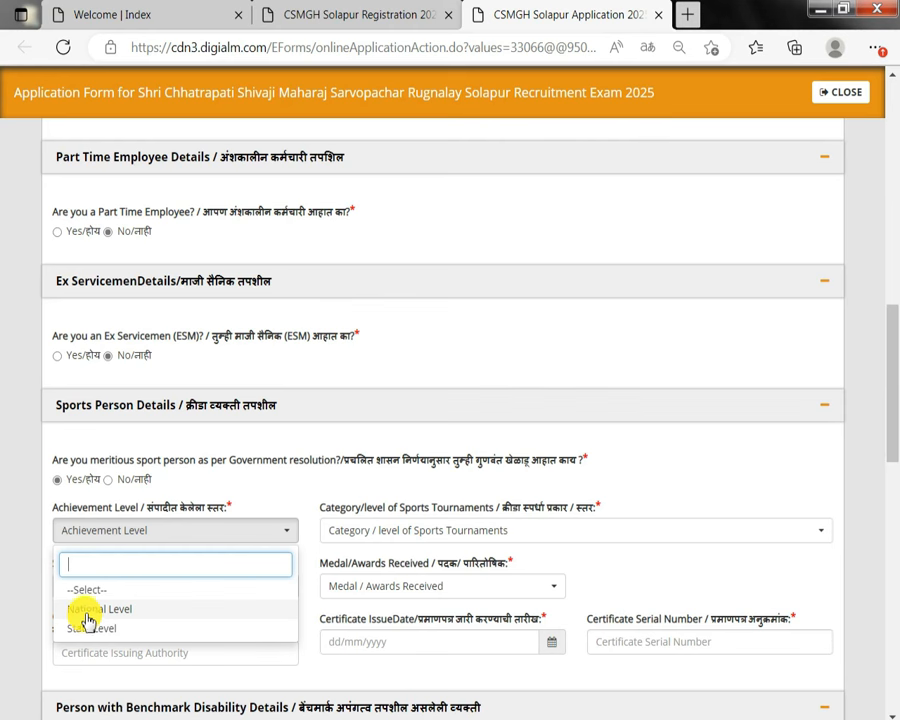
pyautogui.click(96, 627)
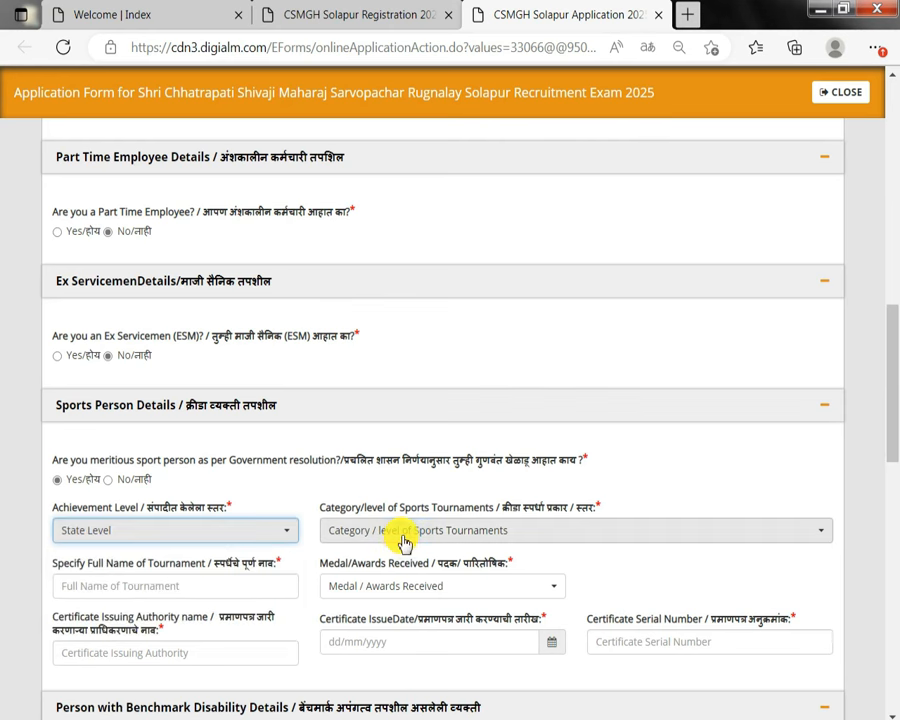
pyautogui.click(401, 540)
pyautogui.click(378, 609)
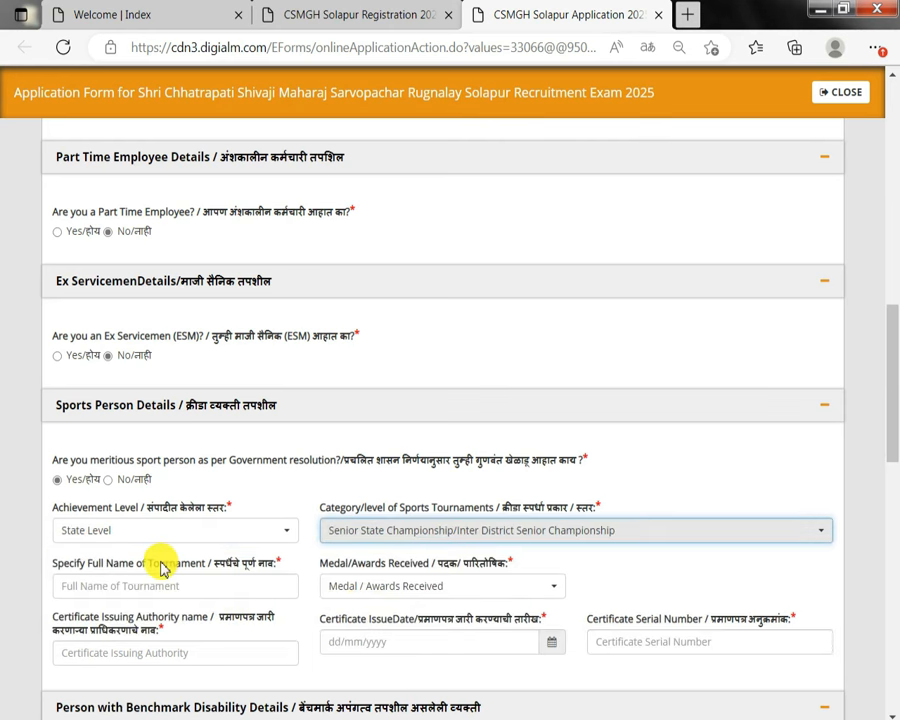
pyautogui.moveTo(163, 564); pyautogui.dragTo(107, 564)
pyautogui.click(480, 586)
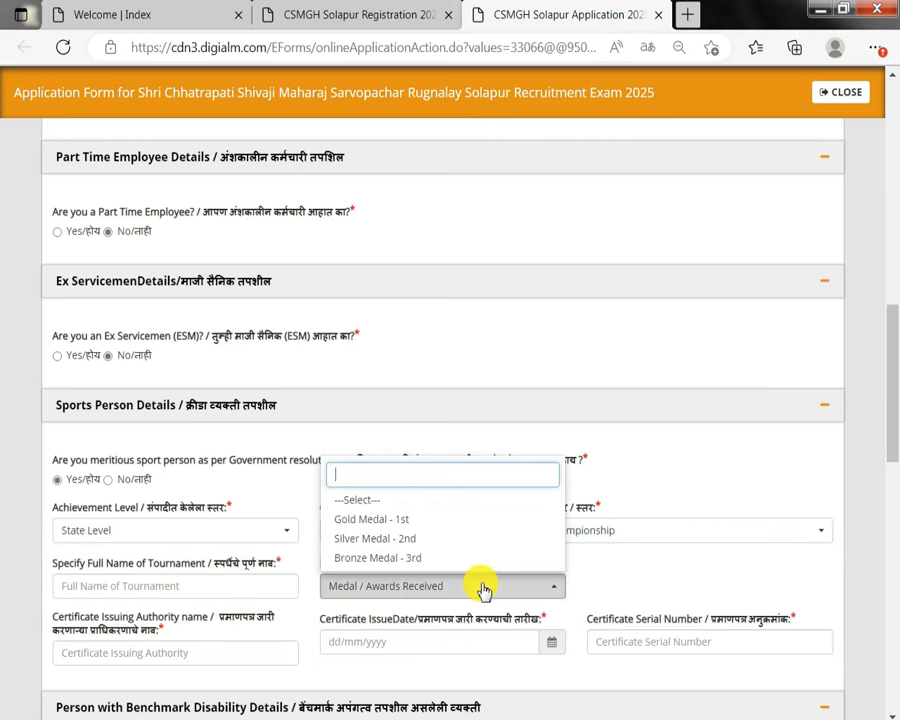
pyautogui.click(403, 521)
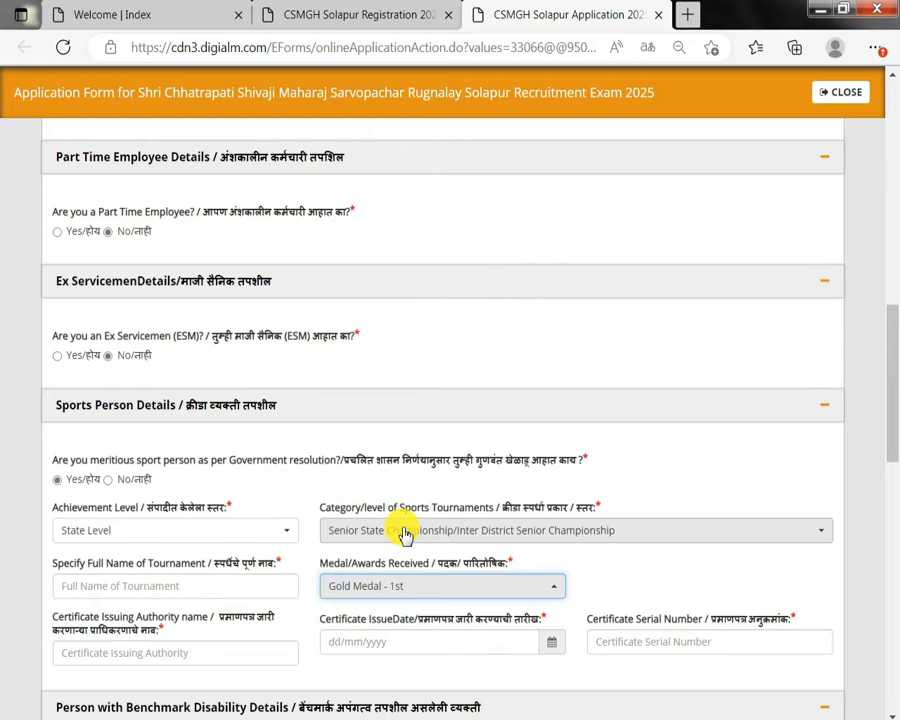
# Check the sports certificate authority, issue date and serial number fields, and set the meritorious sports person answer to No
pyautogui.moveTo(70, 622); pyautogui.dragTo(140, 628)
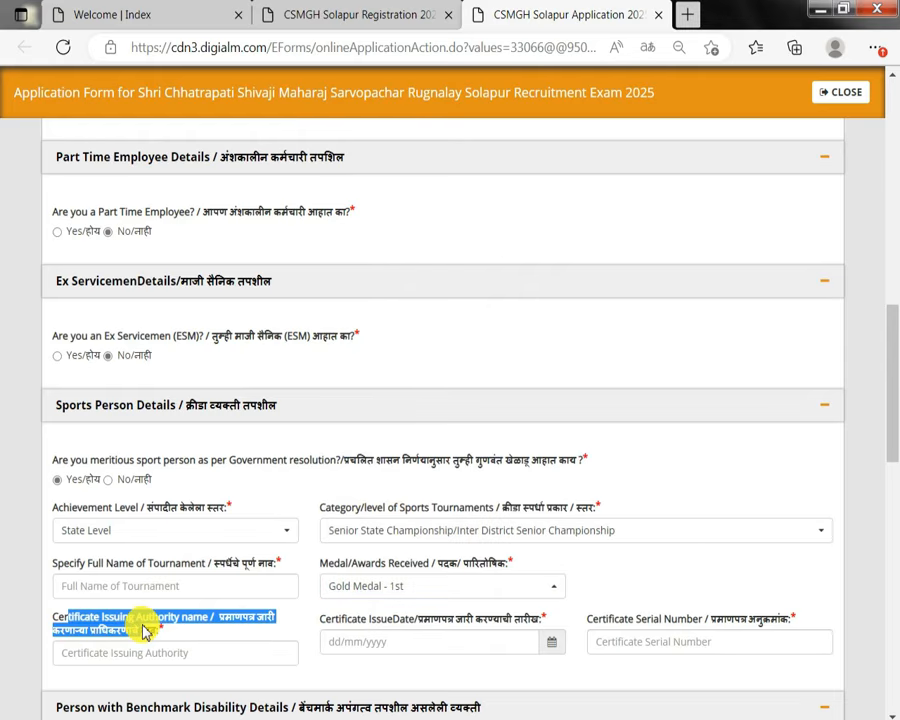
pyautogui.moveTo(386, 624); pyautogui.dragTo(476, 620)
pyautogui.click(674, 634)
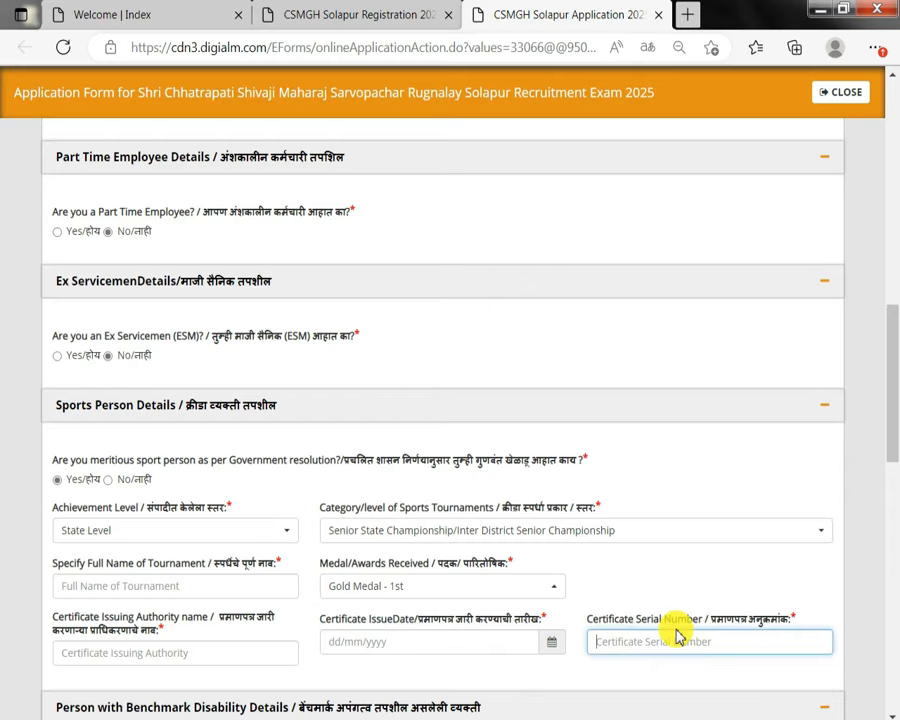
pyautogui.doubleClick(130, 481)
# Check the disability percentage, disability type and wheelchair support fields required for PwBD candidates, and set the PwBD answer to No
pyautogui.scroll(-2, 134, 464)
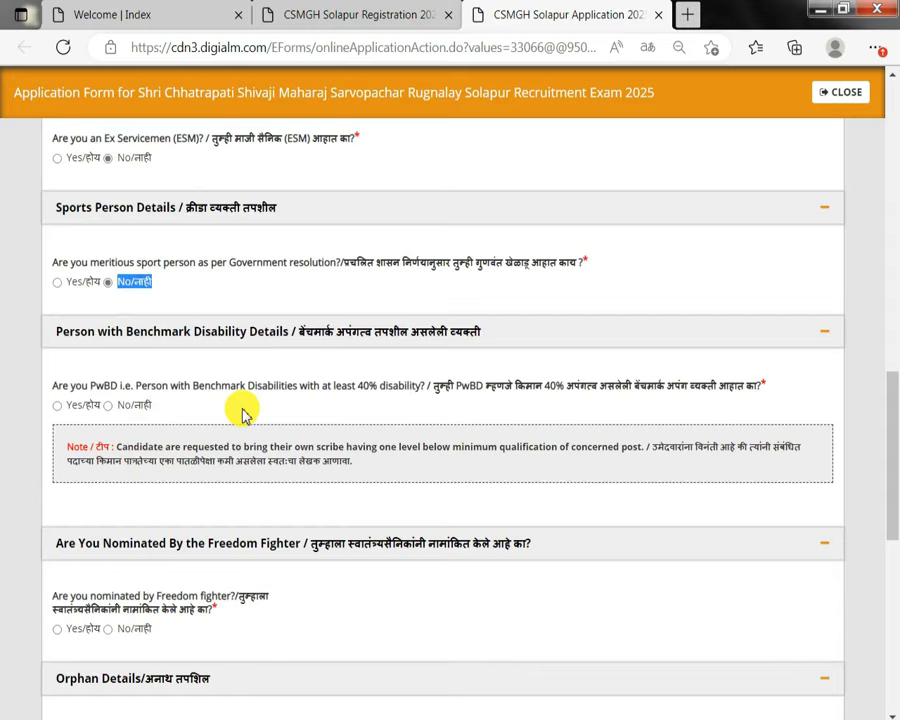
pyautogui.moveTo(230, 386); pyautogui.dragTo(331, 396)
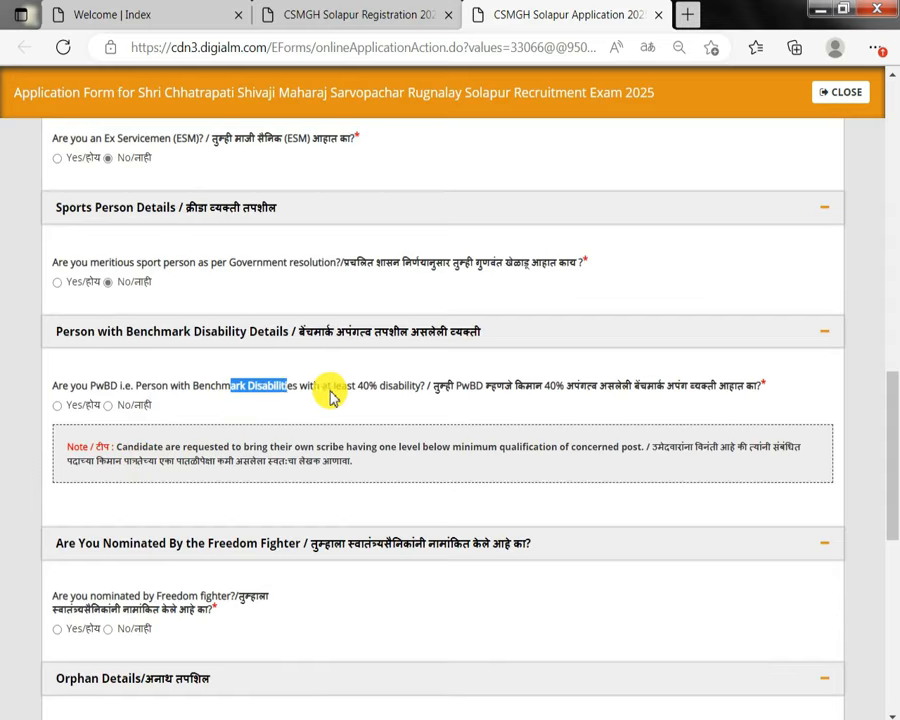
pyautogui.click(64, 406)
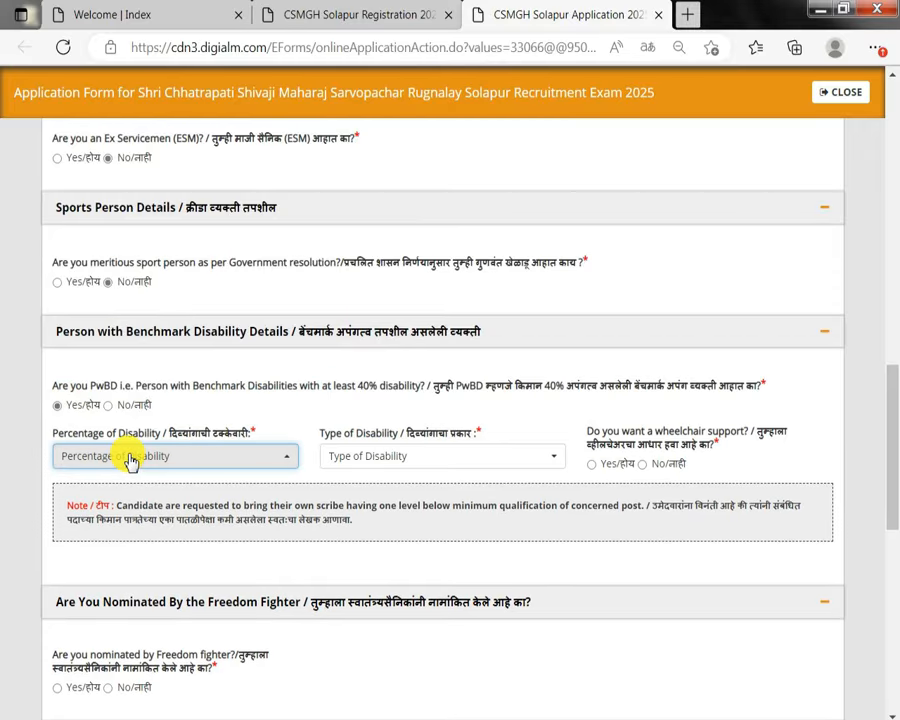
pyautogui.click(129, 456)
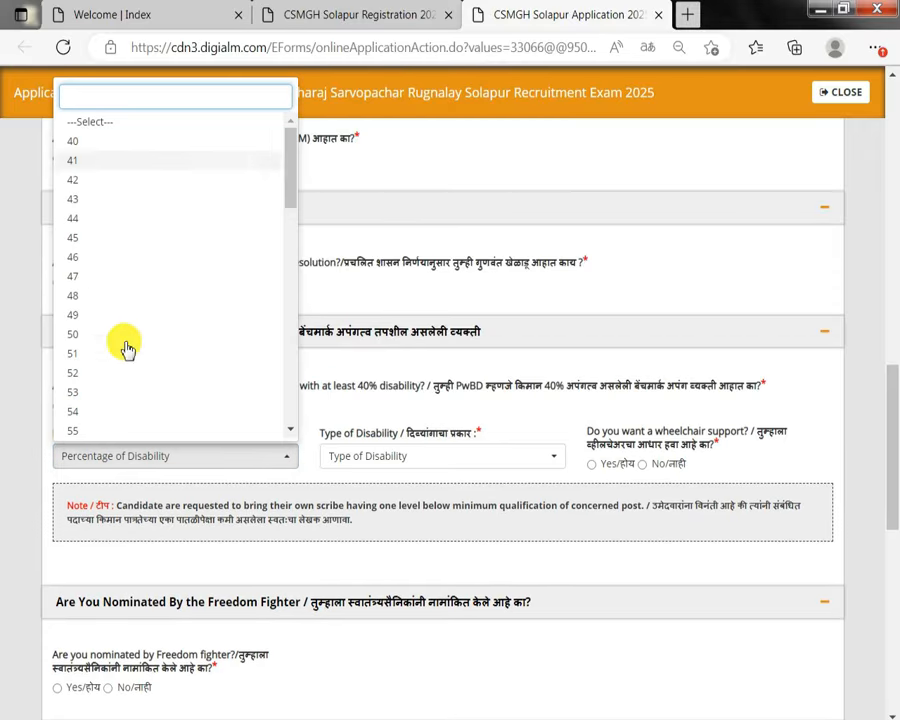
pyautogui.click(410, 462)
pyautogui.click(410, 462)
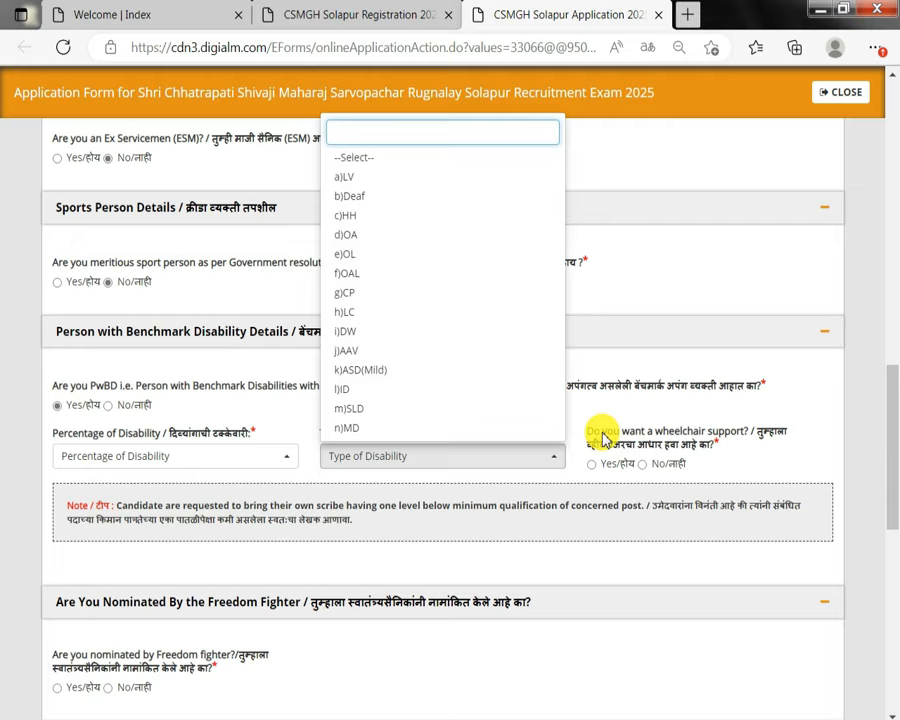
pyautogui.doubleClick(636, 431)
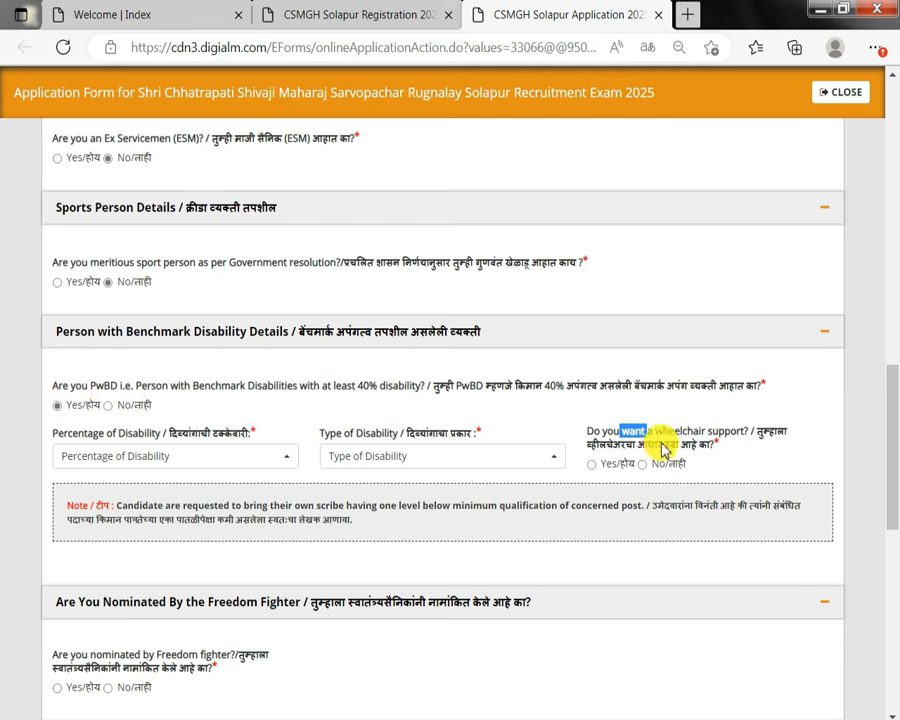
pyautogui.moveTo(662, 436); pyautogui.dragTo(693, 443)
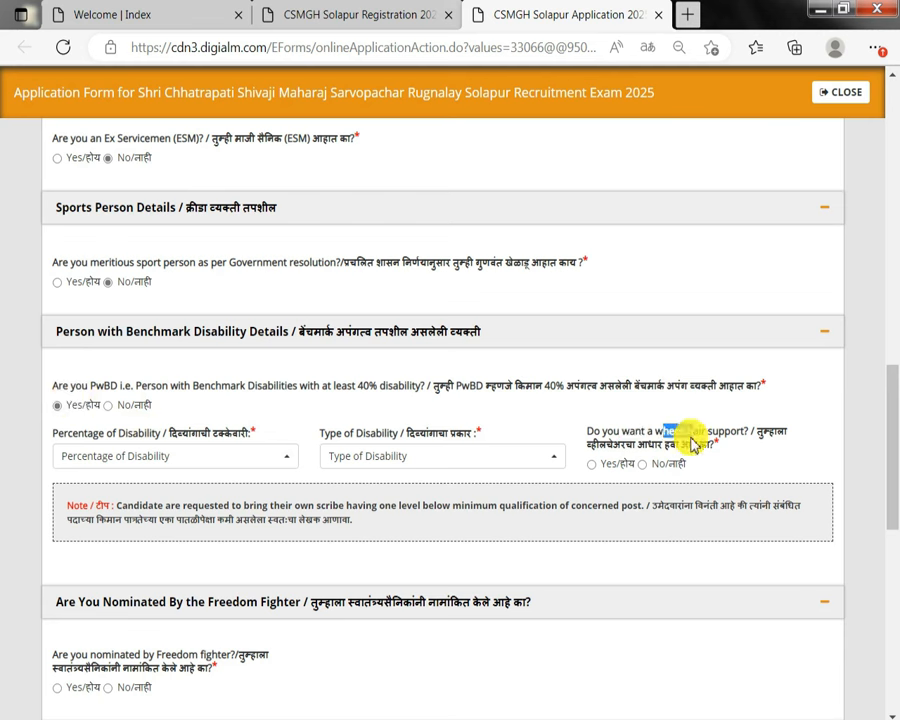
pyautogui.click(602, 468)
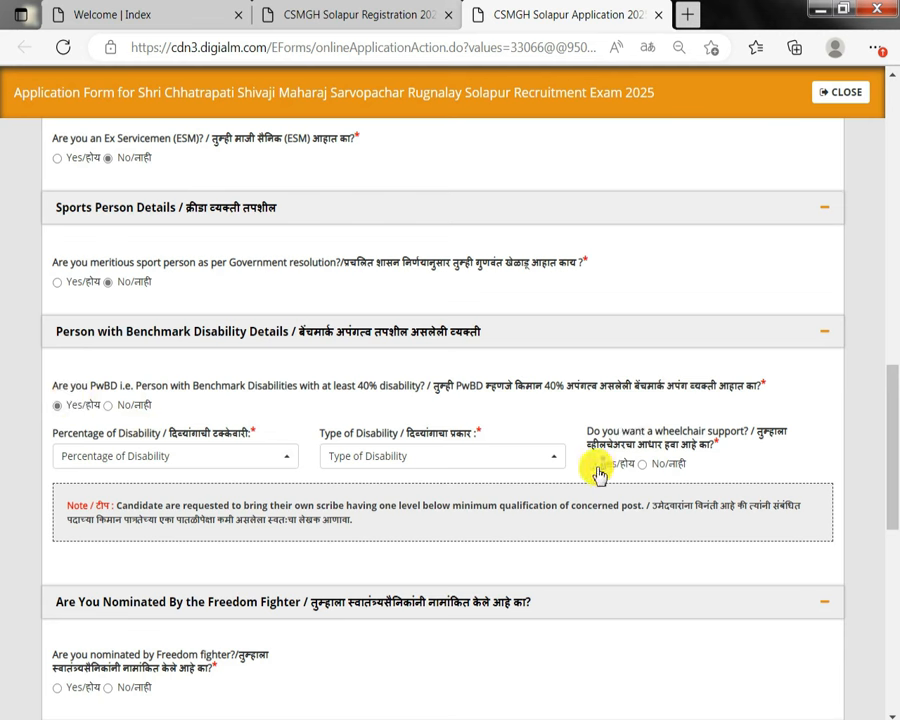
pyautogui.click(595, 466)
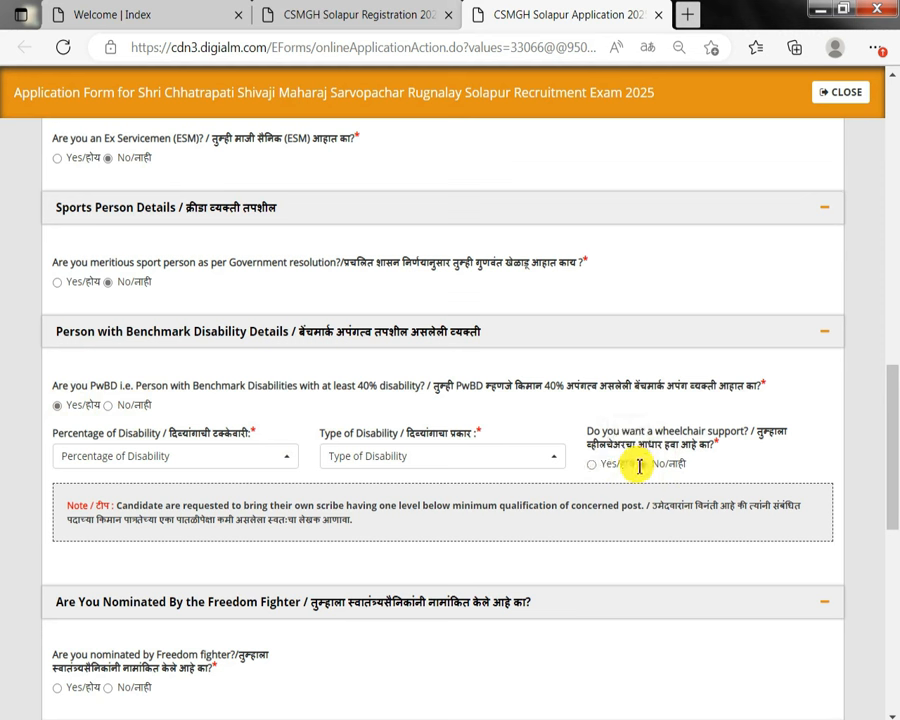
pyautogui.click(109, 406)
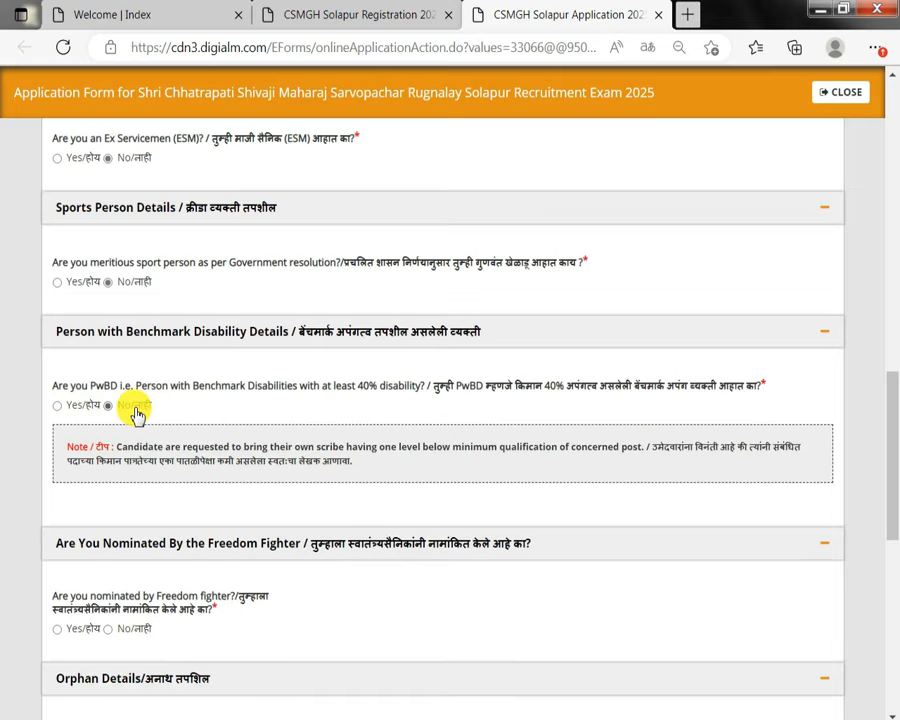
# Check the certificate date and serial number fields required for freedom fighter nominees, and set the Freedom Fighter nomination answer to No
pyautogui.scroll(-1, 137, 413)
pyautogui.moveTo(143, 498); pyautogui.dragTo(199, 499)
pyautogui.click(77, 533)
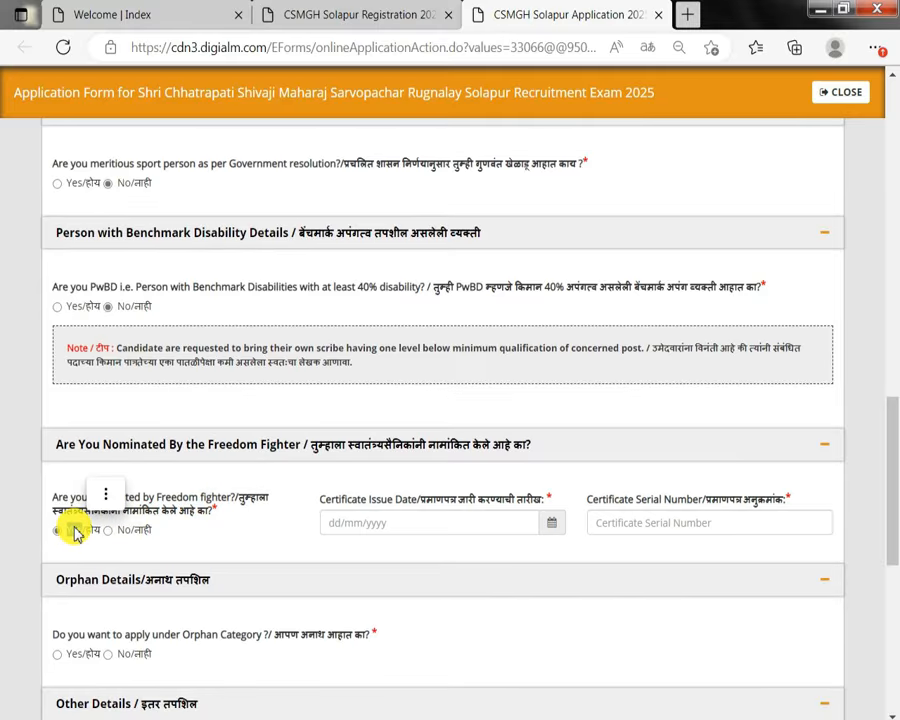
pyautogui.moveTo(344, 505); pyautogui.dragTo(458, 508)
pyautogui.click(458, 508)
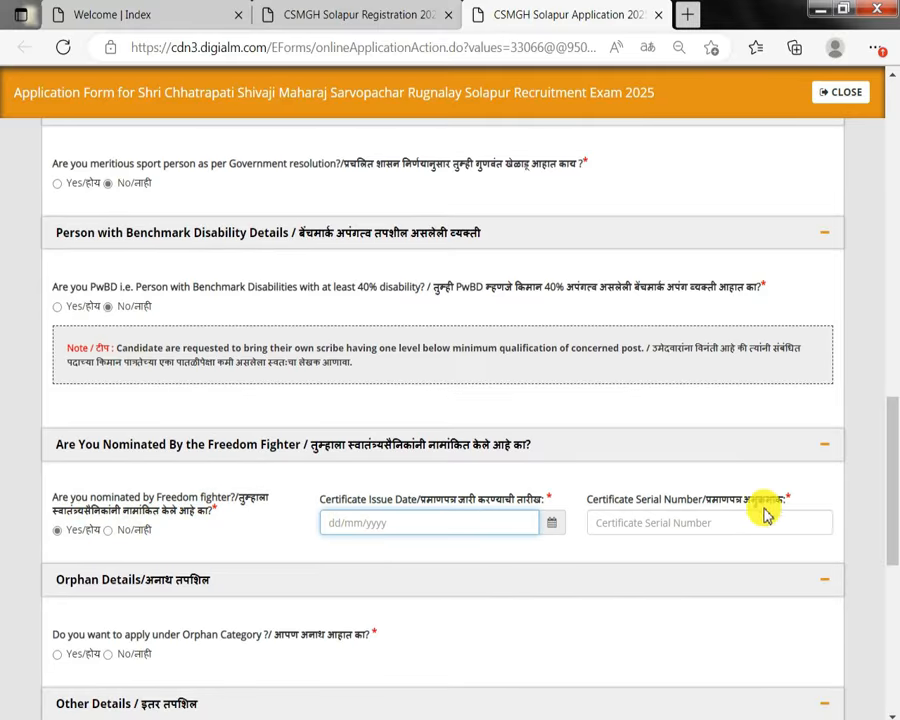
pyautogui.moveTo(667, 499); pyautogui.dragTo(714, 499)
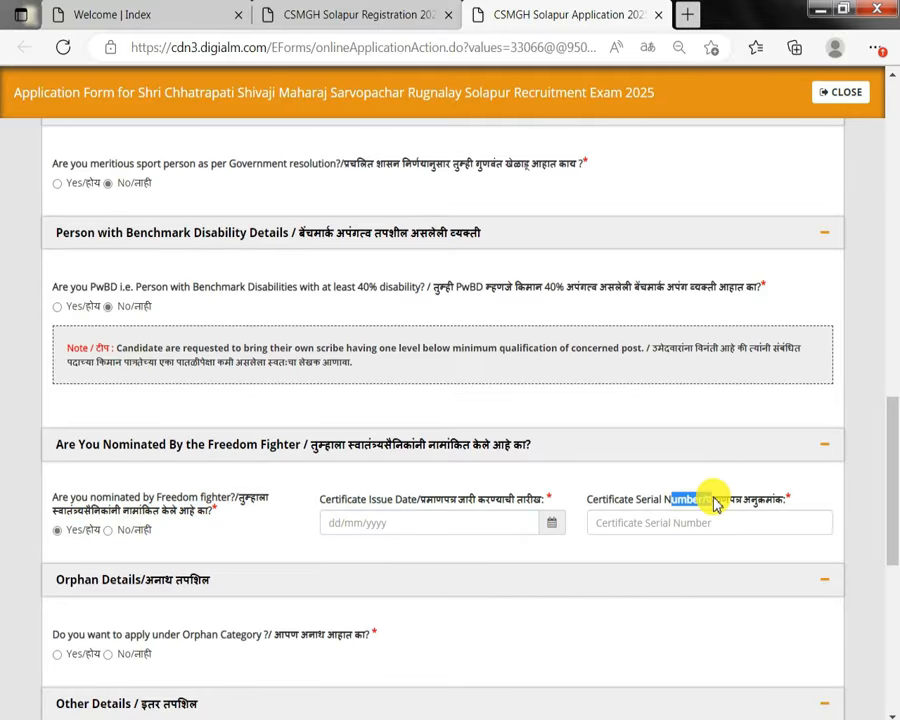
pyautogui.doubleClick(138, 533)
# Check the orphan type and certificate fields required for orphan candidates, and set the Orphan Category answer to No
pyautogui.scroll(-1, 147, 520)
pyautogui.doubleClick(351, 519)
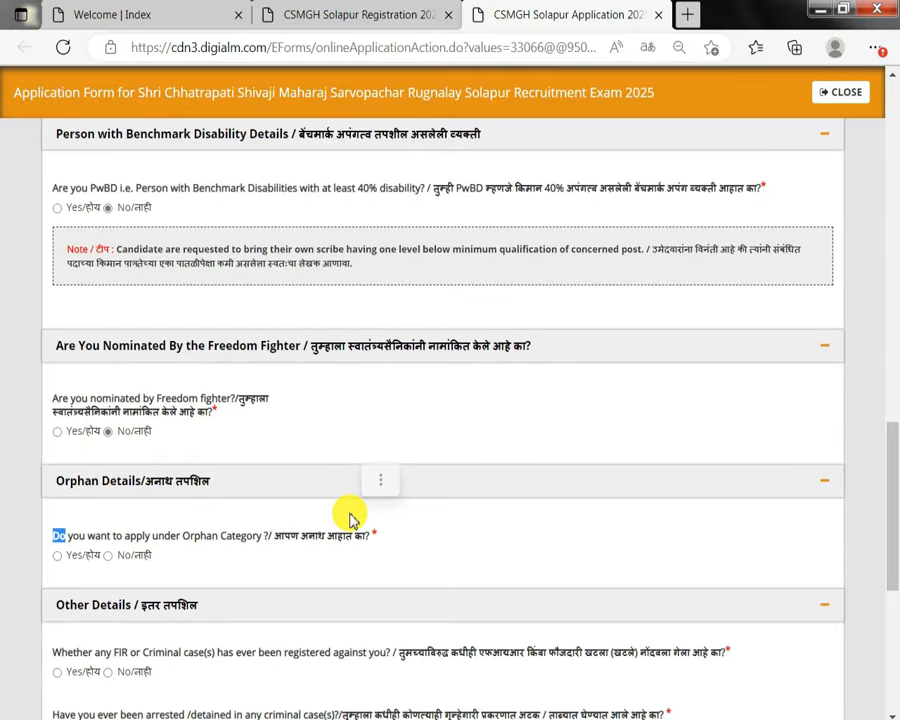
pyautogui.doubleClick(66, 557)
pyautogui.click(97, 605)
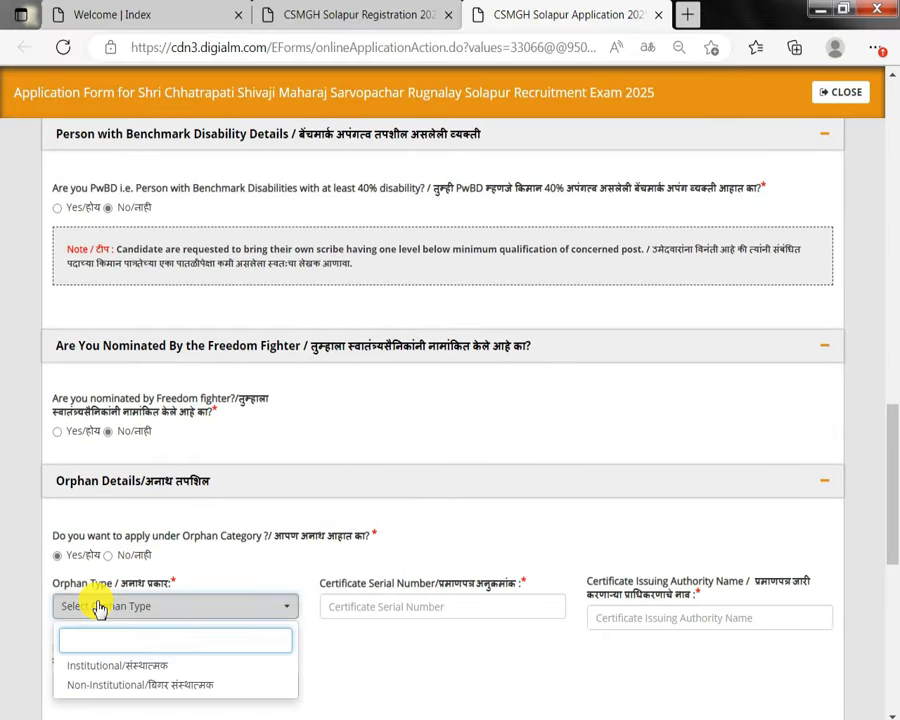
pyautogui.click(99, 606)
pyautogui.moveTo(379, 583); pyautogui.dragTo(458, 586)
pyautogui.moveTo(621, 596); pyautogui.dragTo(660, 581)
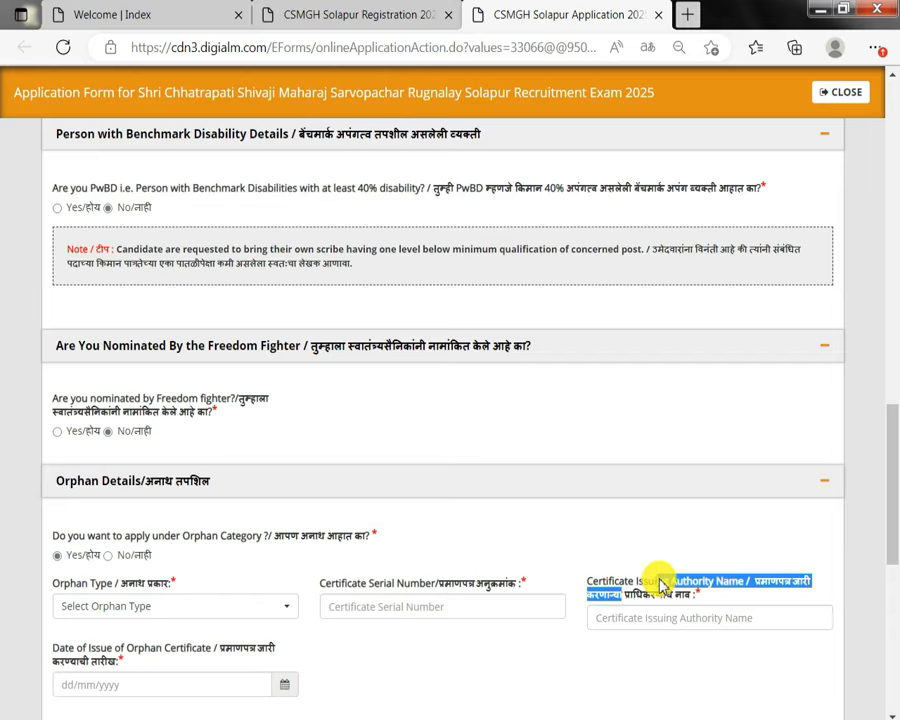
pyautogui.moveTo(128, 650); pyautogui.dragTo(333, 646)
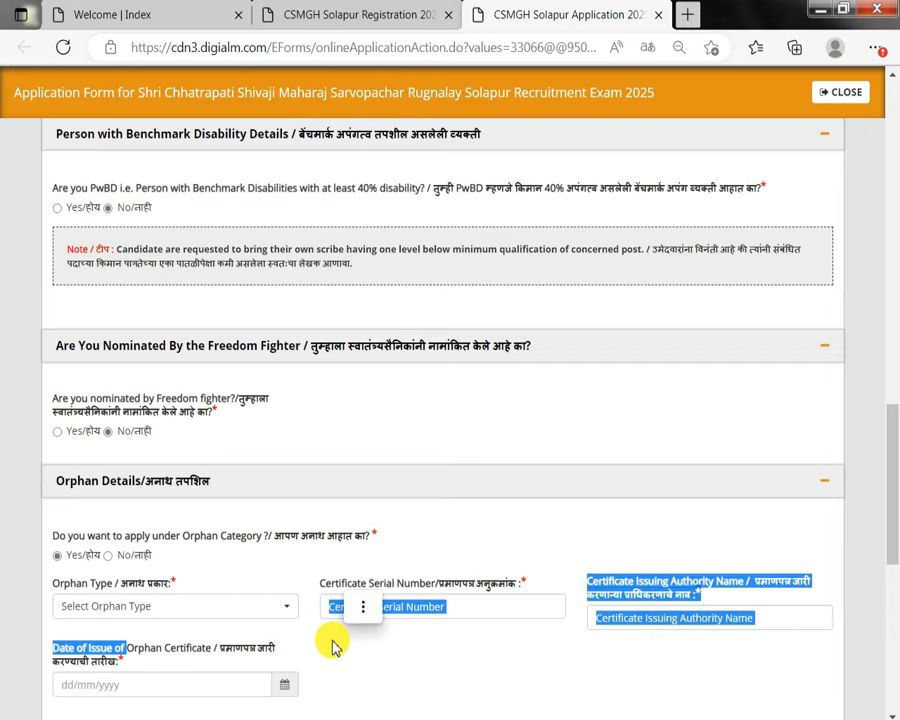
pyautogui.click(121, 555)
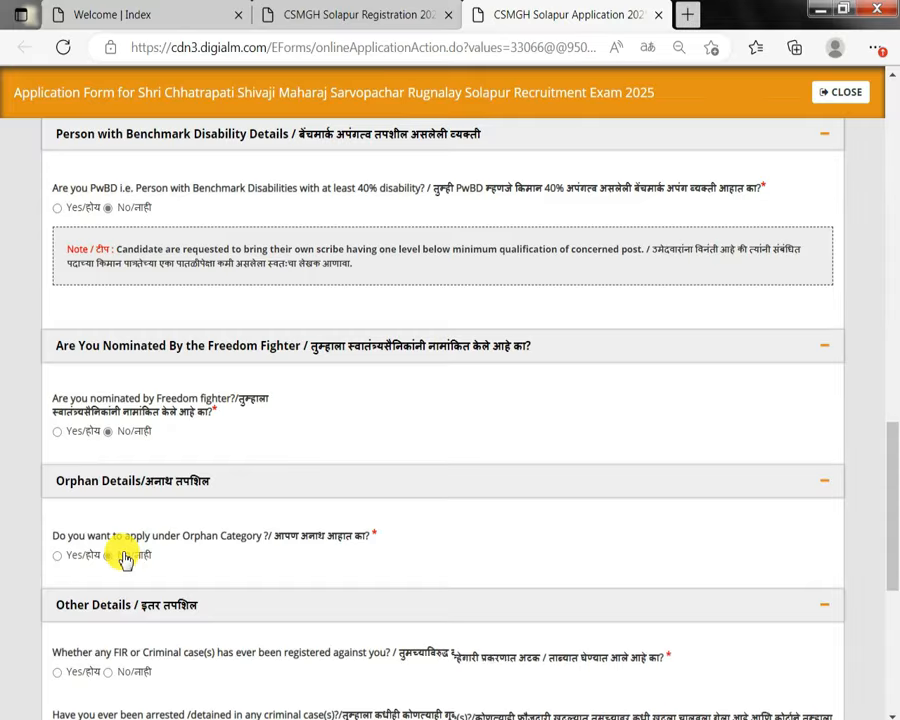
# Check the FIR fields required for candidates with registered criminal cases, and set the FIR or Criminal Case answer to No
pyautogui.scroll(-2, 122, 560)
pyautogui.moveTo(143, 455); pyautogui.dragTo(280, 463)
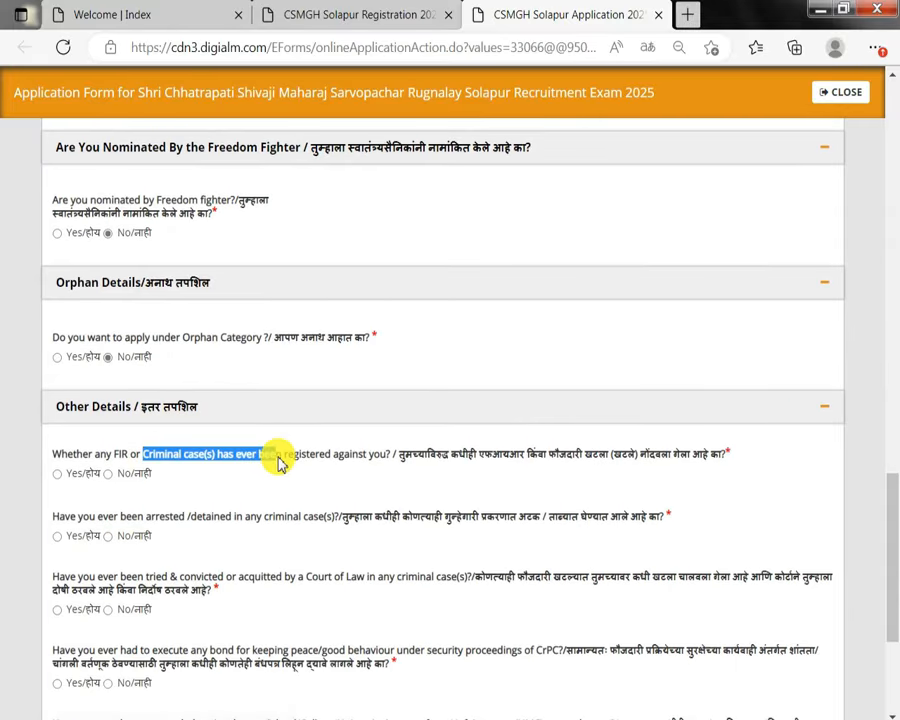
pyautogui.click(60, 475)
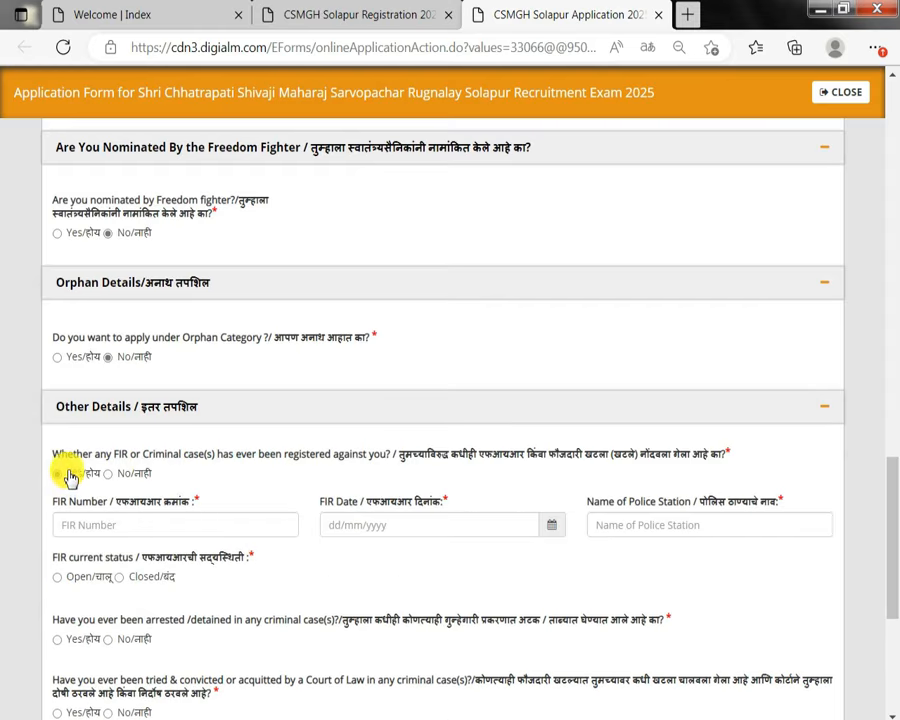
pyautogui.click(148, 476)
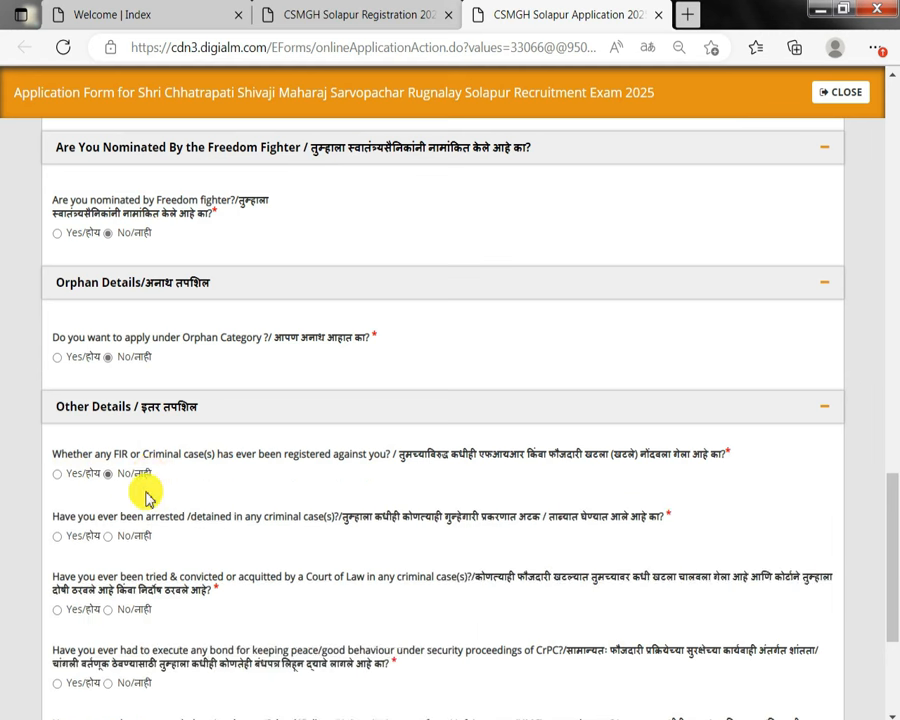
# Answer No to all remaining Other Details questions, from arrest or detention to pending enquiries, and save the additional details
pyautogui.scroll(-2, 135, 521)
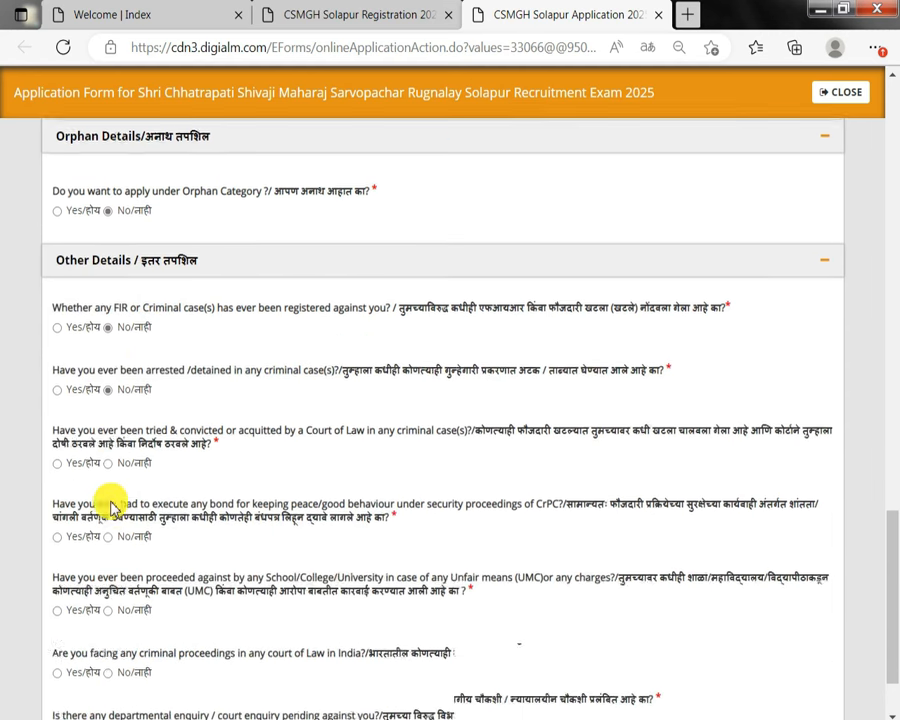
pyautogui.click(135, 413)
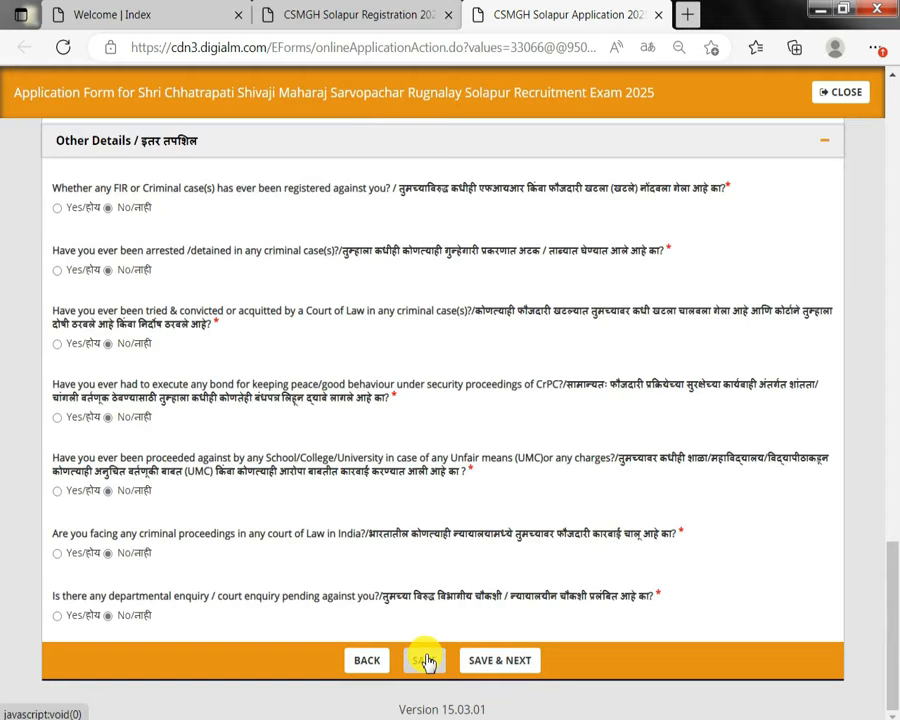
pyautogui.click(424, 660)
pyautogui.moveTo(294, 119); pyautogui.dragTo(352, 121)
pyautogui.click(605, 150)
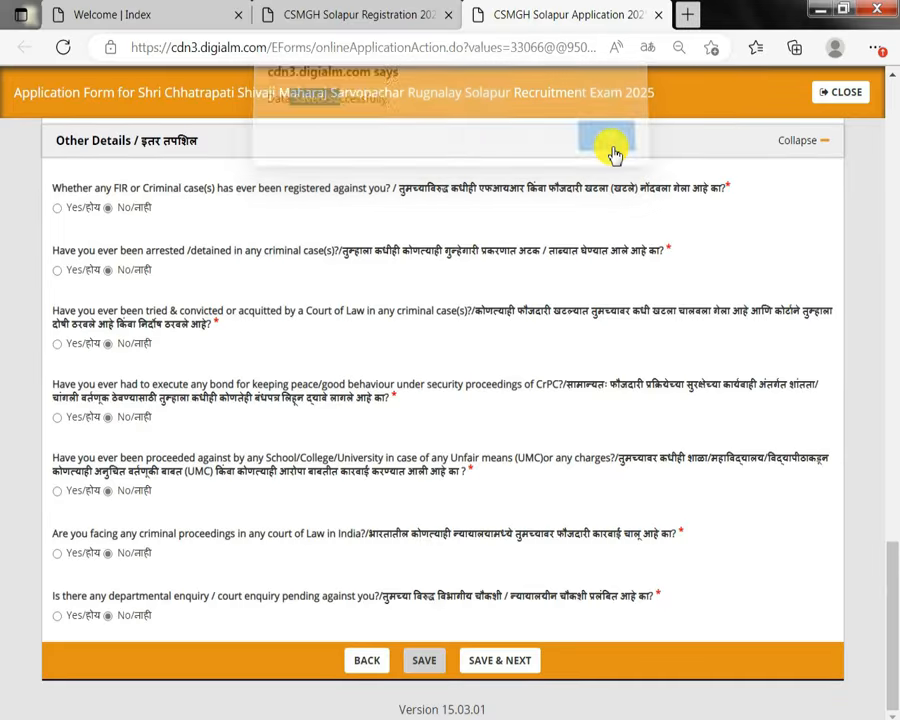
# Save the additional details and proceed to the correspondence and permanent address fields of Communication Details
pyautogui.click(496, 660)
pyautogui.click(604, 147)
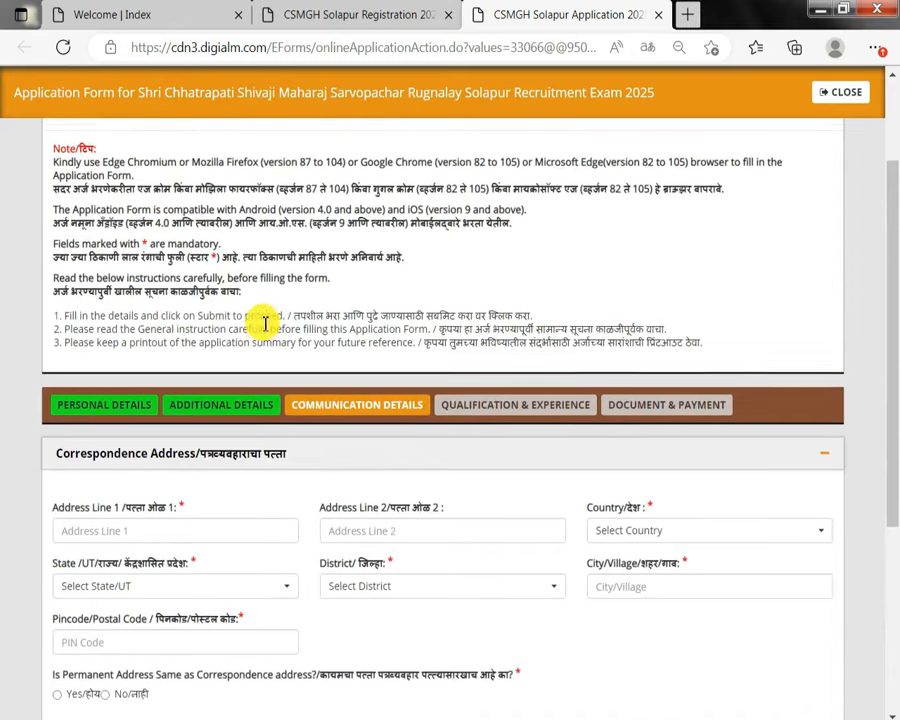
pyautogui.scroll(-2, 265, 323)
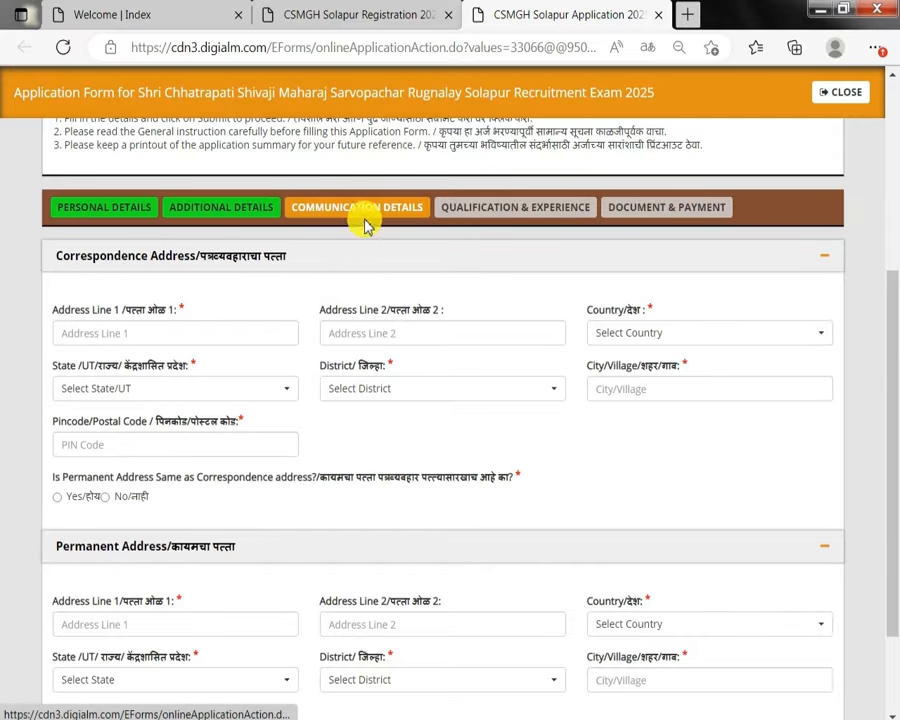
# Go through the correspondence address lines, set the country to India and the state to Maharashtra
pyautogui.moveTo(92, 311); pyautogui.dragTo(128, 318)
pyautogui.click(124, 332)
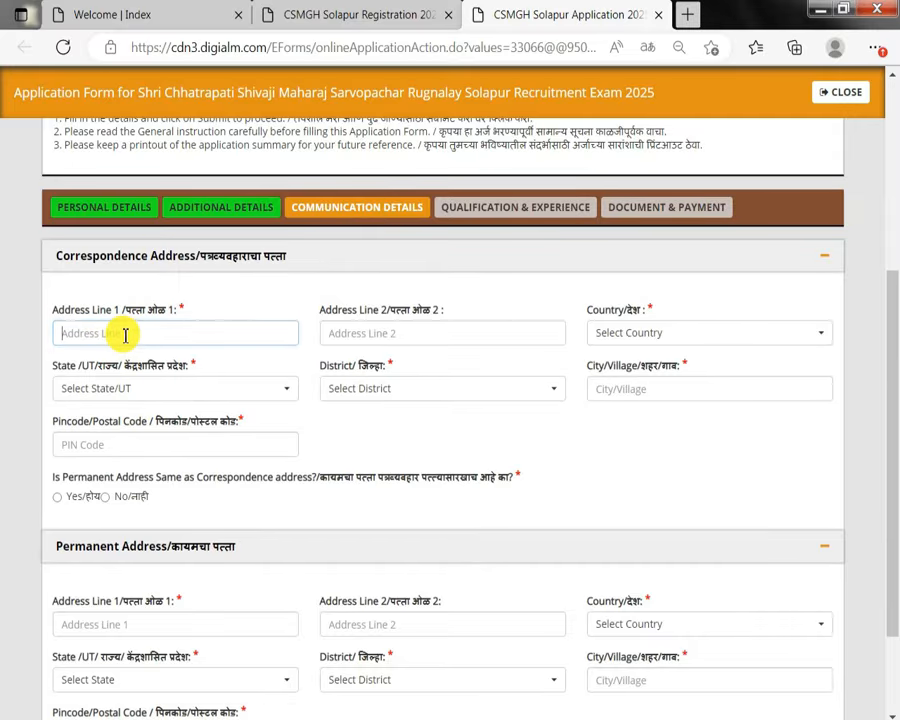
pyautogui.moveTo(400, 296); pyautogui.dragTo(420, 320)
pyautogui.click(429, 332)
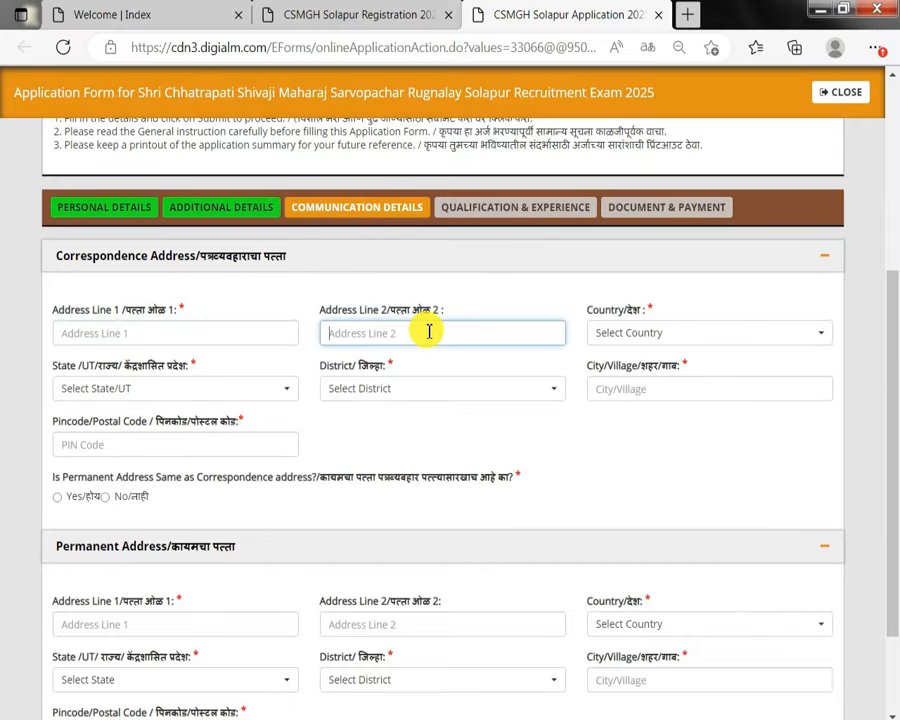
pyautogui.click(617, 336)
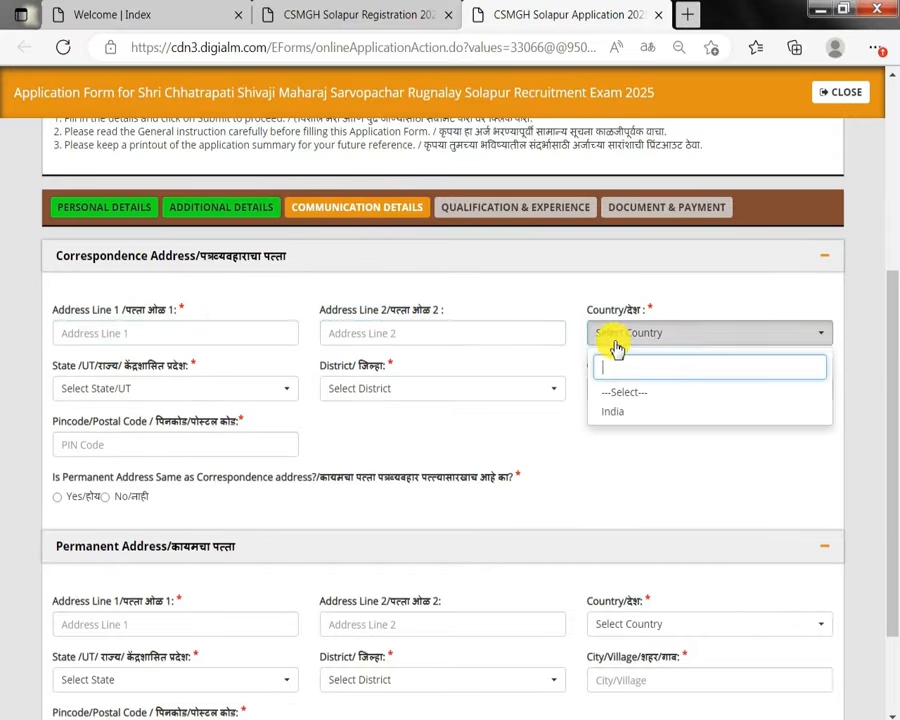
pyautogui.click(138, 392)
pyautogui.click(142, 391)
pyautogui.scroll(-2, 141, 640)
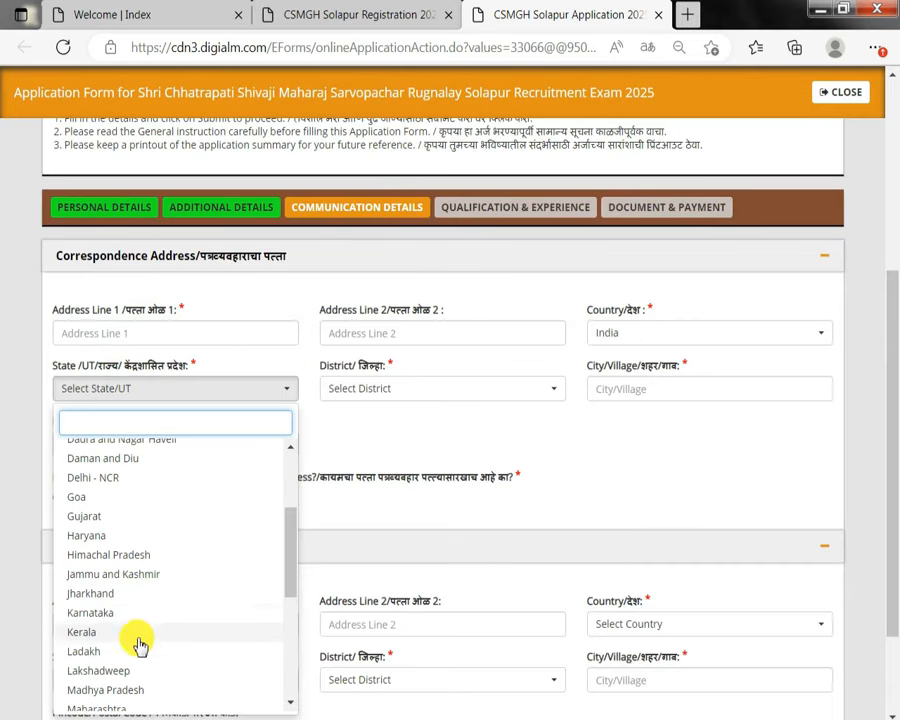
# Set the correspondence address district to Sangli and go on to the city and pincode fields
pyautogui.click(407, 388)
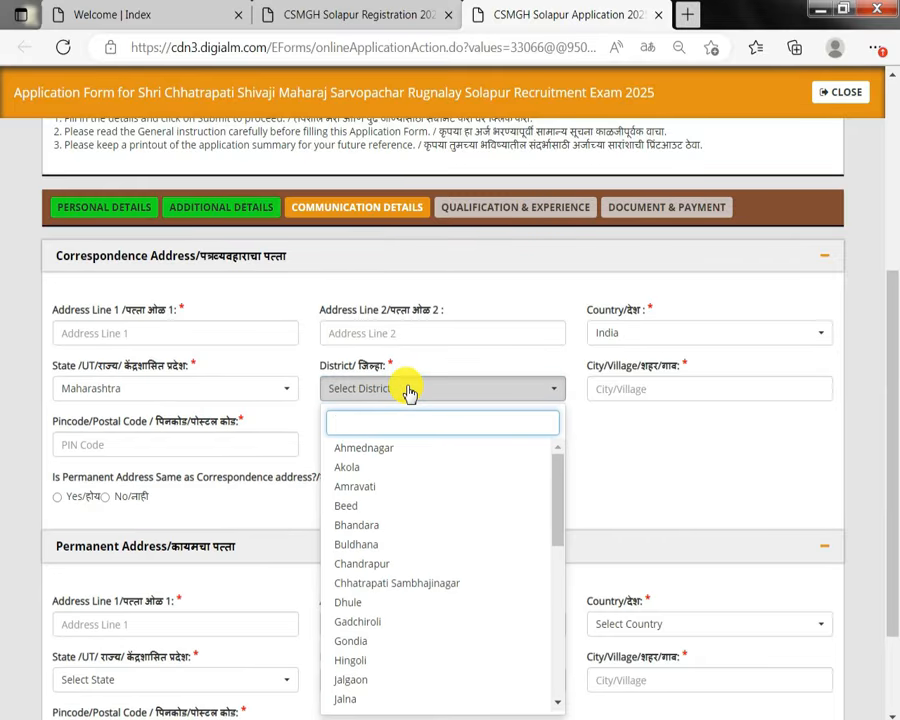
pyautogui.write('SA')
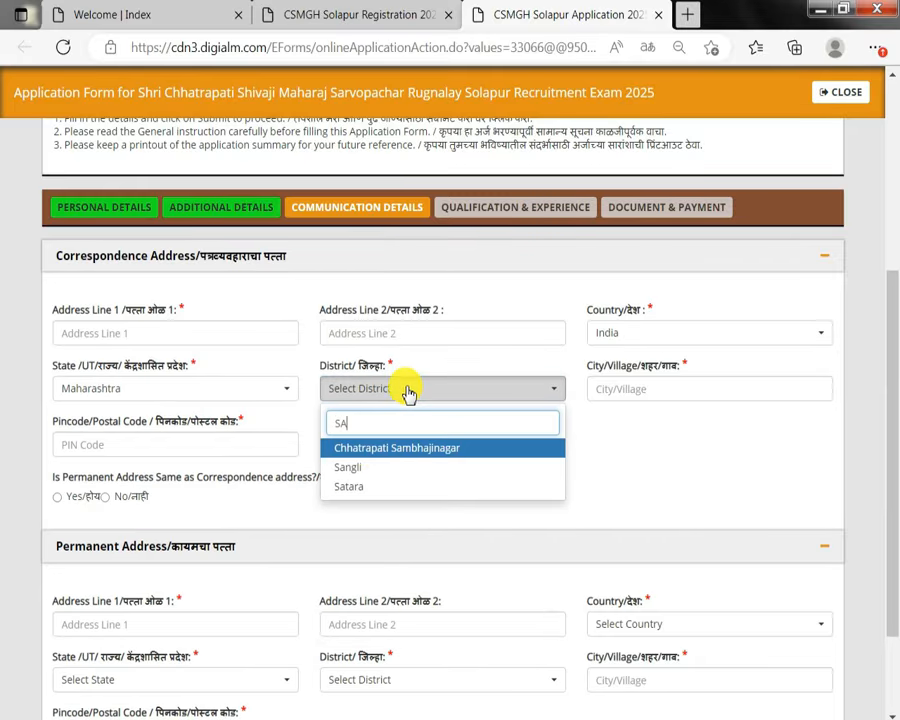
pyautogui.click(668, 383)
pyautogui.click(211, 445)
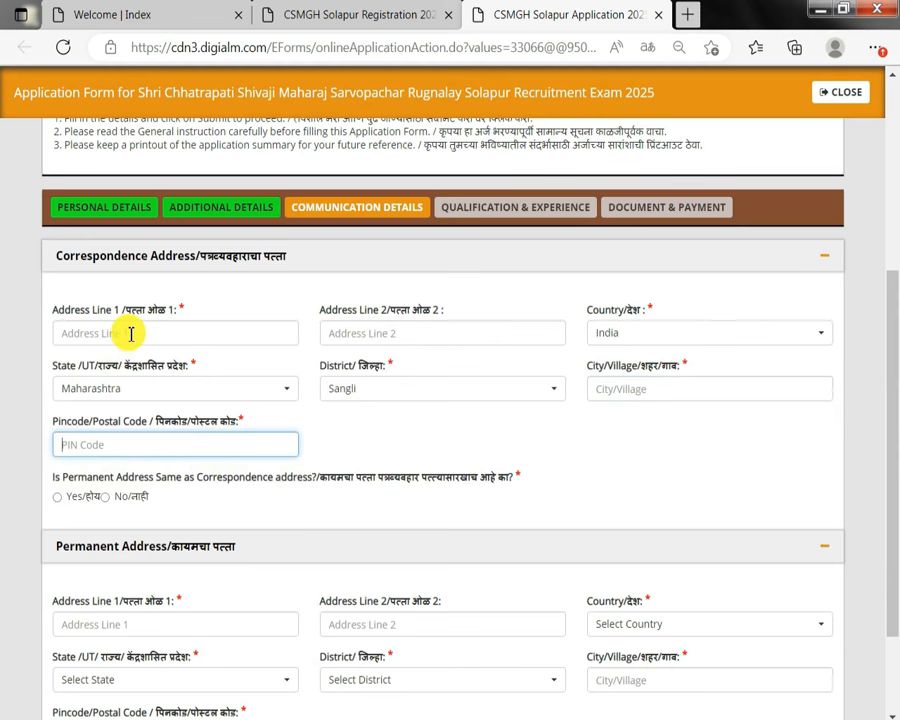
# Mark the permanent address as same as the correspondence address, and save the communication details to proceed to Qualification & Experience
pyautogui.click(80, 500)
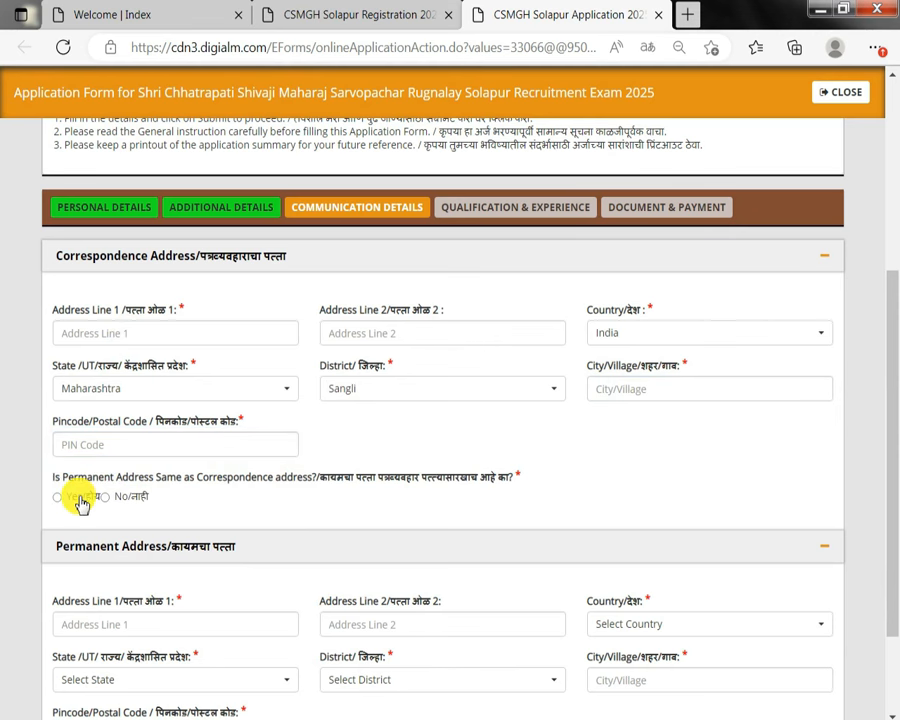
pyautogui.scroll(-1, 82, 498)
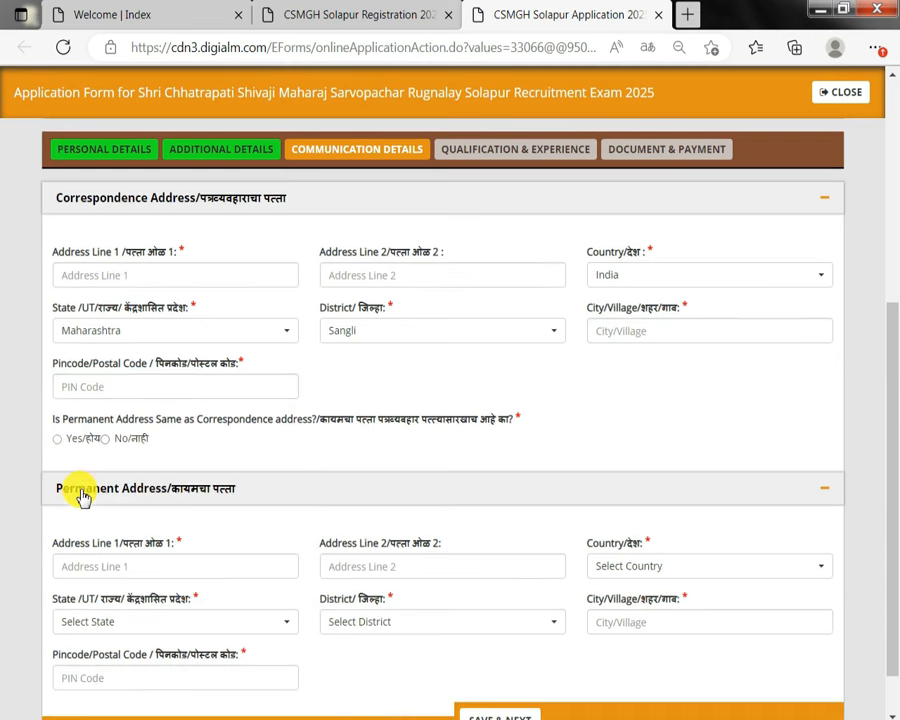
pyautogui.click(58, 400)
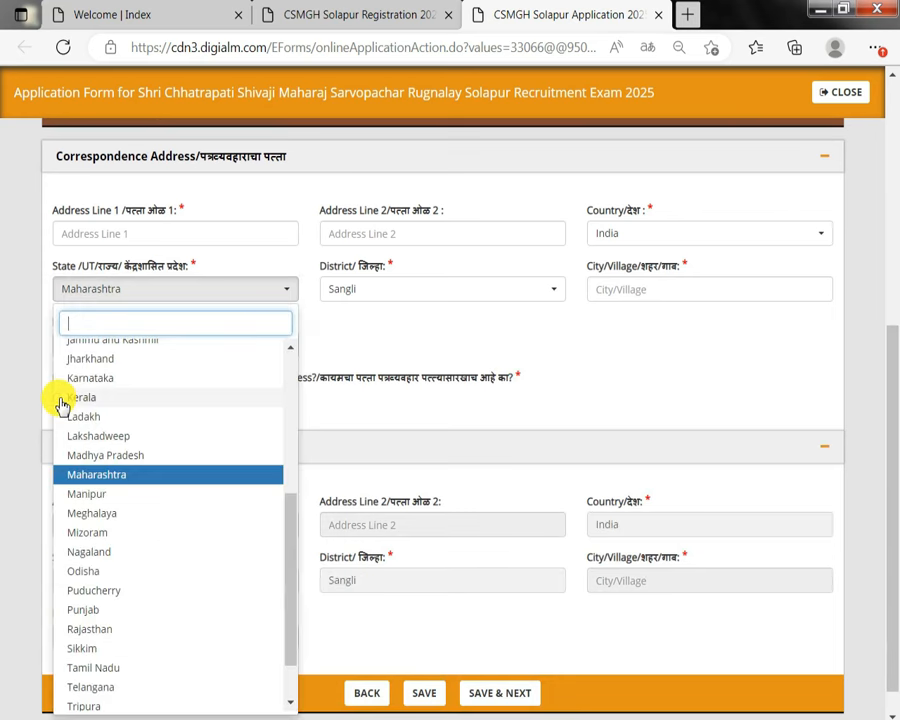
pyautogui.click(386, 480)
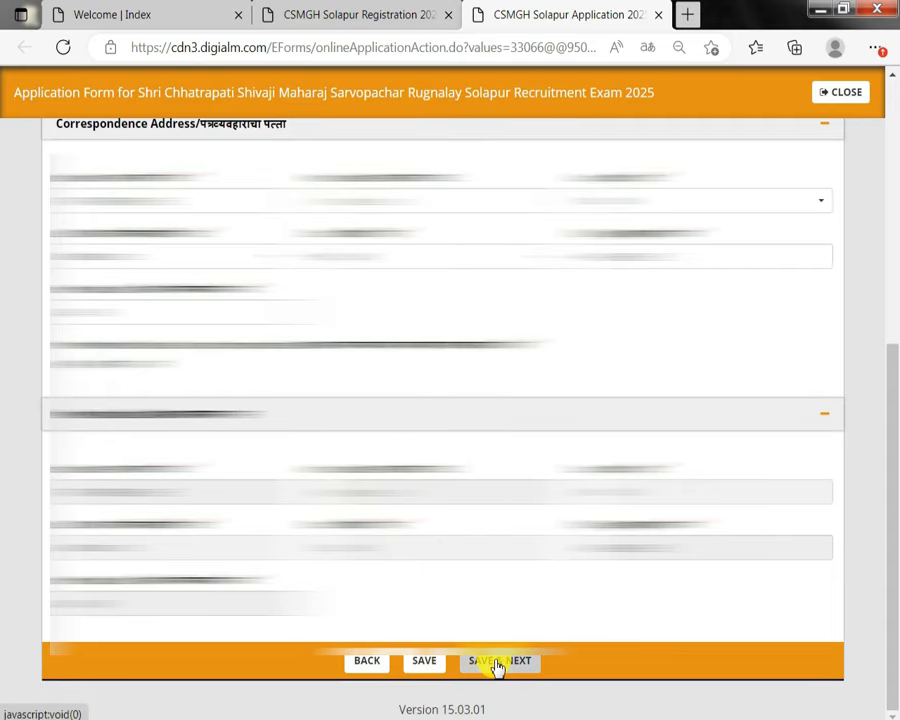
pyautogui.click(497, 661)
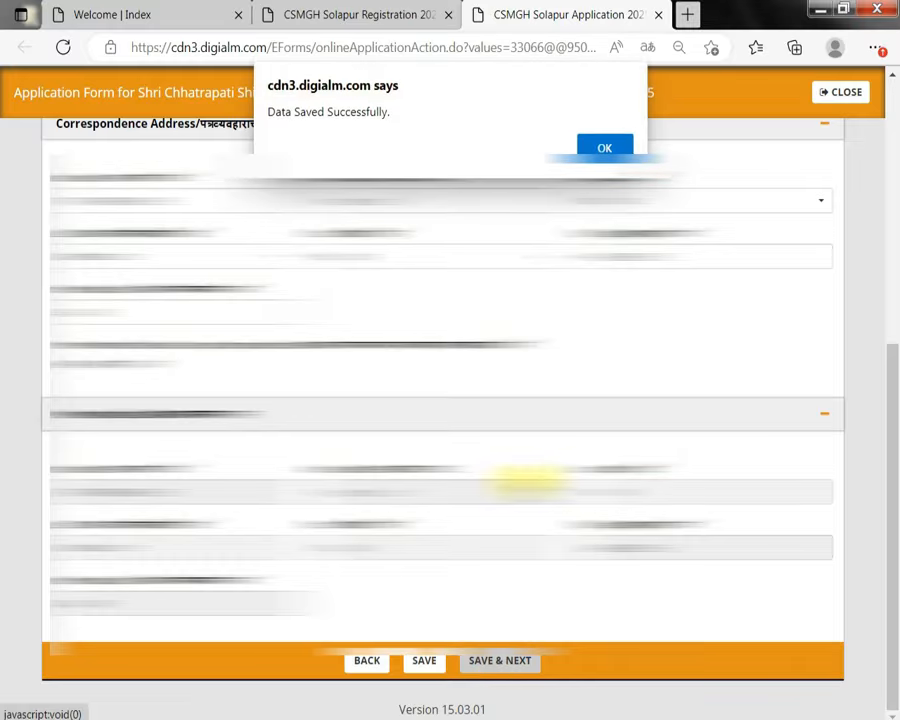
pyautogui.click(606, 149)
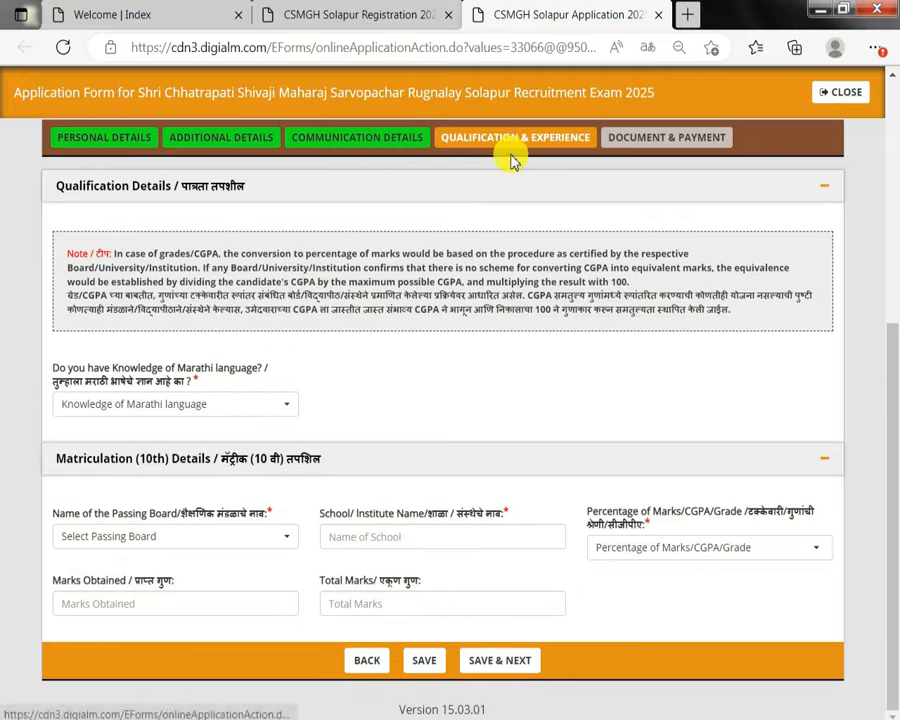
# Answer Yes to the question about knowledge of the Marathi language in Qualification Details
pyautogui.moveTo(87, 370); pyautogui.dragTo(135, 380)
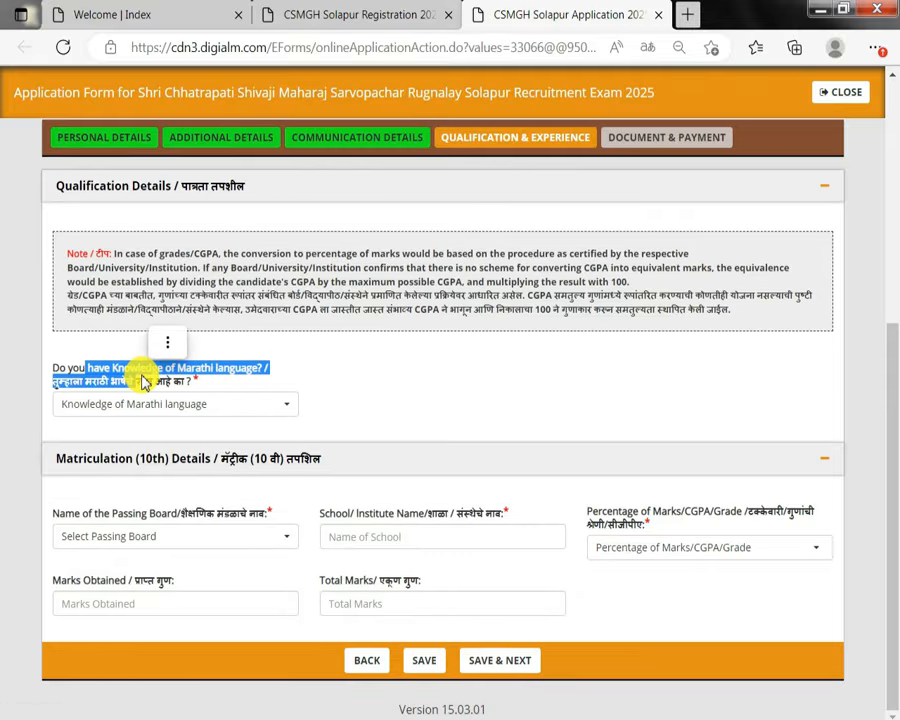
pyautogui.click(170, 405)
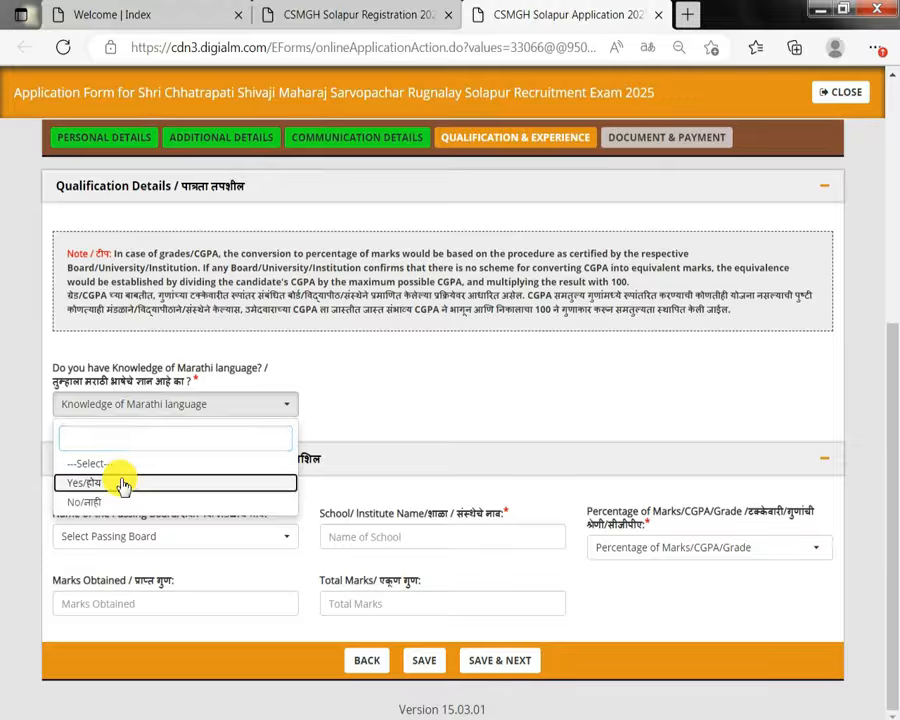
pyautogui.click(126, 480)
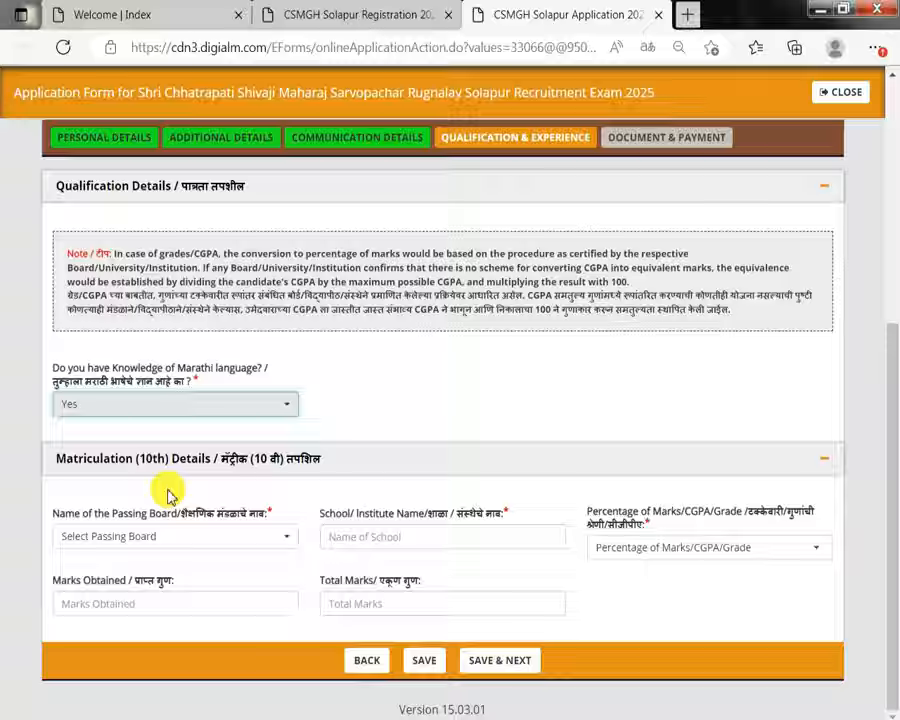
# Set the 10th passing board to Maharashtra State Board and the marks type to Percentage, and check the required marks fields
pyautogui.click(224, 545)
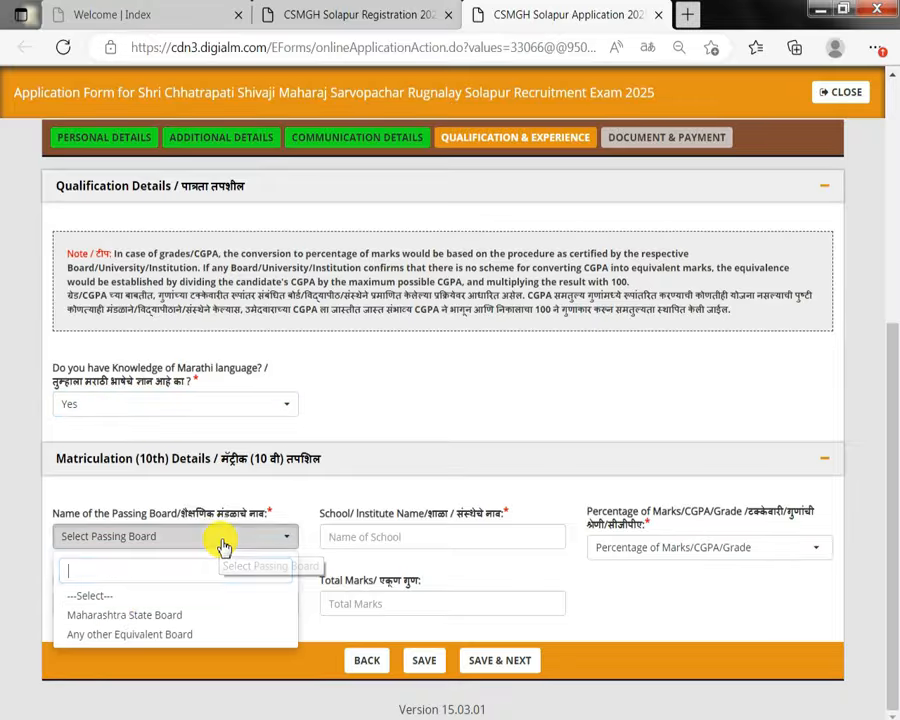
pyautogui.click(119, 615)
pyautogui.click(645, 547)
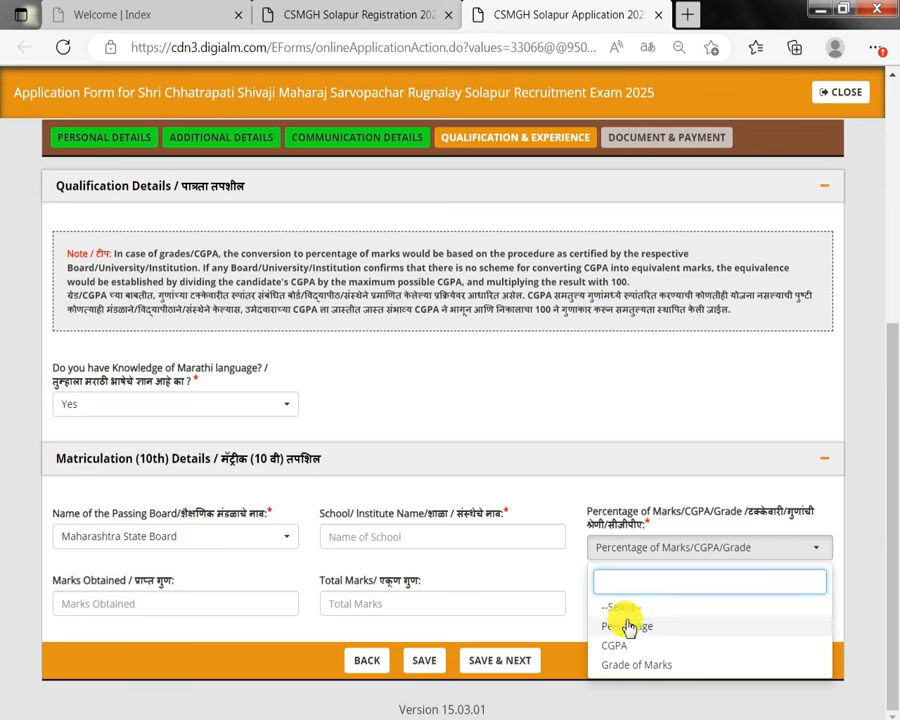
pyautogui.click(610, 627)
pyautogui.click(137, 600)
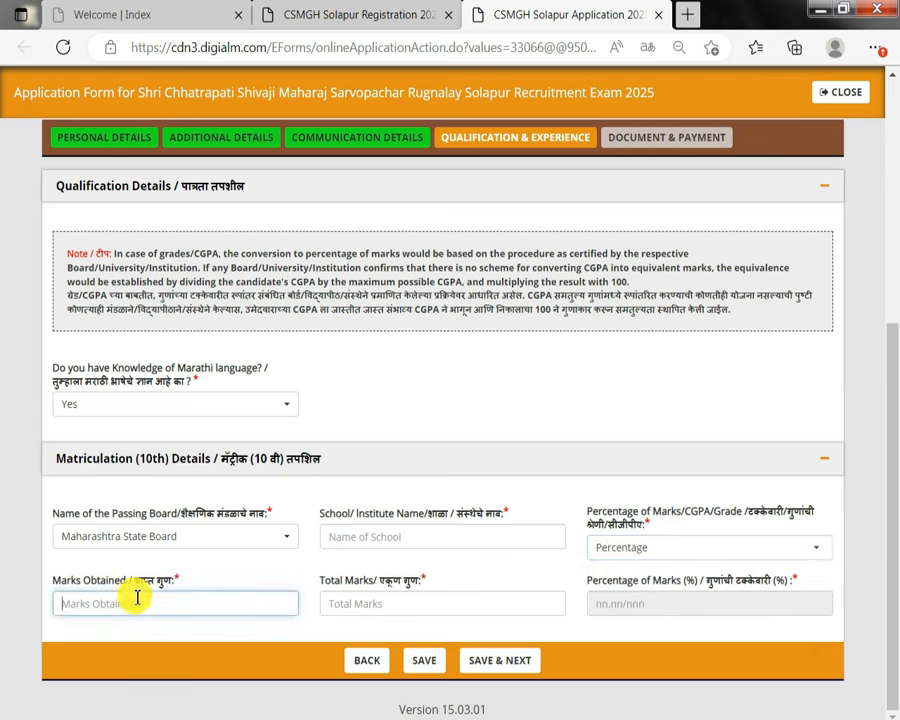
pyautogui.moveTo(90, 582); pyautogui.dragTo(145, 583)
pyautogui.moveTo(402, 583); pyautogui.dragTo(424, 595)
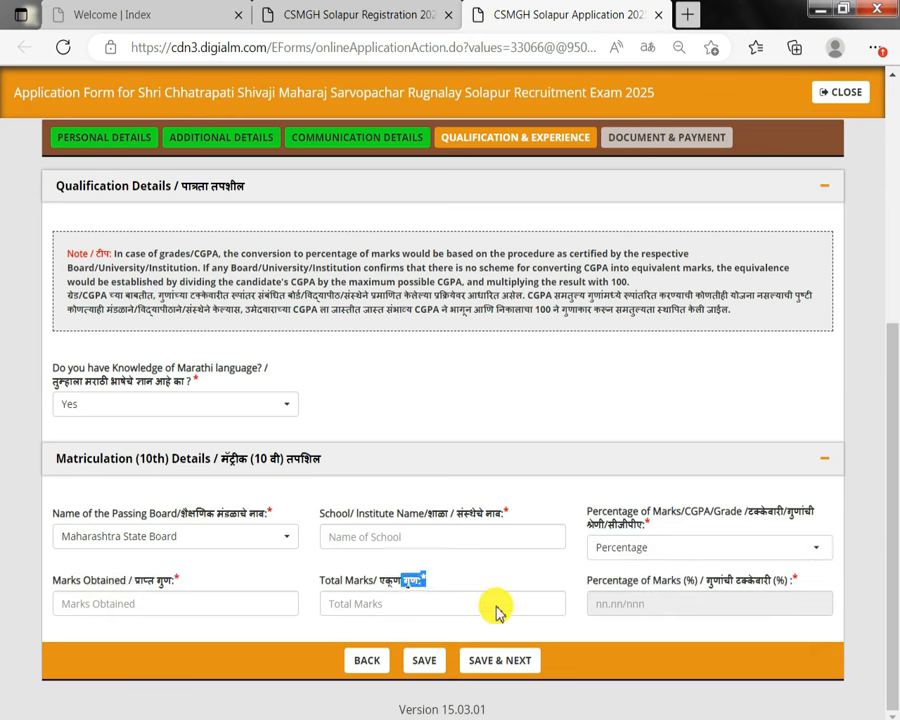
# Save the qualification details and proceed to the document upload section of Document & Payment
pyautogui.click(508, 661)
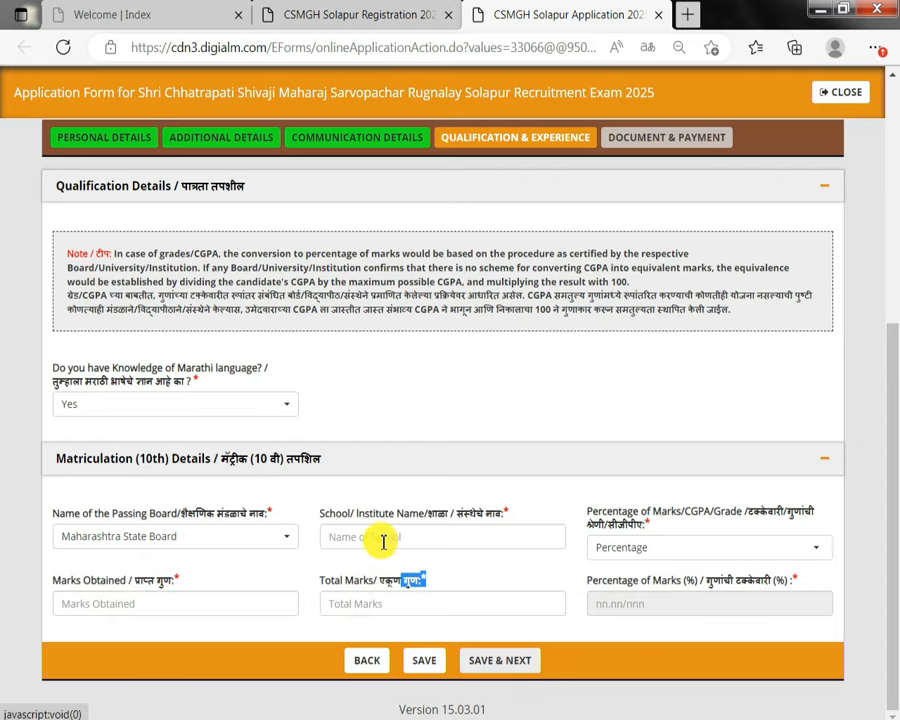
pyautogui.click(376, 538)
pyautogui.click(603, 148)
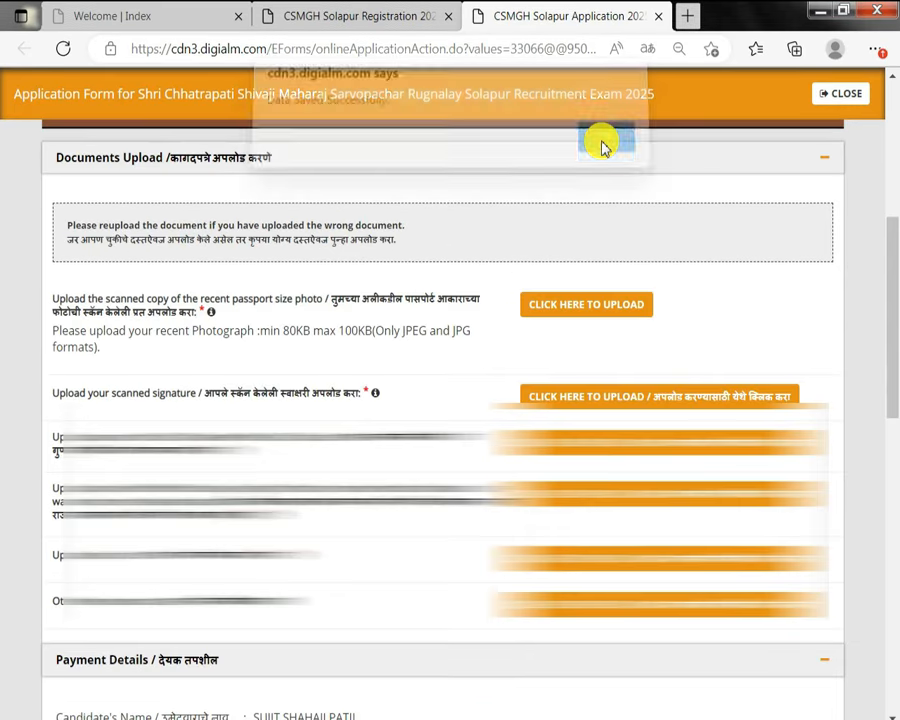
pyautogui.scroll(2, 531, 311)
pyautogui.scroll(-1, 531, 311)
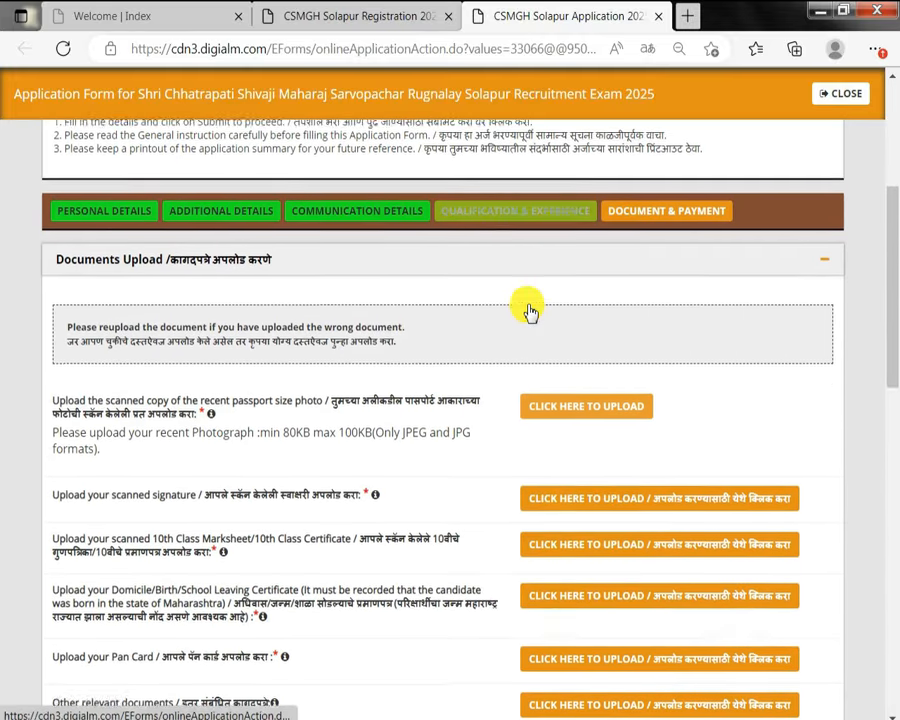
# Check the size and format requirements for uploading the passport size photograph, including those in its upload dialog
pyautogui.moveTo(215, 415)
pyautogui.tripleClick(342, 397)
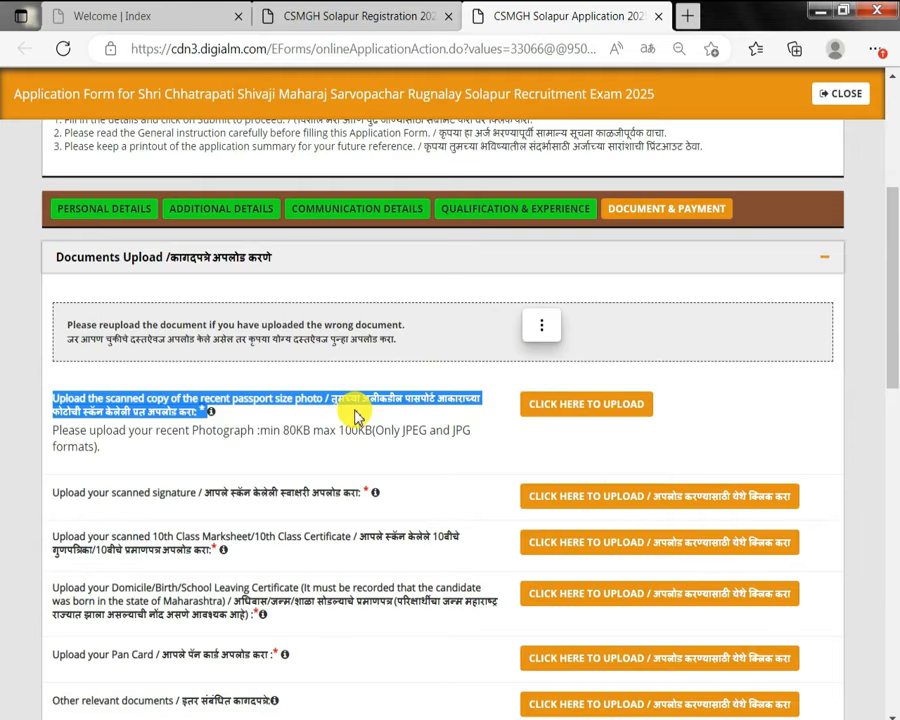
pyautogui.click(365, 410)
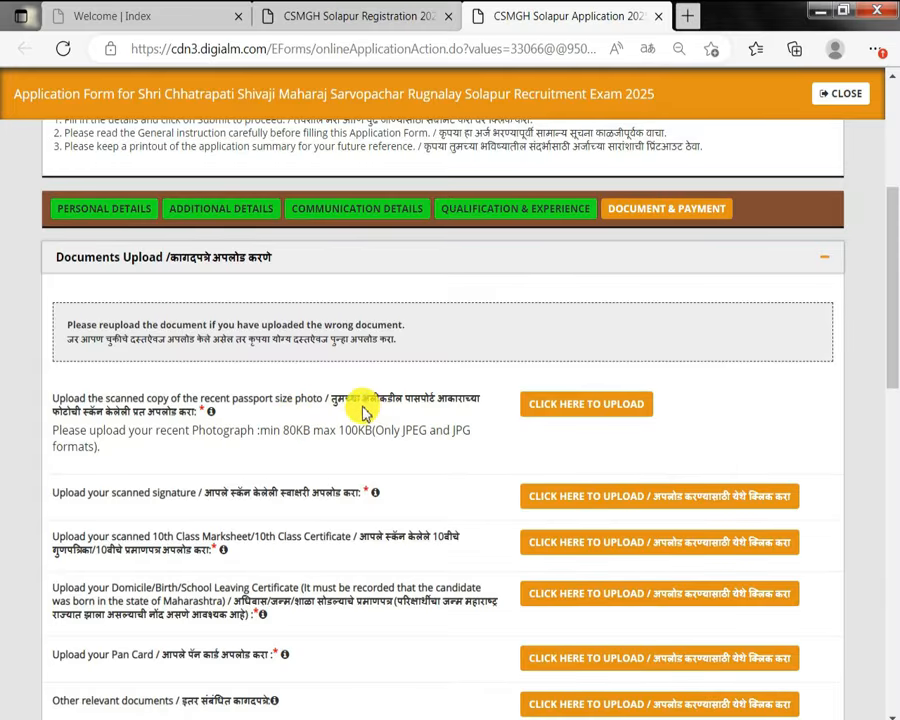
pyautogui.moveTo(323, 405); pyautogui.dragTo(422, 402)
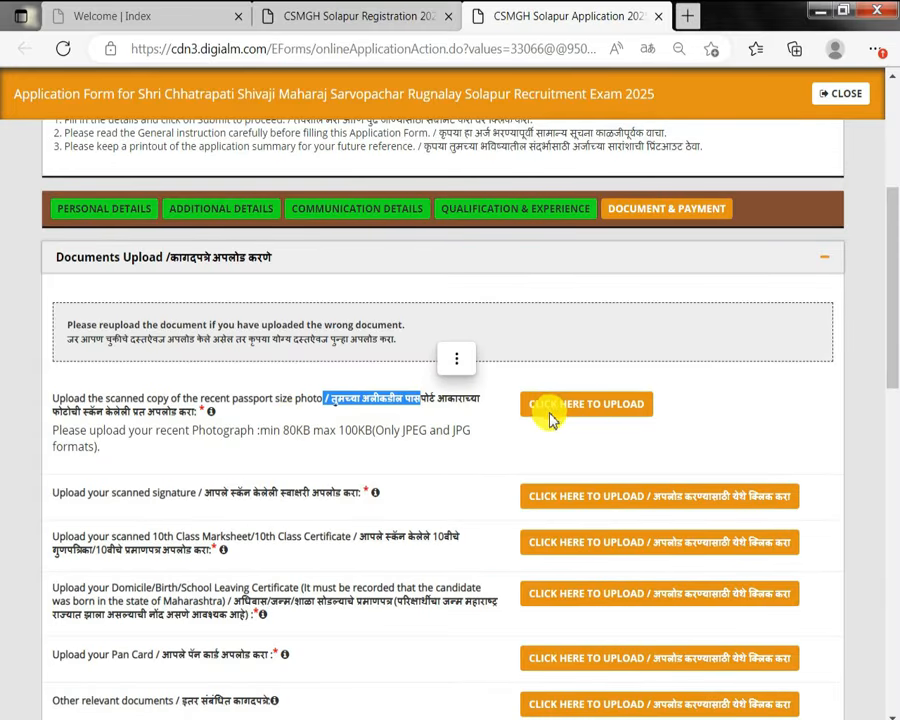
pyautogui.click(597, 410)
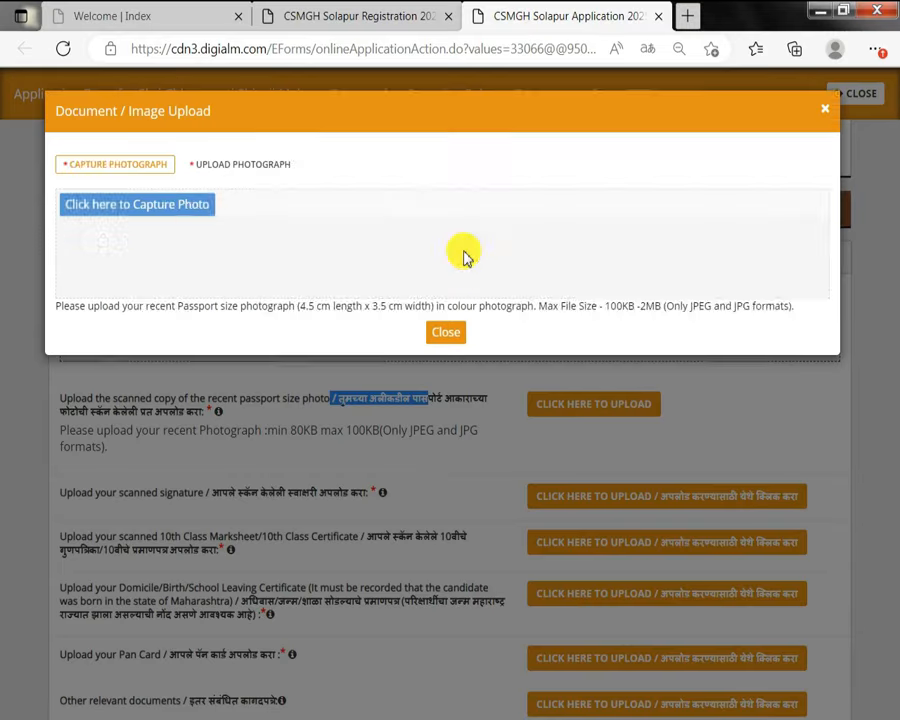
pyautogui.click(261, 170)
pyautogui.moveTo(189, 279); pyautogui.dragTo(322, 281)
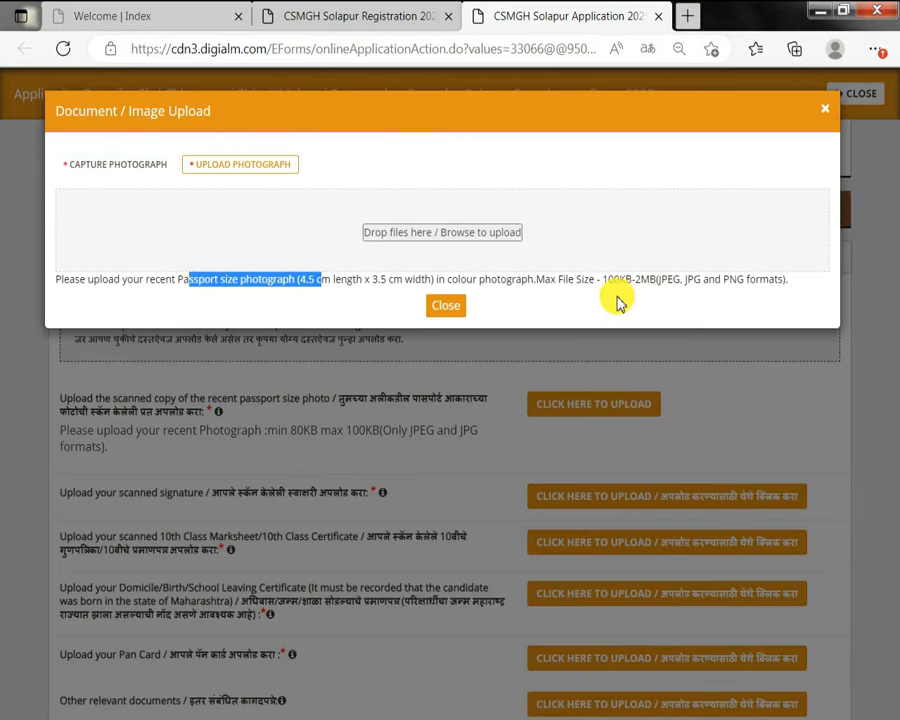
pyautogui.moveTo(584, 279); pyautogui.dragTo(660, 283)
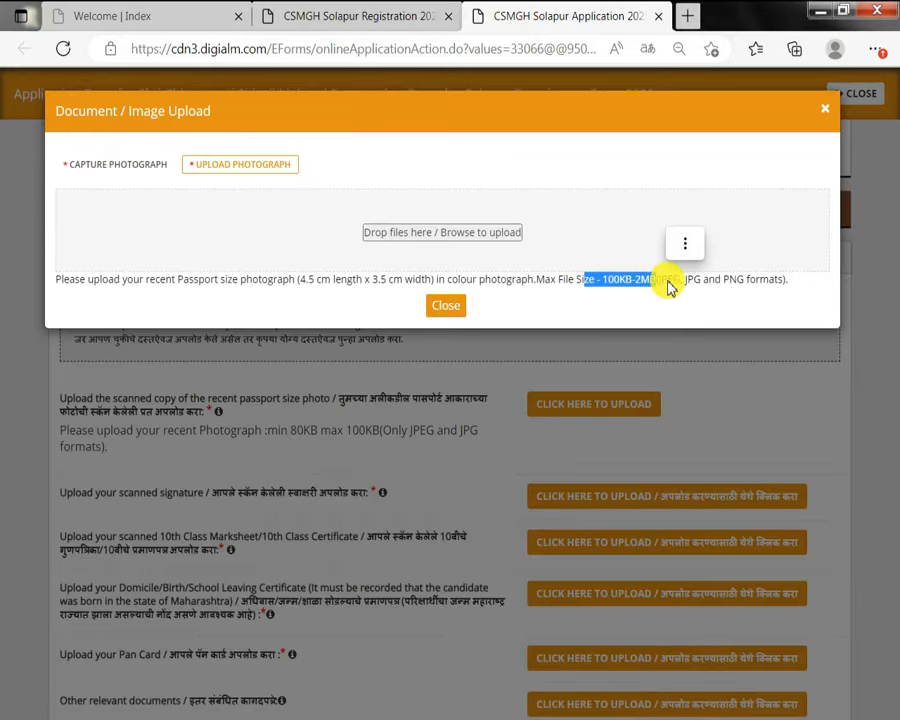
pyautogui.moveTo(641, 282); pyautogui.dragTo(704, 286)
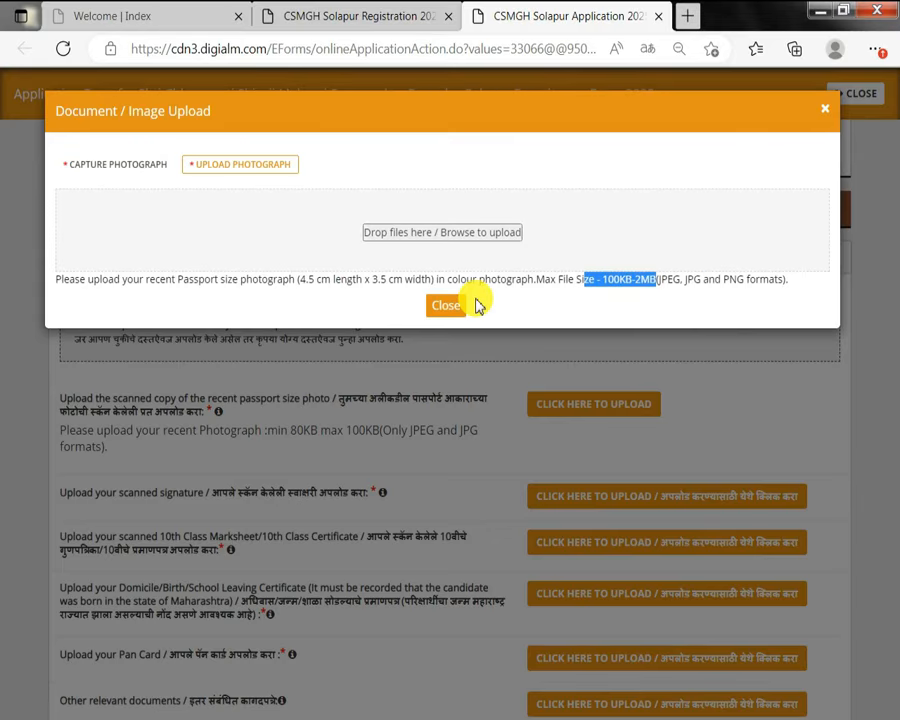
pyautogui.click(447, 313)
# Check the file size and format requirements in the scanned signature's upload dialog and close it
pyautogui.moveTo(60, 492)
pyautogui.mouseDown()
pyautogui.moveTo(354, 490)
pyautogui.moveTo(673, 504)
pyautogui.mouseUp()
pyautogui.click(673, 503)
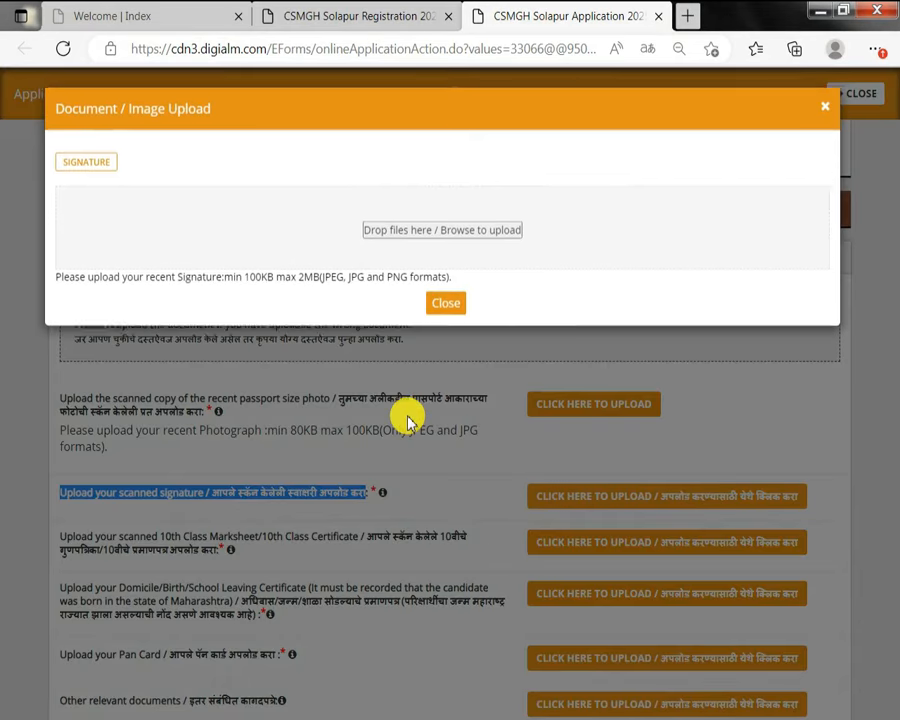
pyautogui.moveTo(240, 279); pyautogui.dragTo(456, 316)
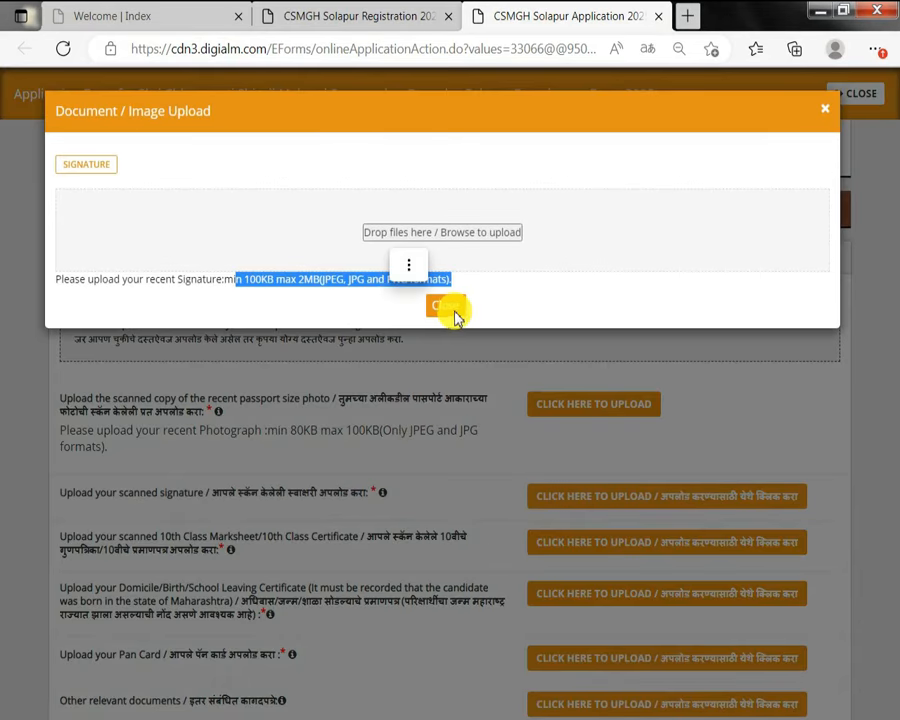
pyautogui.click(449, 310)
pyautogui.click(508, 340)
# Review the upload entries for the 10th marksheet, the domicile, birth or school leaving certificate, and the PAN card
pyautogui.scroll(-3, 508, 340)
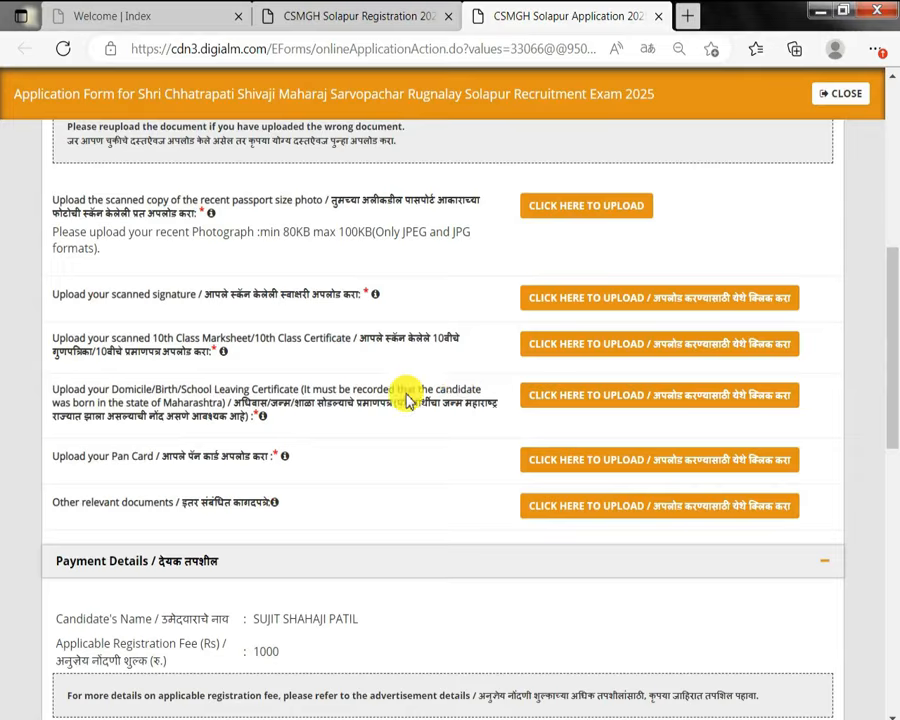
pyautogui.moveTo(218, 343); pyautogui.dragTo(380, 340)
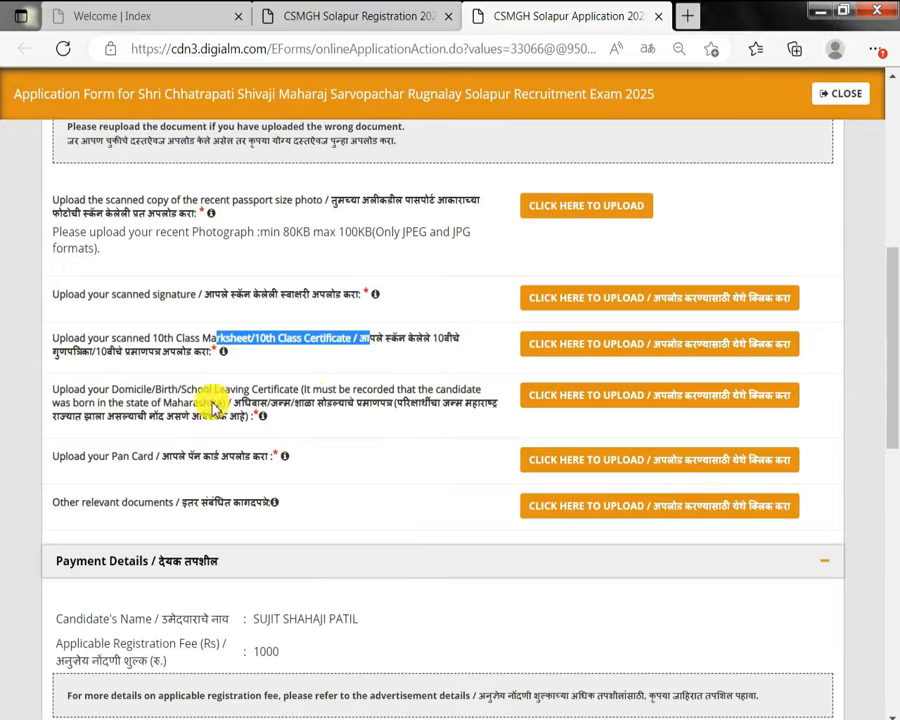
pyautogui.moveTo(158, 403); pyautogui.dragTo(232, 418)
pyautogui.moveTo(137, 457); pyautogui.dragTo(260, 463)
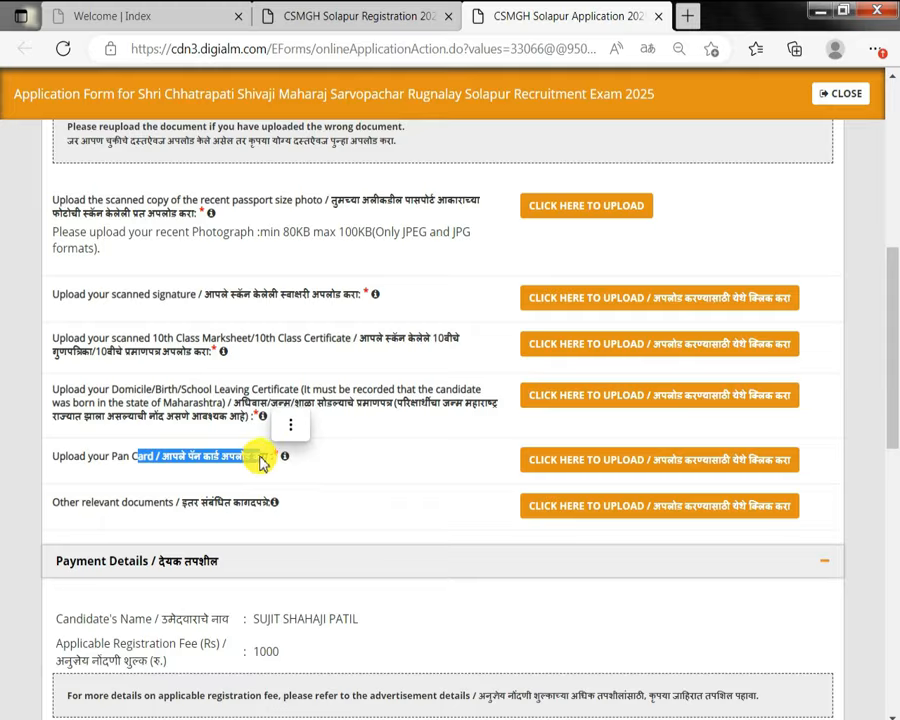
pyautogui.click(290, 425)
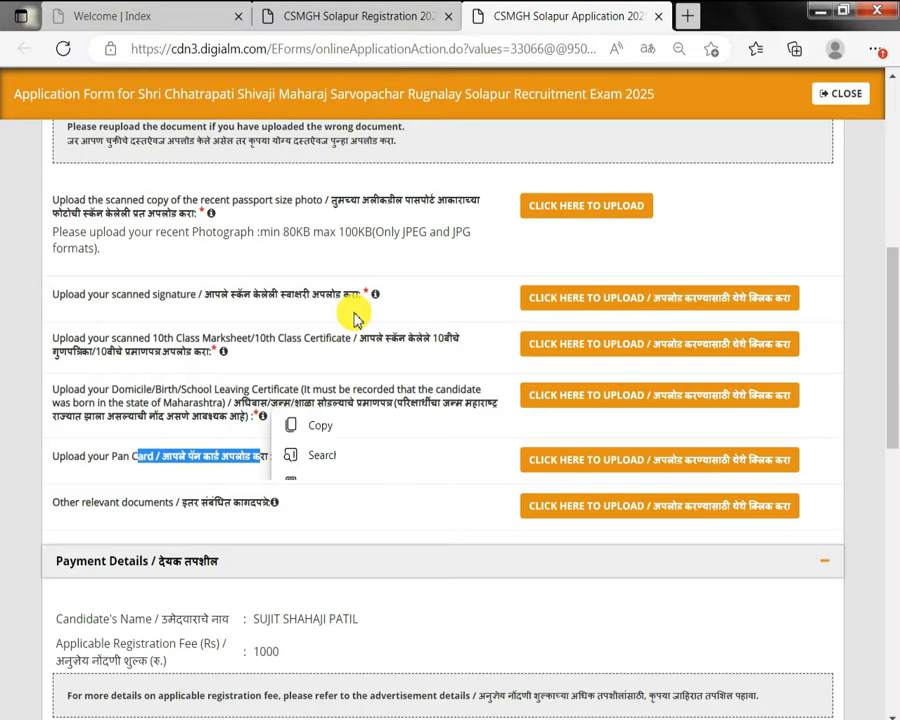
pyautogui.click(383, 371)
# Accept every statement in the Declaration section below the payment details, including the final I Agree
pyautogui.scroll(-4, 383, 371)
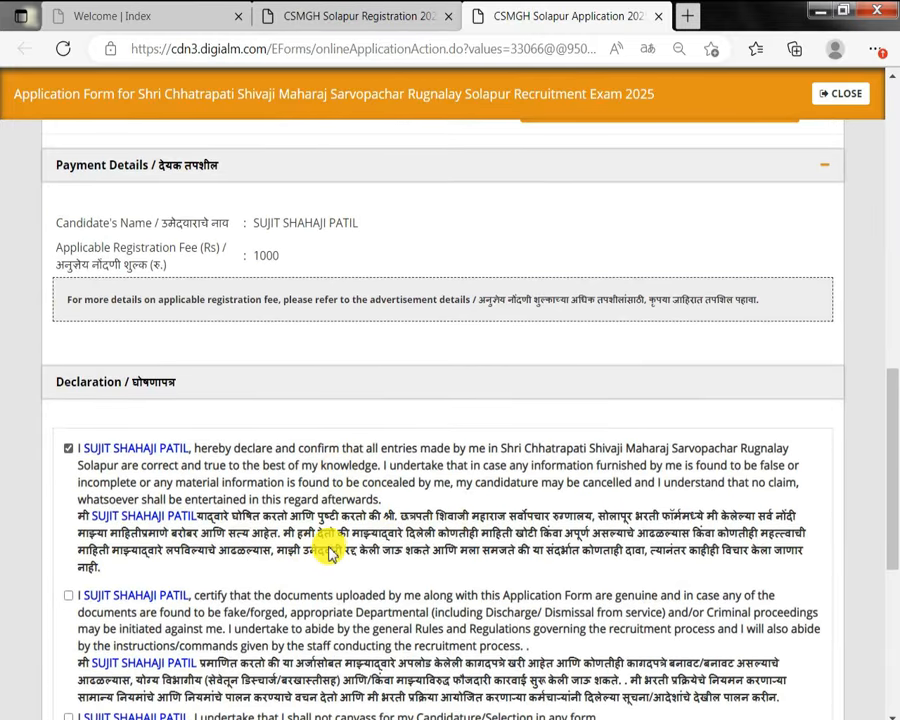
pyautogui.scroll(-1, 333, 549)
pyautogui.scroll(-2, 335, 540)
pyautogui.click(287, 480)
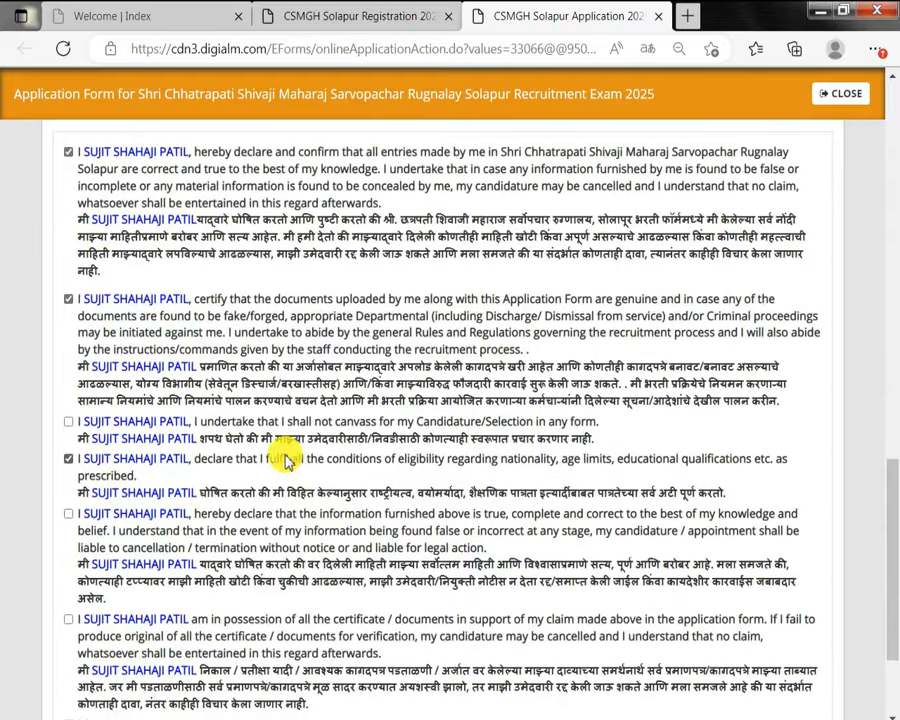
pyautogui.click(245, 440)
pyautogui.scroll(-1, 258, 463)
pyautogui.click(241, 424)
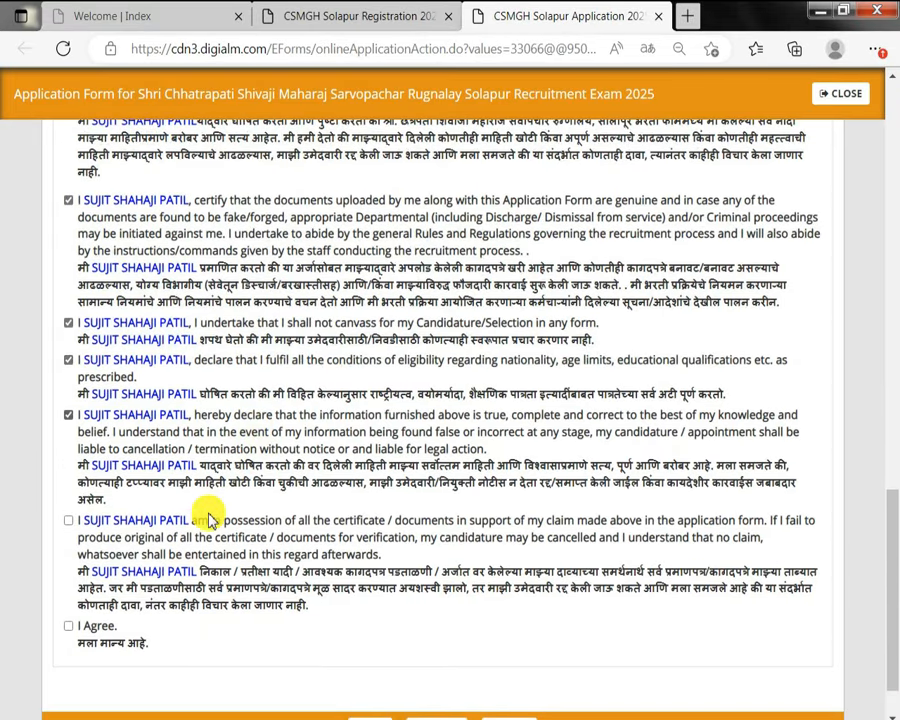
pyautogui.click(200, 521)
pyautogui.scroll(-1, 300, 630)
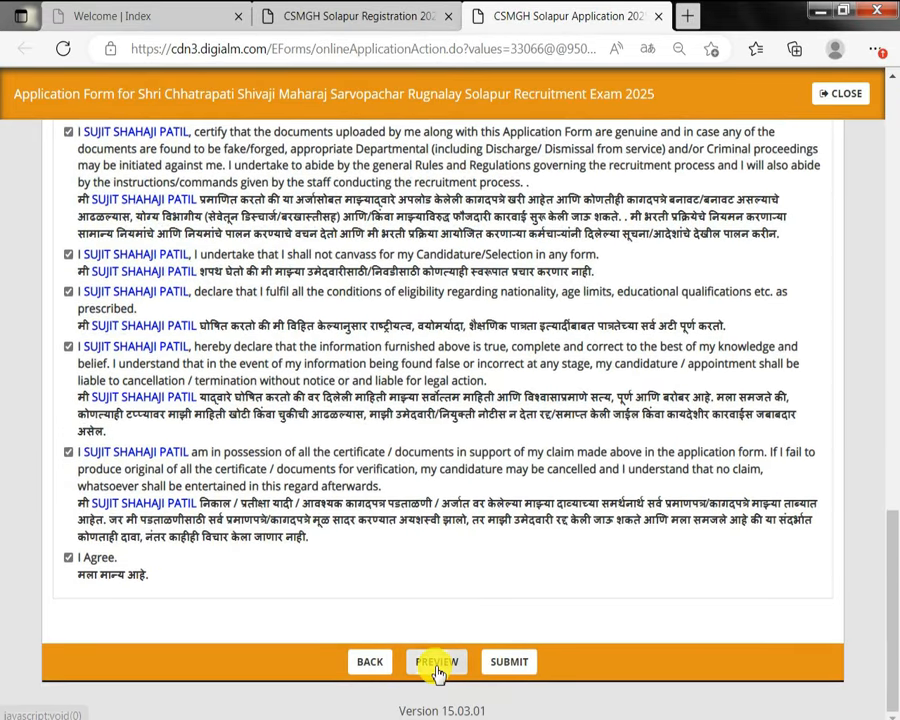
# Preview the completed application form, review its sections and close the preview
pyautogui.click(437, 662)
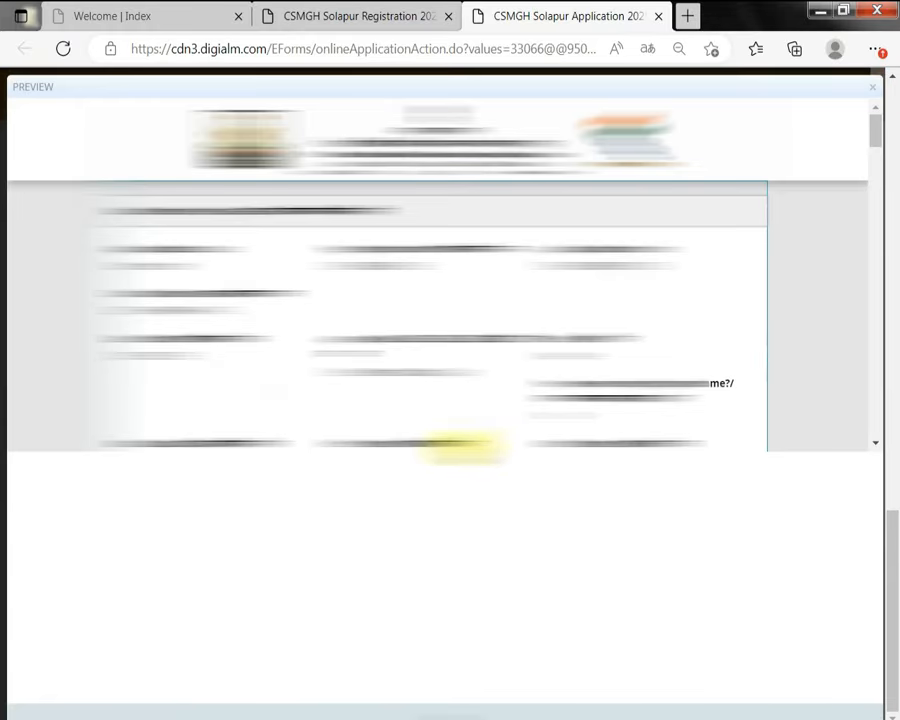
pyautogui.scroll(-10, 462, 447)
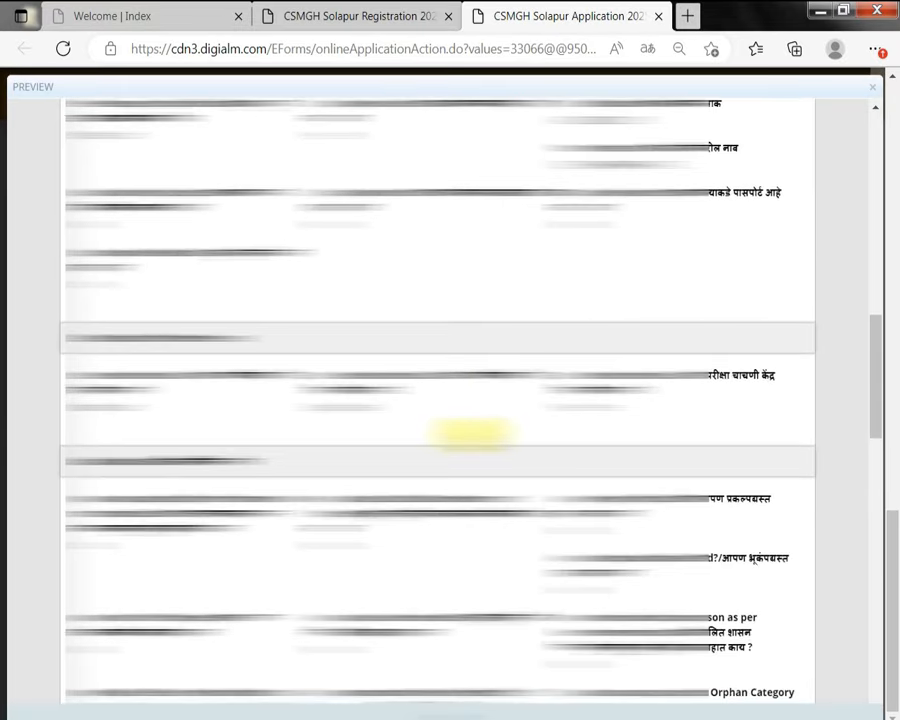
pyautogui.scroll(-2, 470, 432)
pyautogui.scroll(8, 488, 619)
pyautogui.scroll(-5, 515, 495)
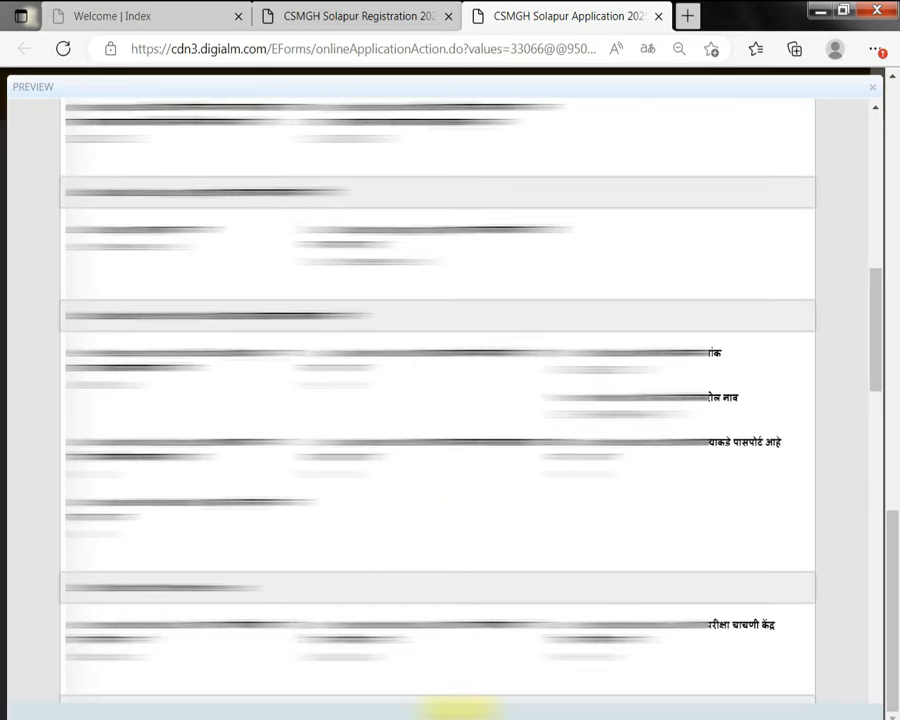
pyautogui.click(448, 710)
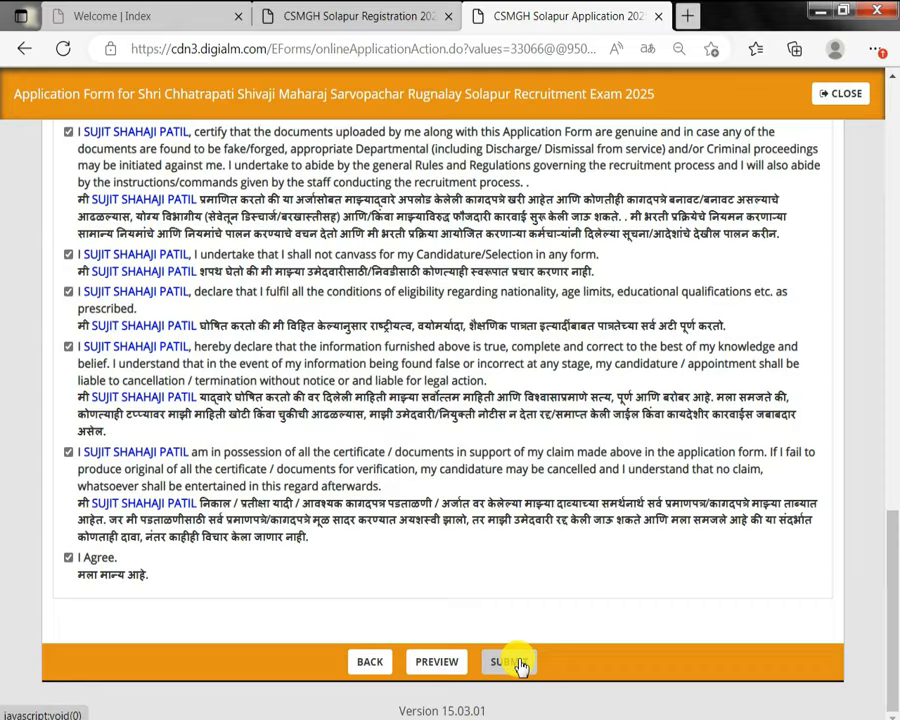
# Return to the Post Selection page of the registration site and add another post application, declining the page translation from Marathi
pyautogui.click(312, 12)
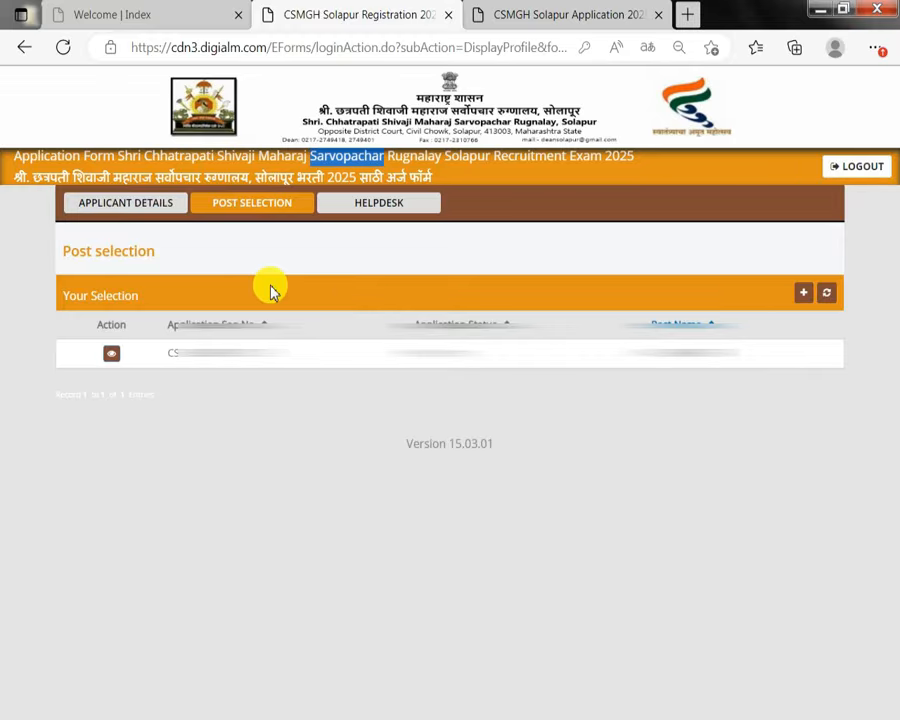
pyautogui.moveTo(176, 352); pyautogui.dragTo(290, 352)
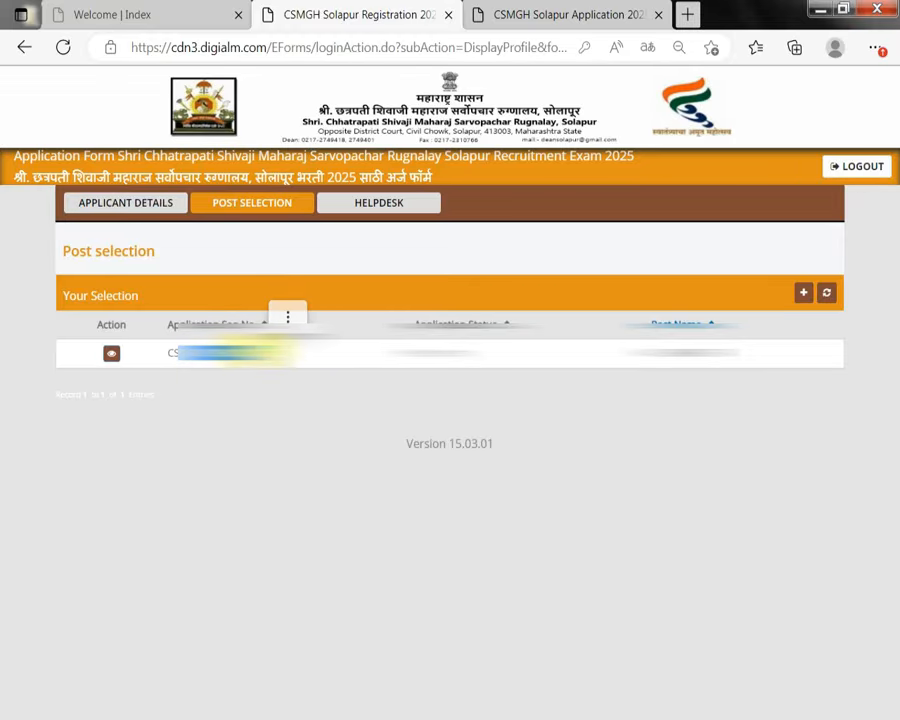
pyautogui.click(804, 296)
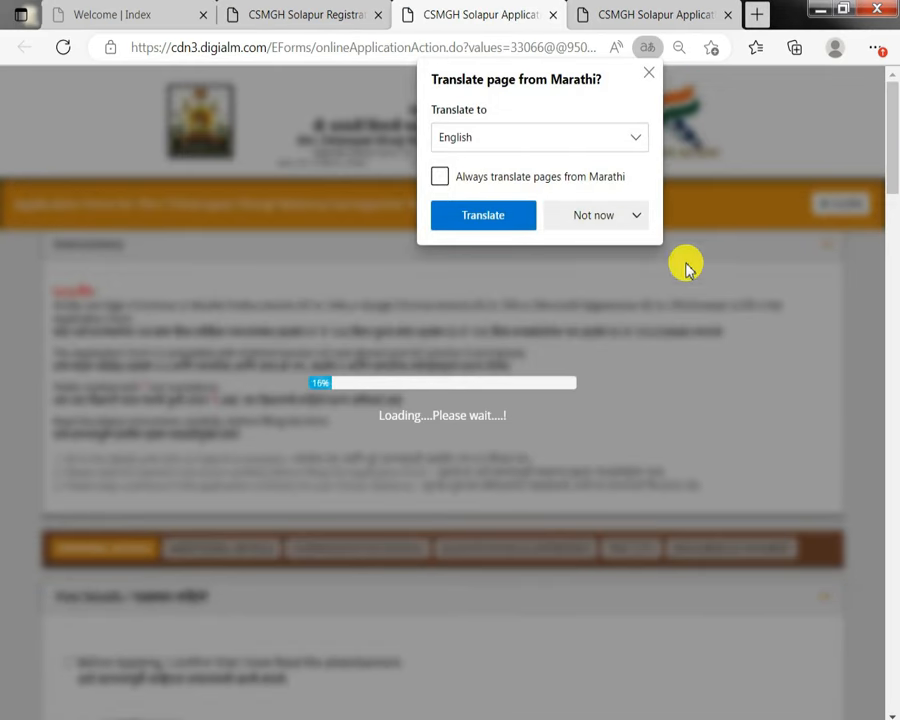
pyautogui.click(622, 215)
pyautogui.click(596, 250)
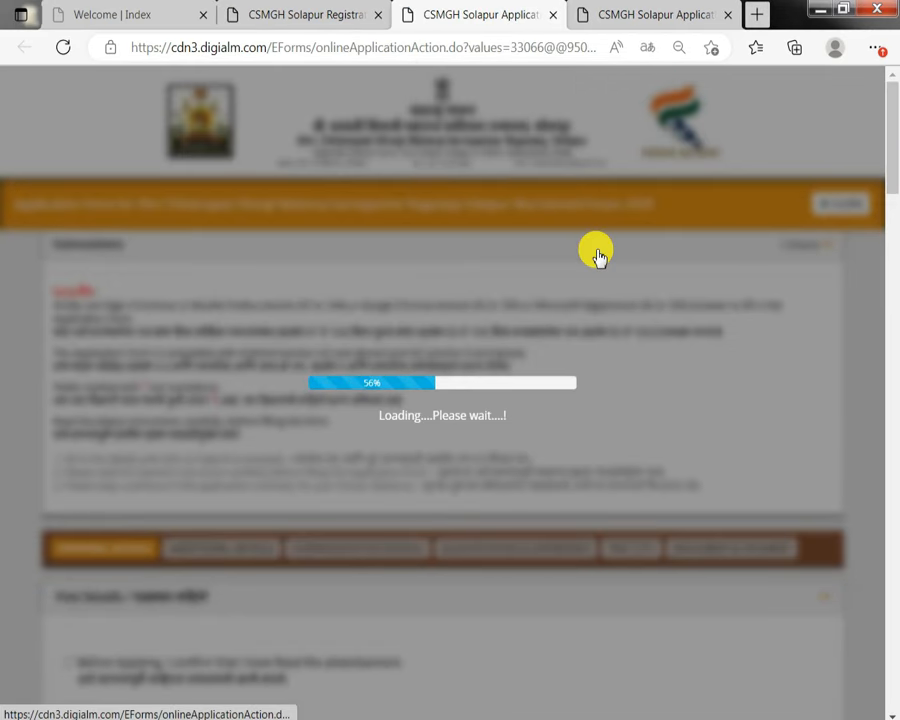